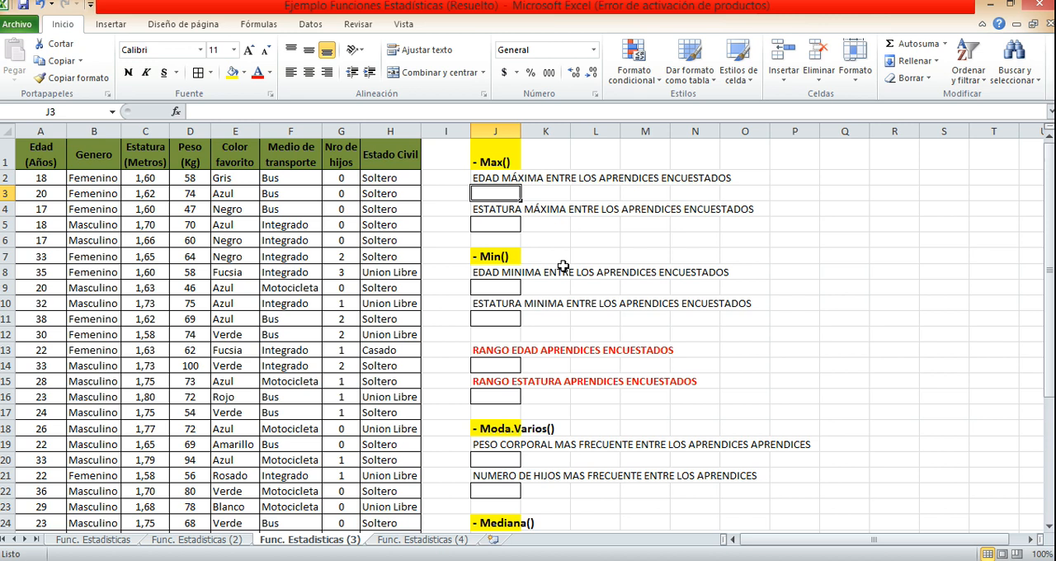
Examine the Max, Min, Rango, Moda.Varios, Mediana and Percentil exercises in column J and the survey table headers in A1:H1.
click(495, 165)
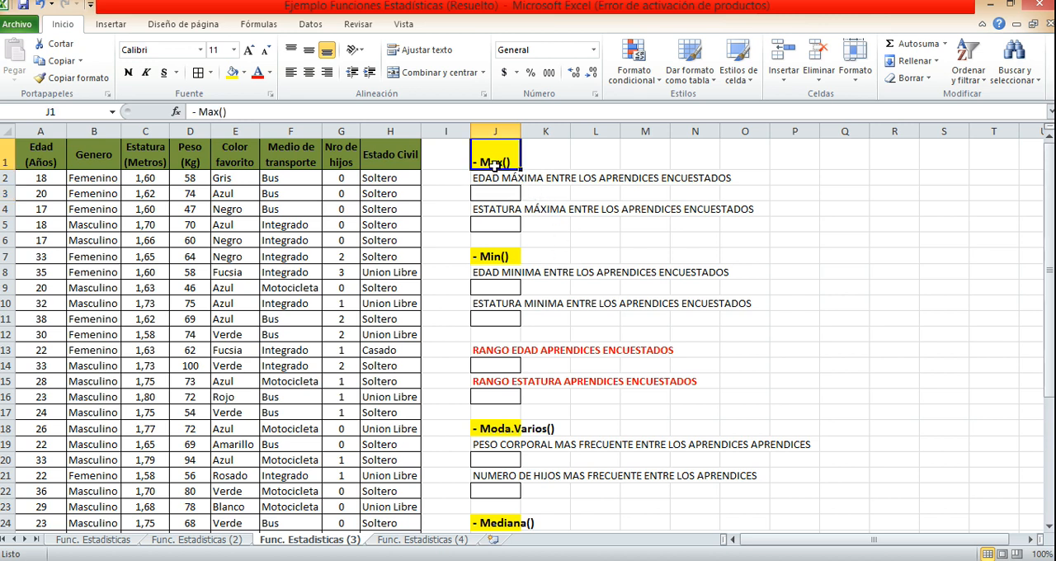
click(501, 257)
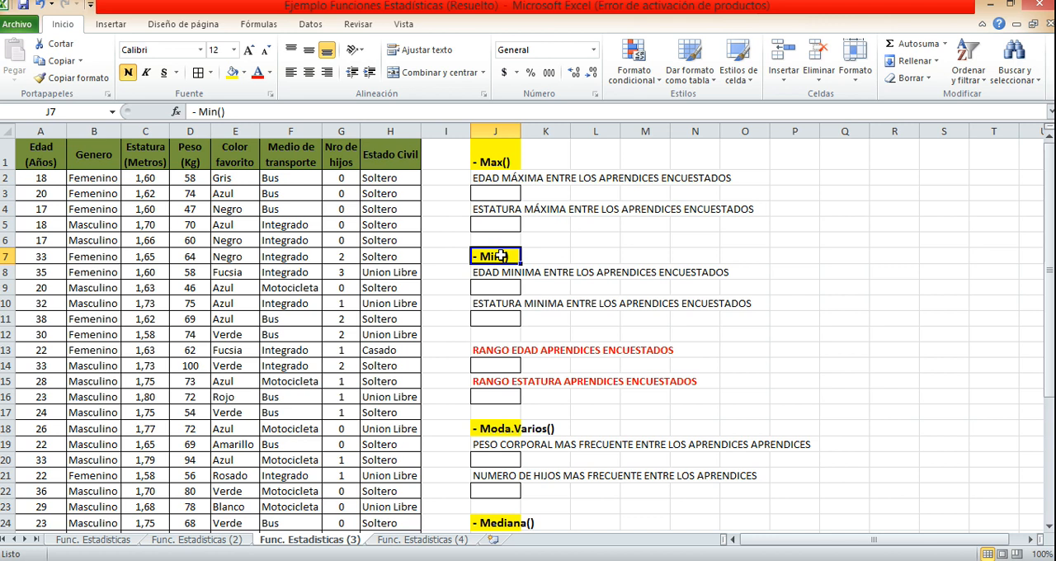
click(500, 352)
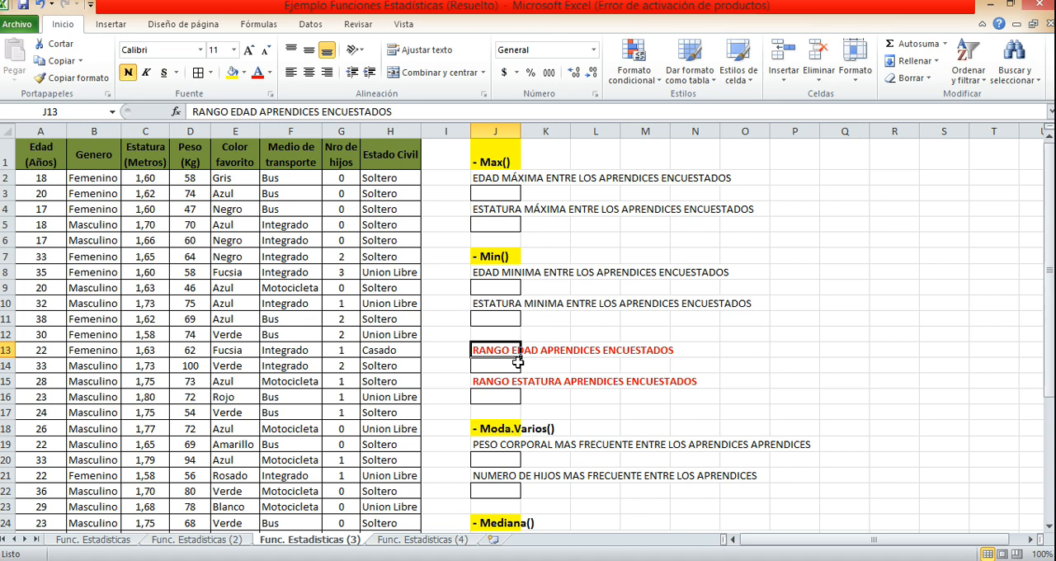
scroll(486, 404, down, 1)
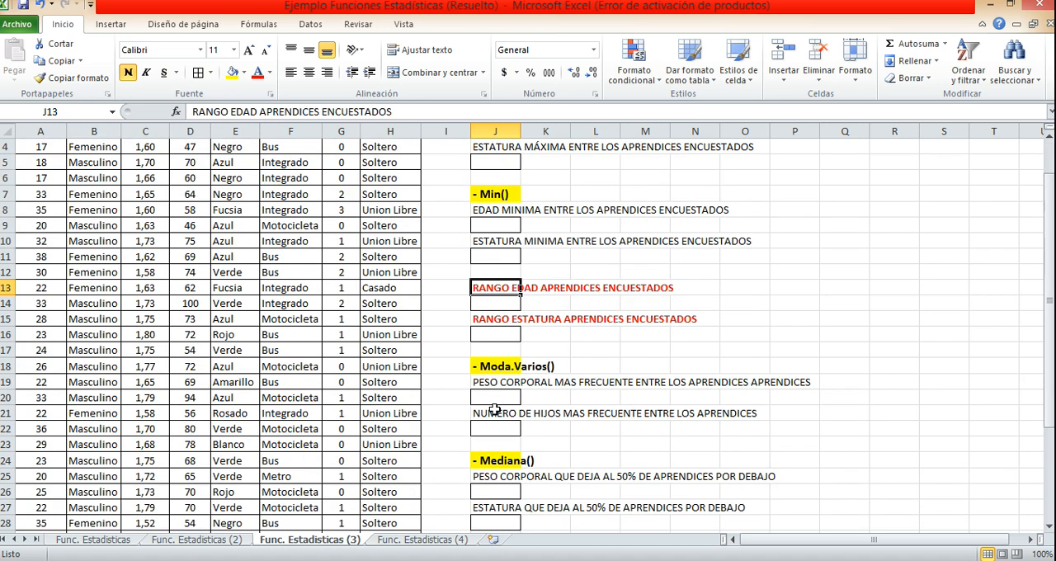
click(505, 366)
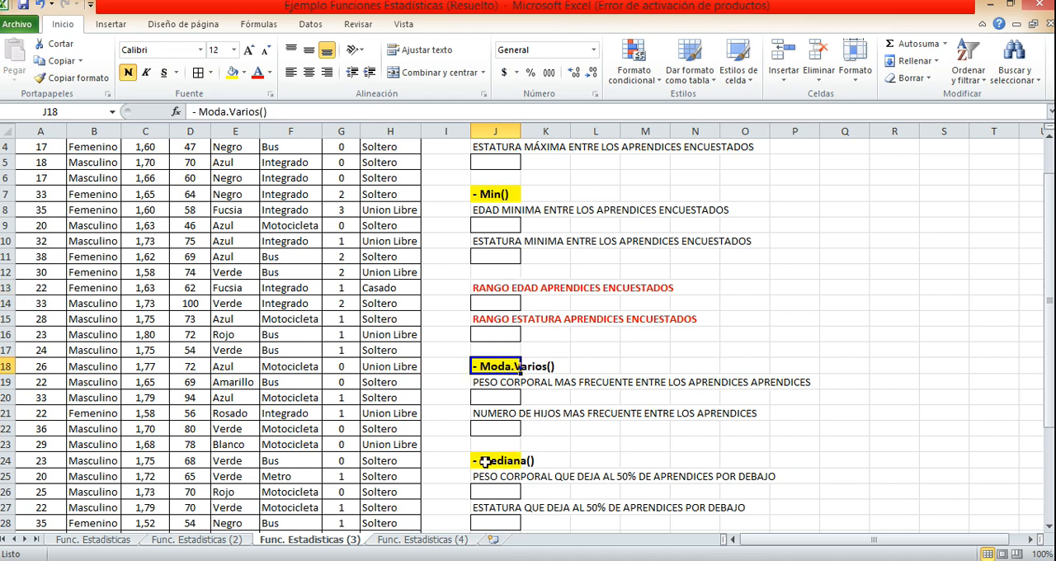
click(488, 454)
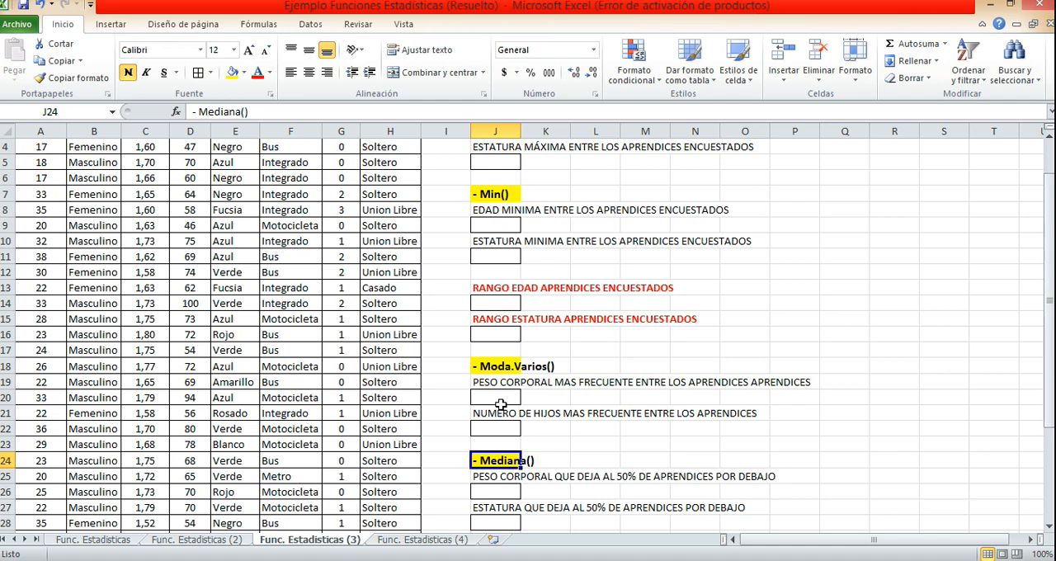
scroll(501, 404, down, 2)
scroll(502, 405, down, 1)
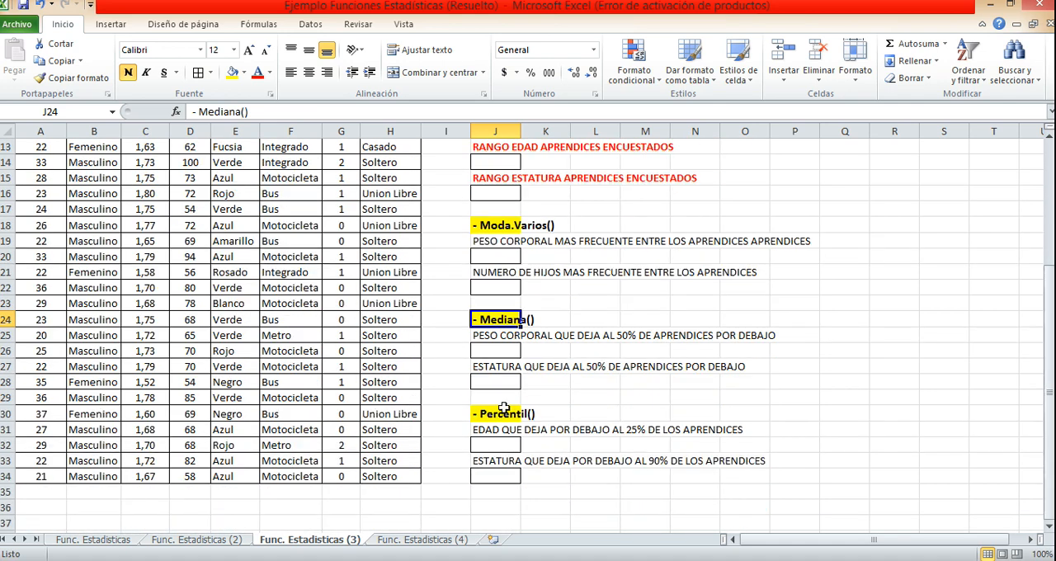
click(503, 410)
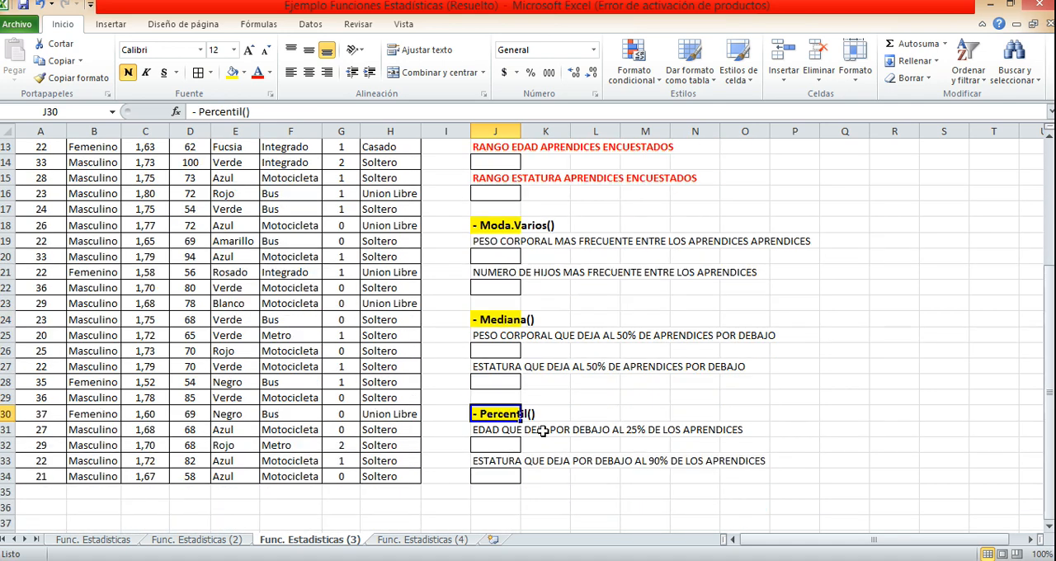
click(496, 431)
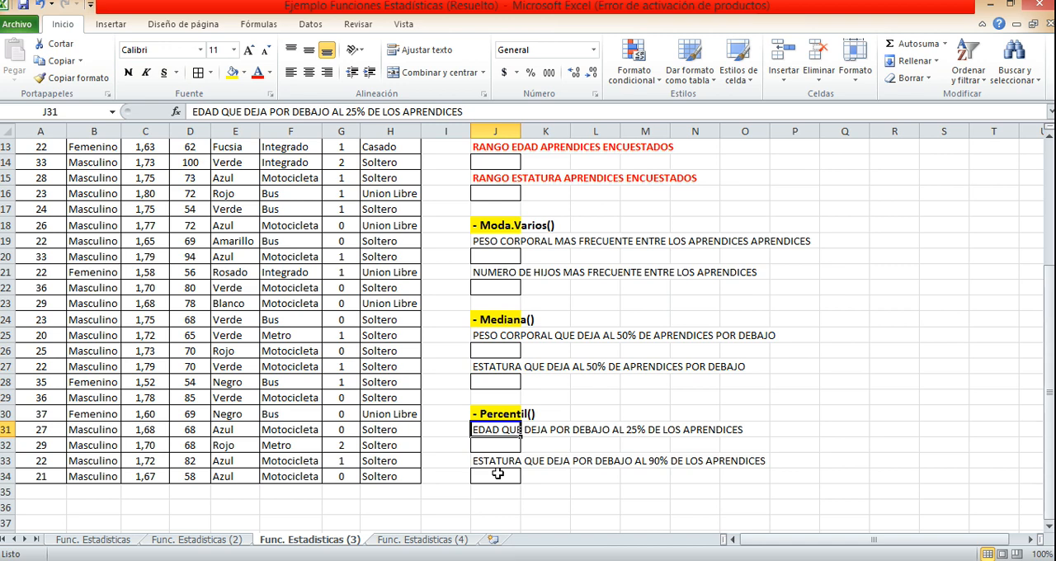
scroll(517, 423, up, 4)
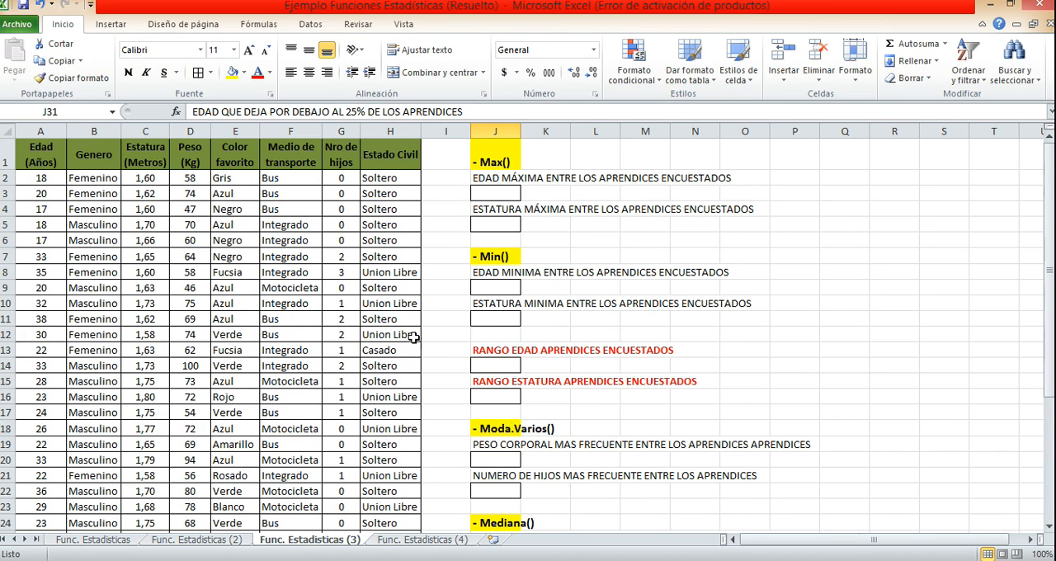
drag(41, 153, 406, 162)
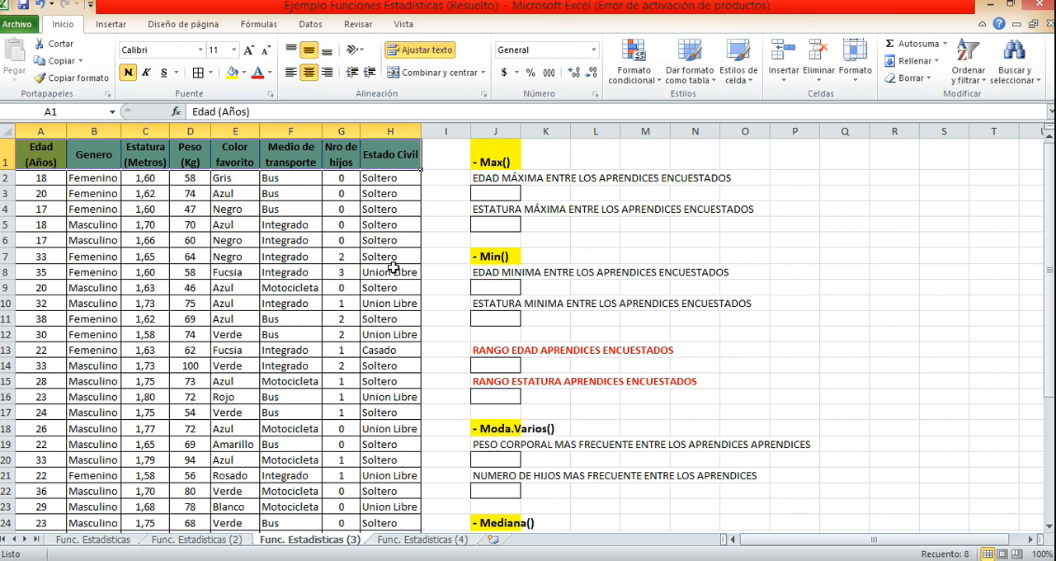
Calculate the respondents' maximum age in J3 with the MAX function over the Edad values A2:A34.
click(506, 191)
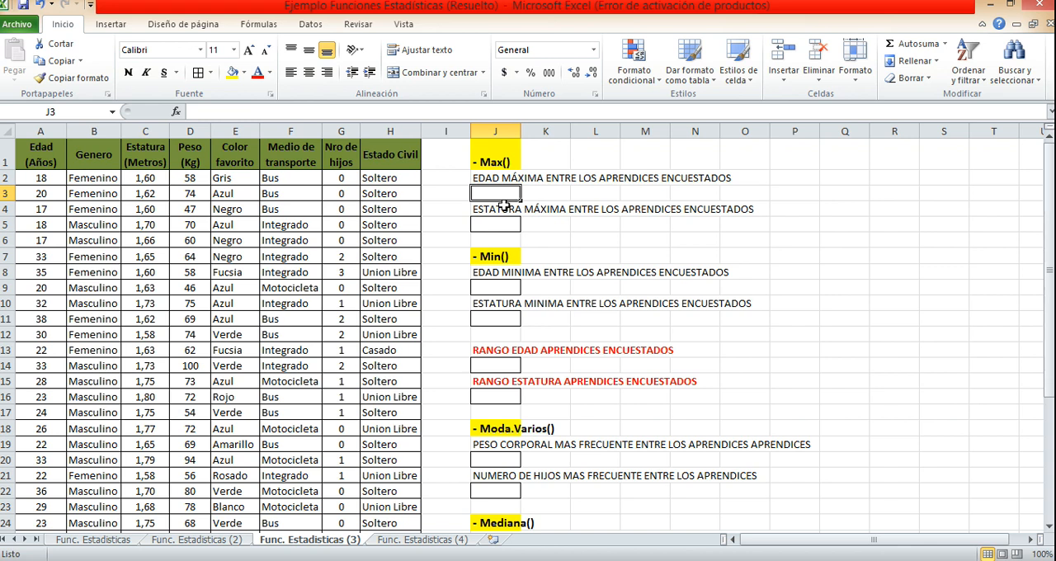
text(=MAX)
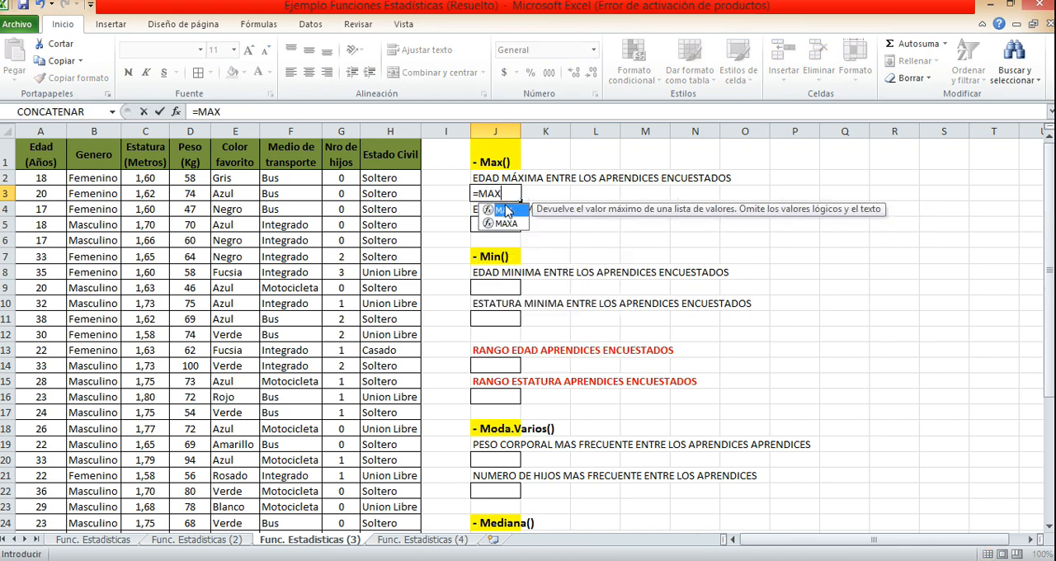
double_click(506, 211)
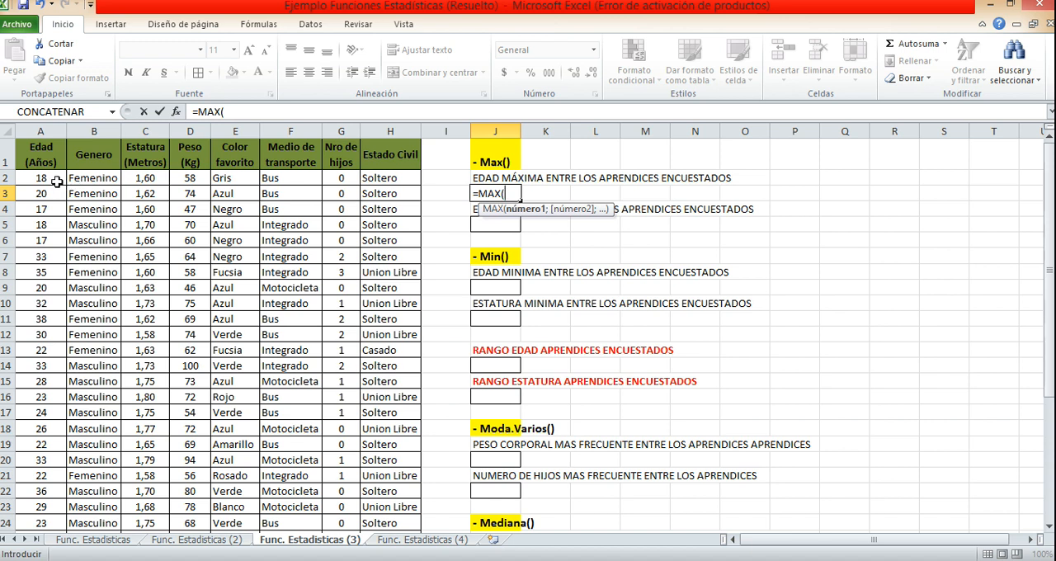
click(56, 181)
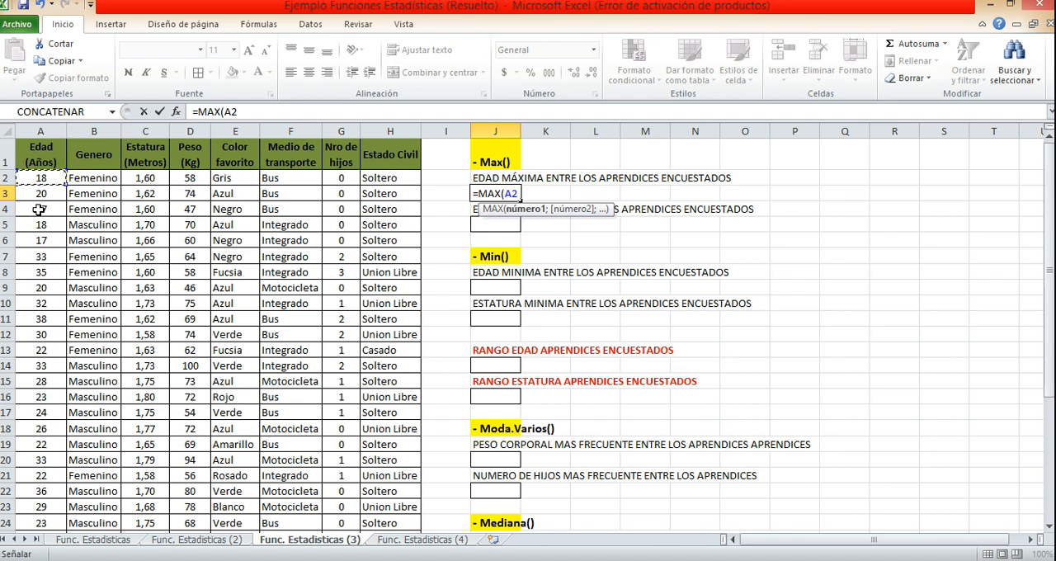
key(ctrl+shift+Down)
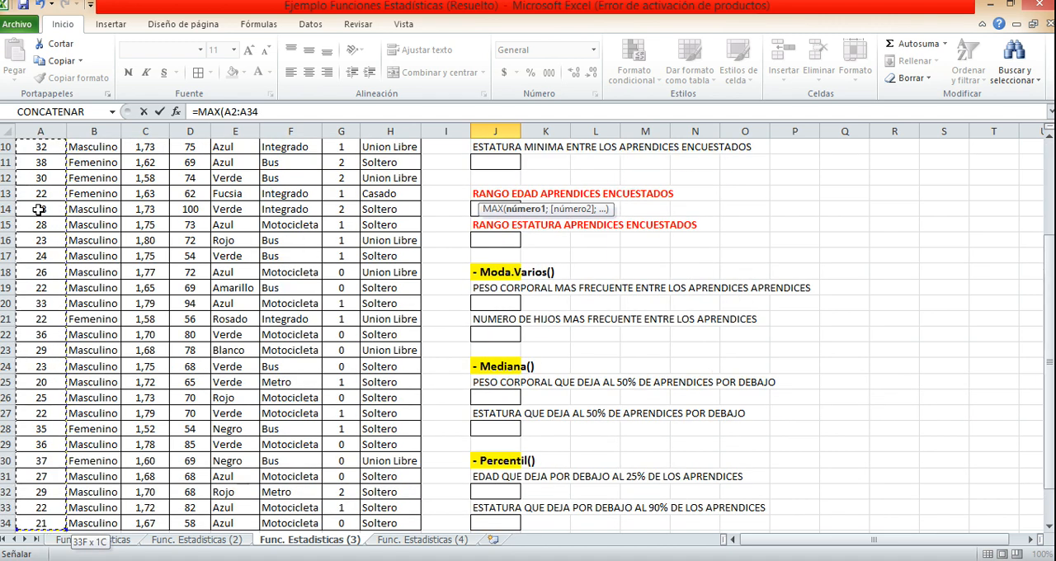
key(Return)
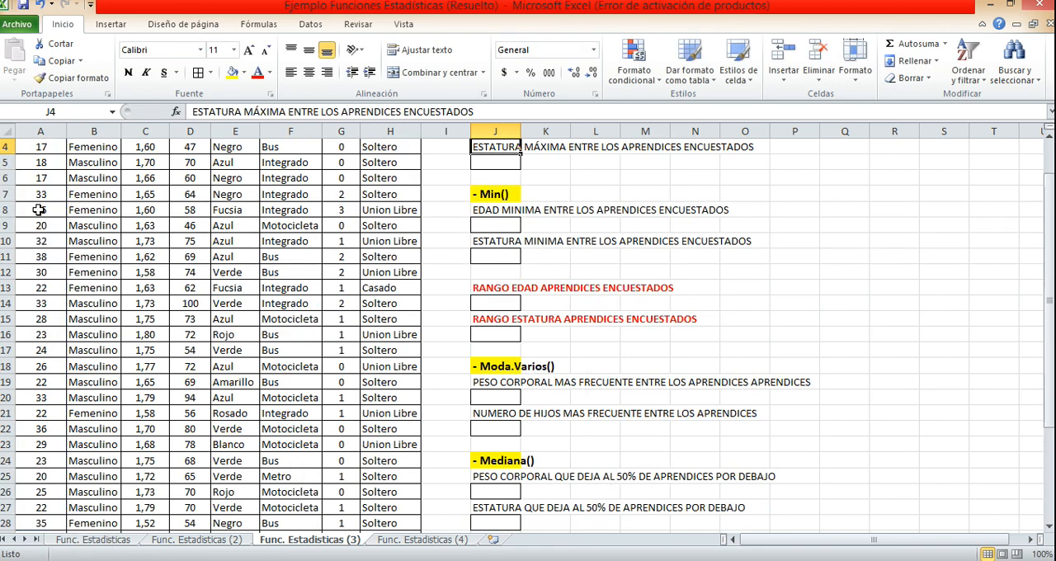
scroll(39, 210, up, 1)
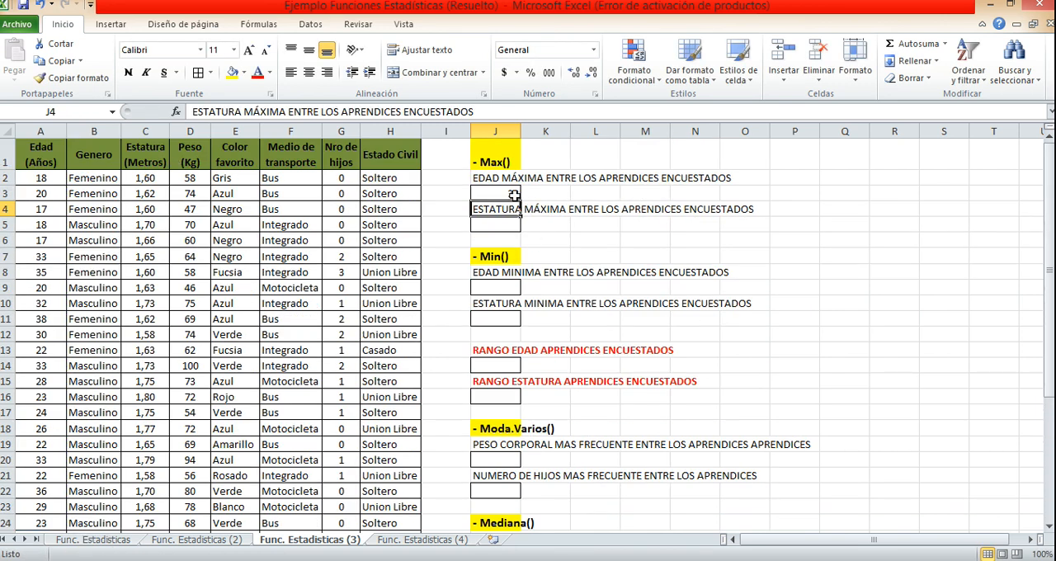
click(513, 195)
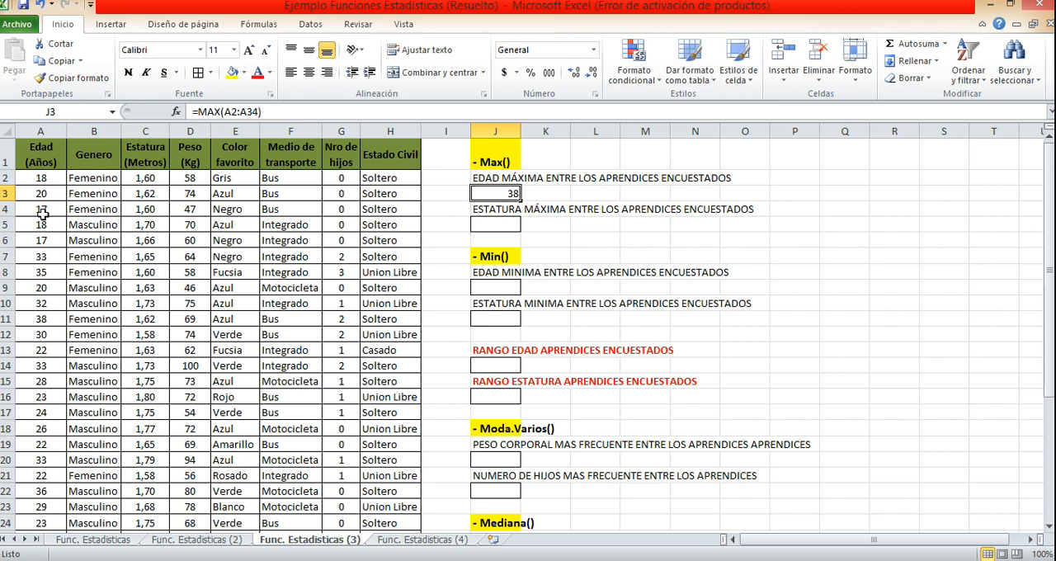
Calculate the respondents' maximum height in J5 with the MAX function over the Estatura values C2:C34.
click(503, 223)
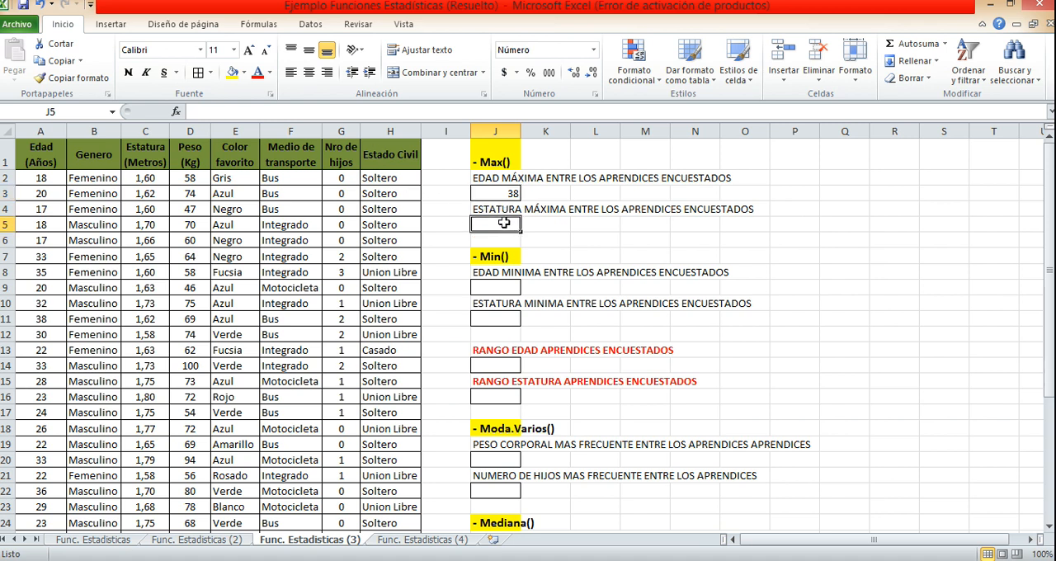
text(=)
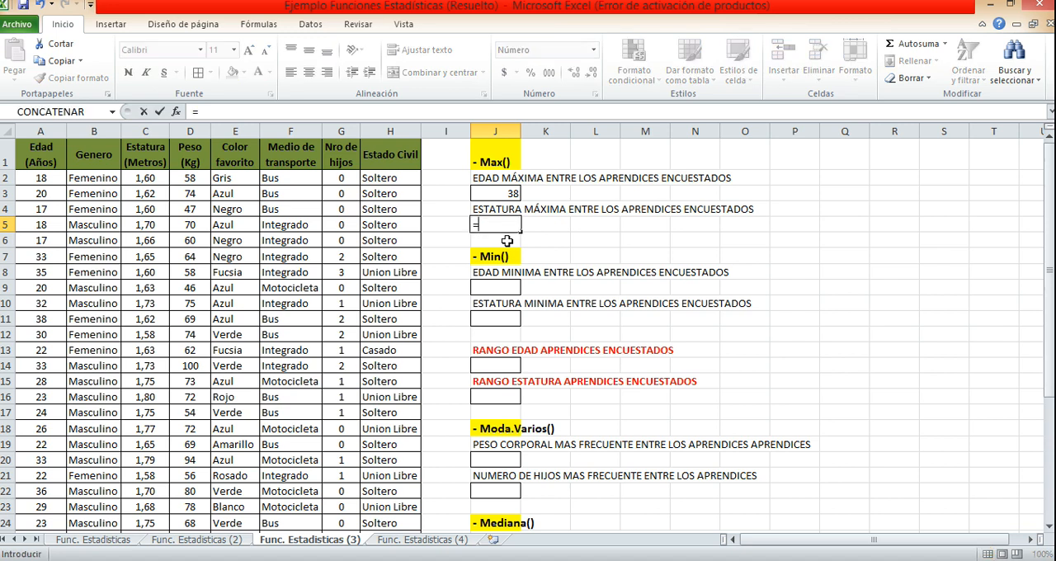
text(MAX)
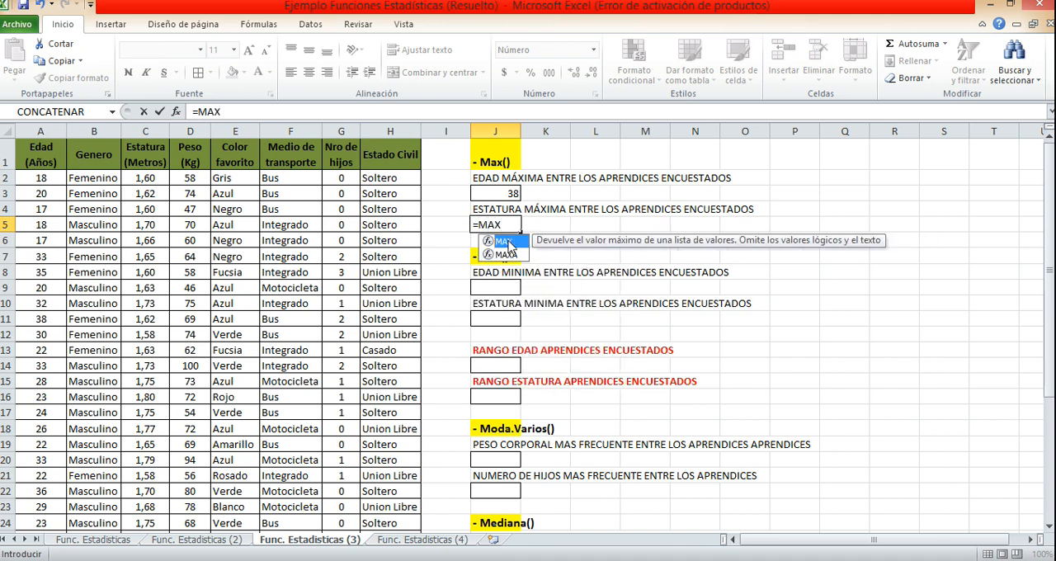
double_click(504, 241)
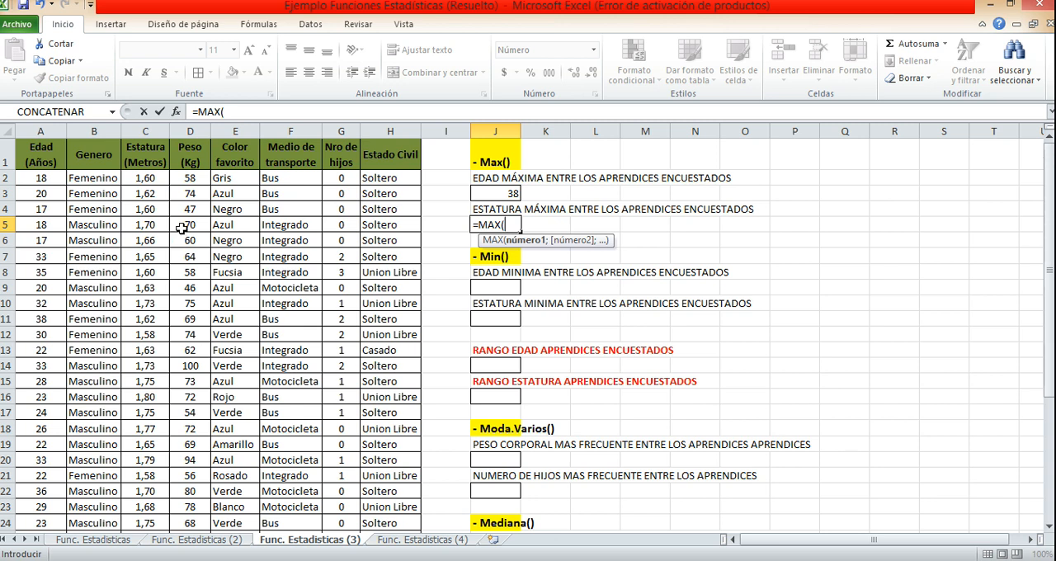
click(147, 177)
key(ctrl+shift+Down)
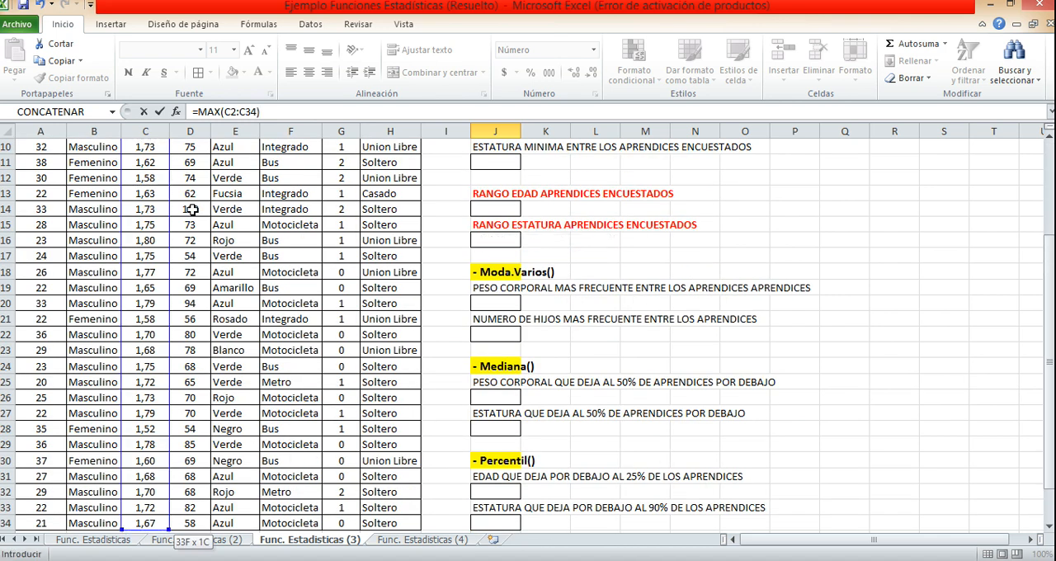
key(Return)
scroll(192, 209, up, 2)
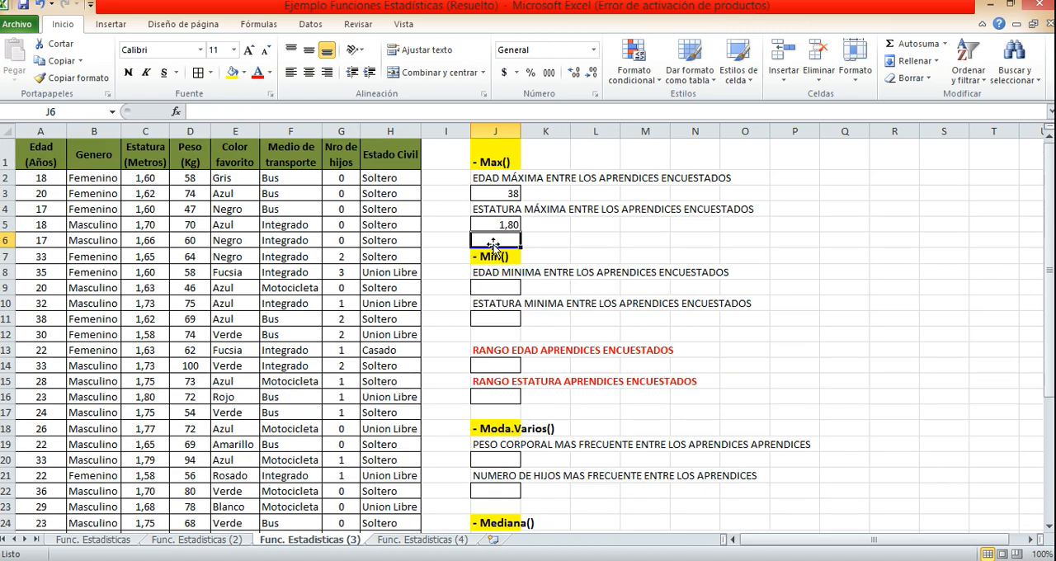
click(508, 227)
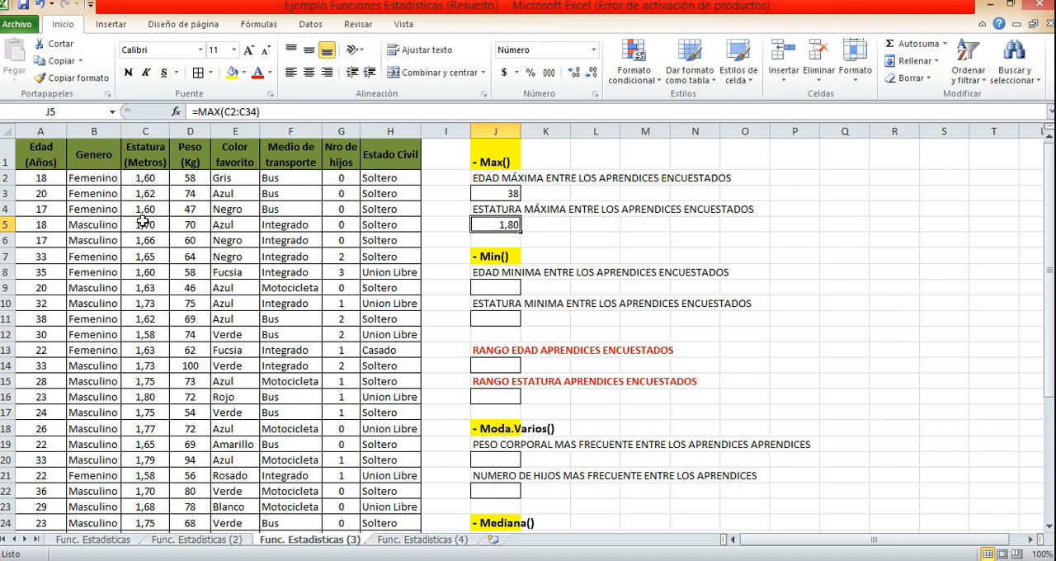
Calculate the respondents' minimum age in J9 with the MIN function over the whole Edad data column, starting at A2.
click(506, 290)
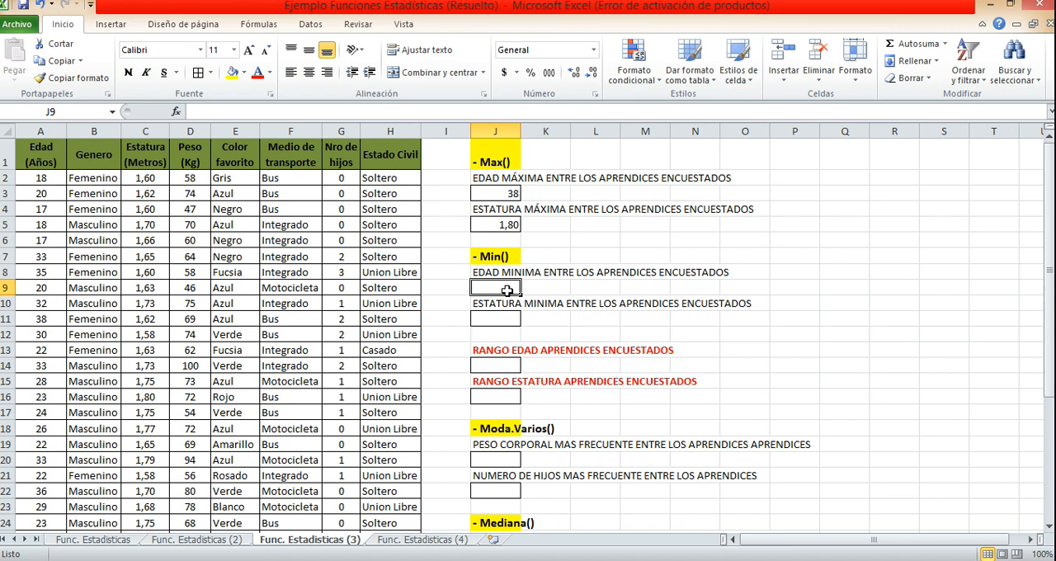
scroll(507, 290, down, 1)
scroll(534, 295, up, 1)
text(=MIN)
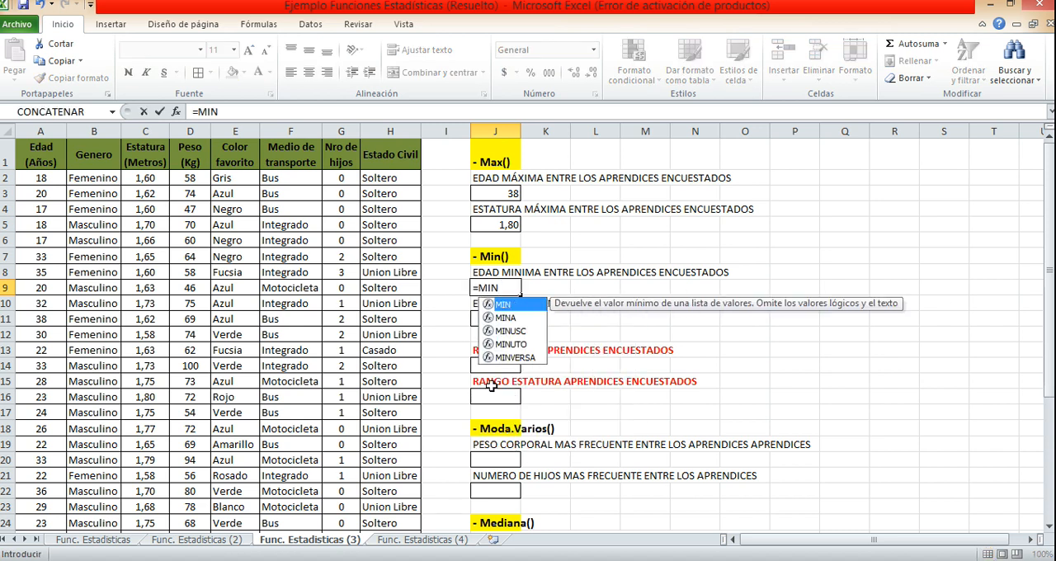
double_click(512, 305)
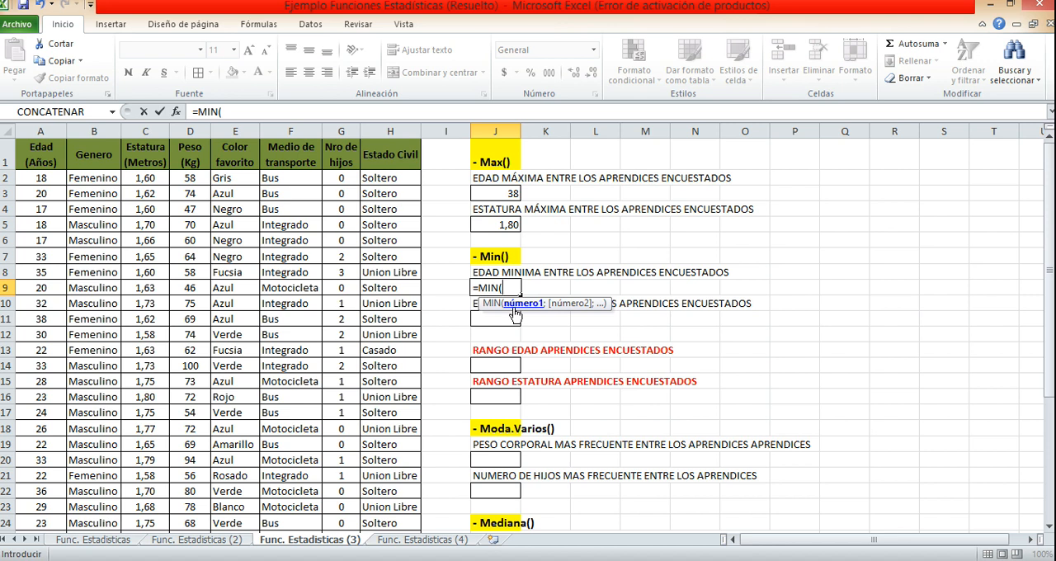
click(33, 177)
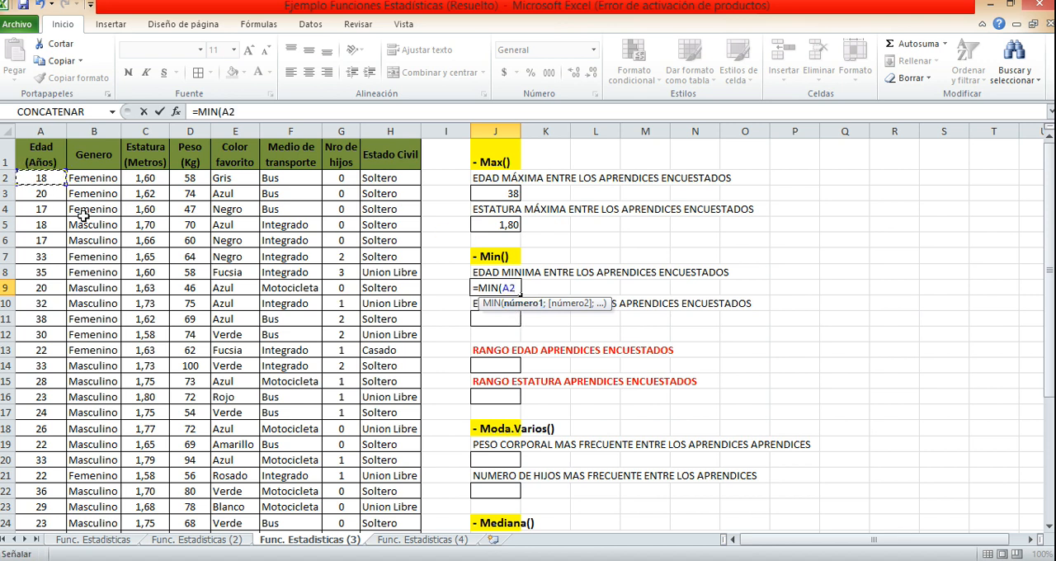
key(ctrl+shift+Down)
key(Return)
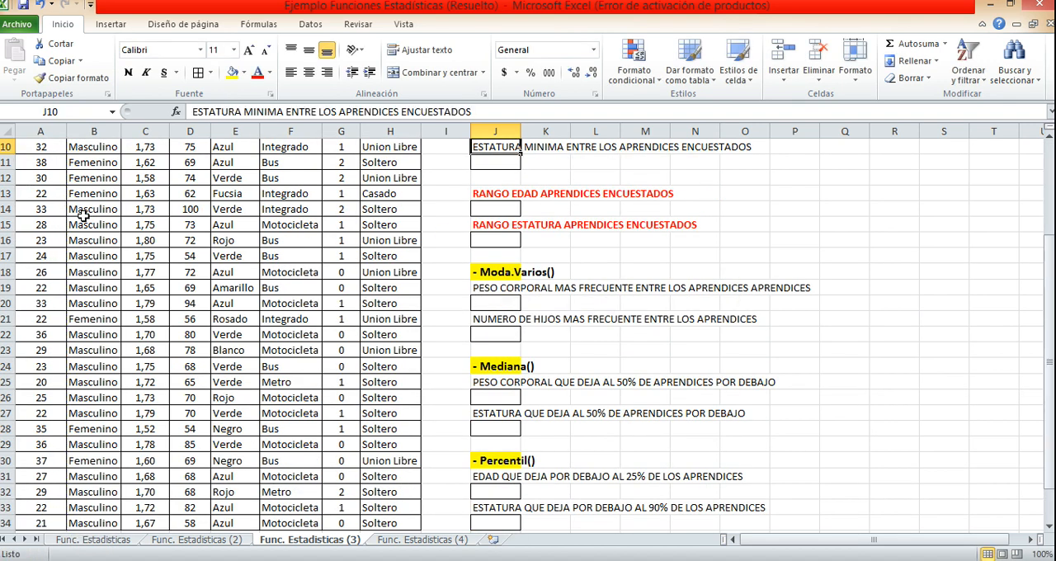
scroll(83, 214, up, 3)
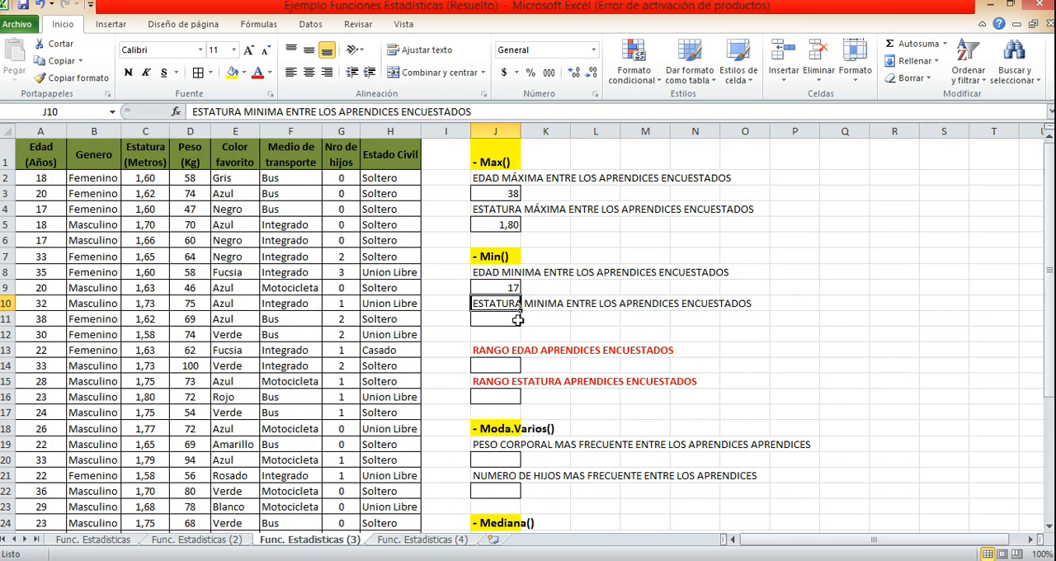
Calculate the respondents' minimum height in J11 with the MIN function over the Estatura values C2:C34.
click(517, 320)
text(=)
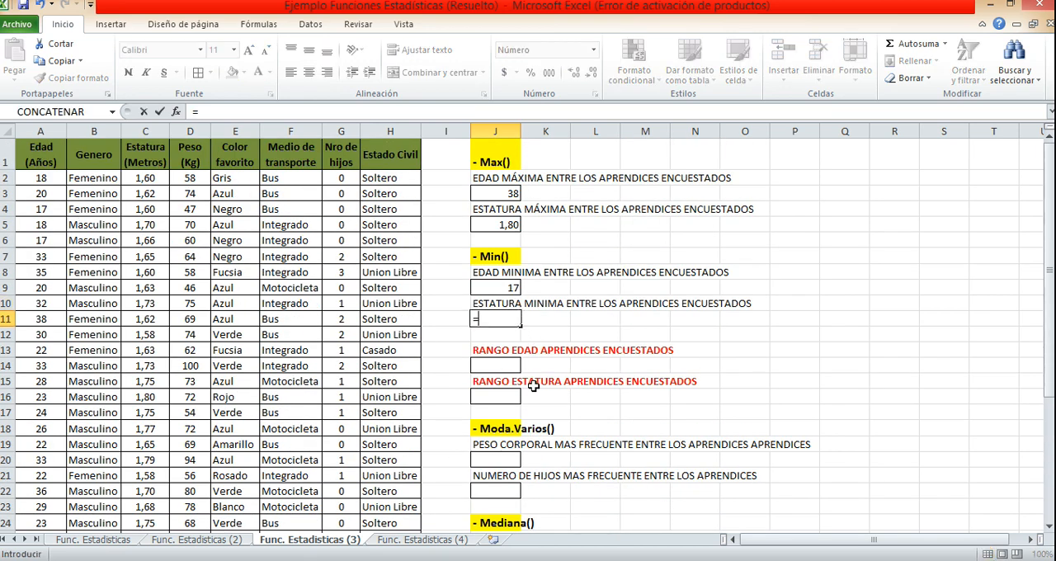
text(MIN()
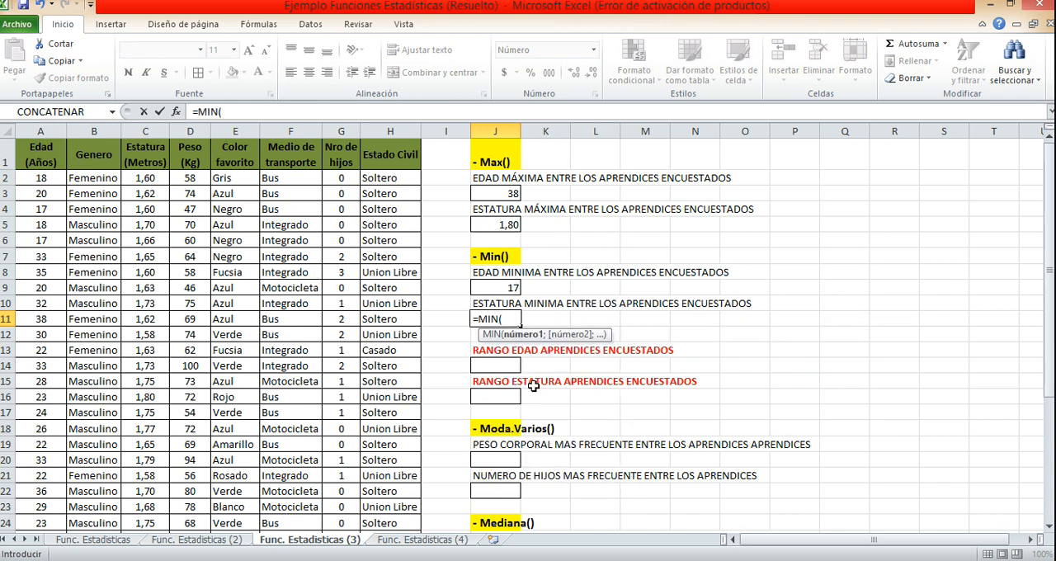
click(163, 183)
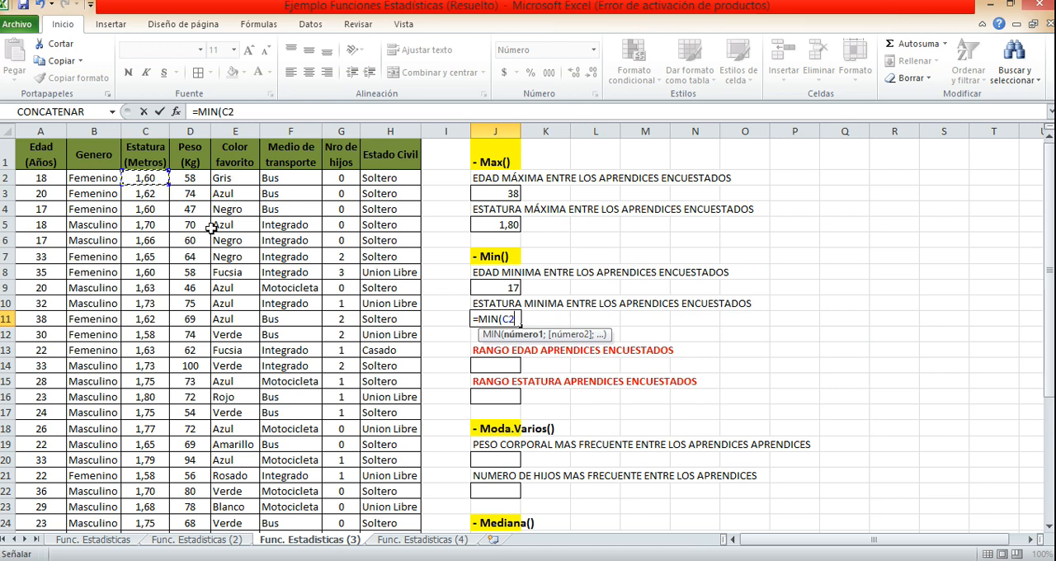
key(ctrl+shift+Down)
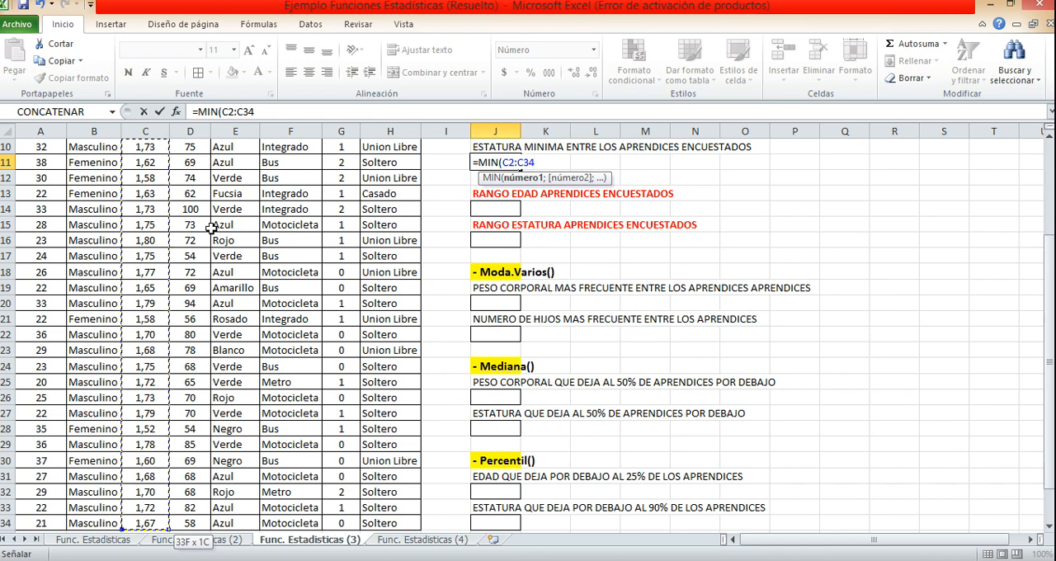
key(Return)
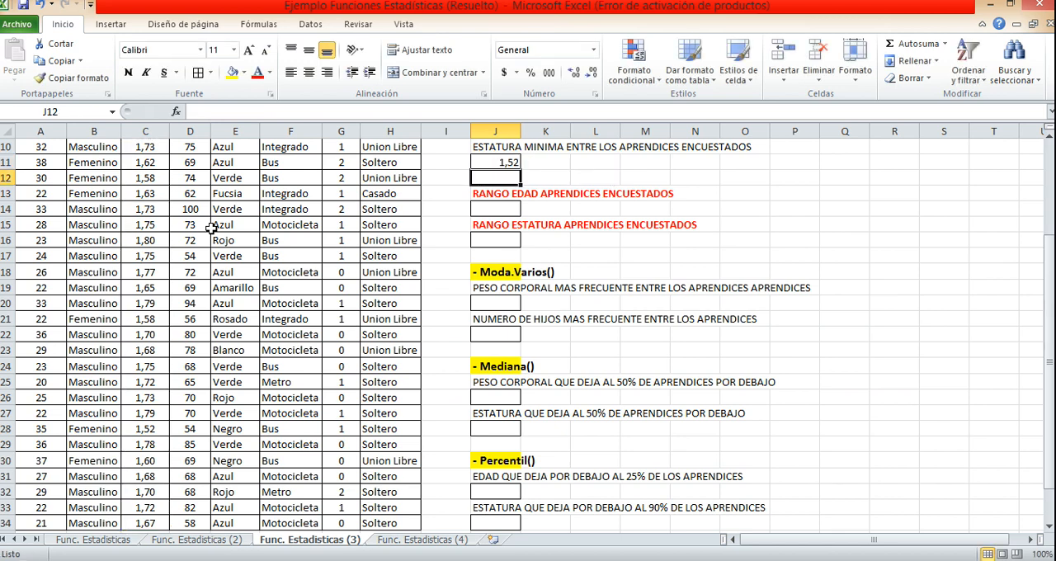
Calculate the age range in J14 by subtracting the minimum age in J9 from the maximum age in J3.
click(518, 291)
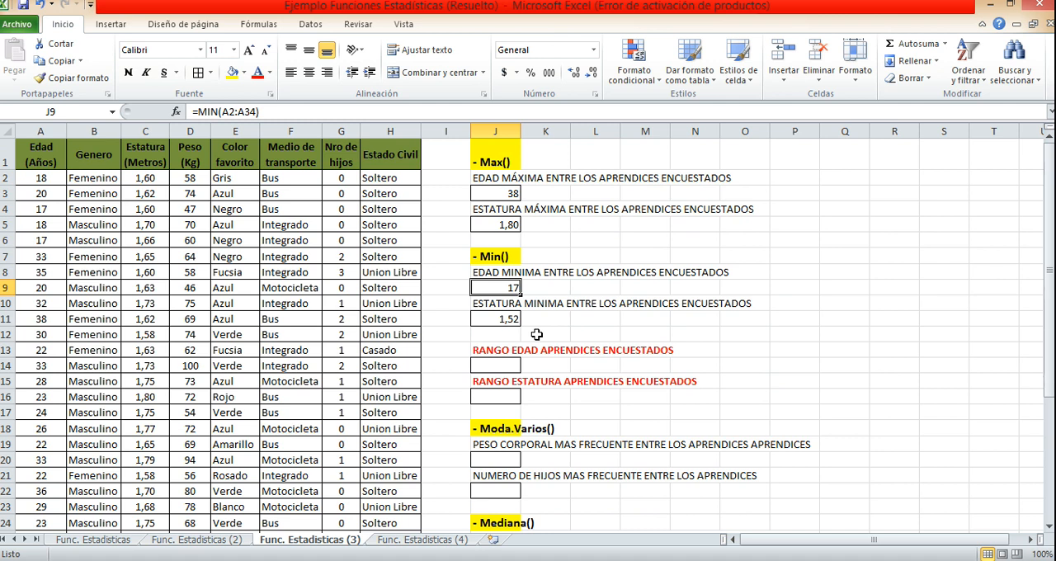
click(504, 365)
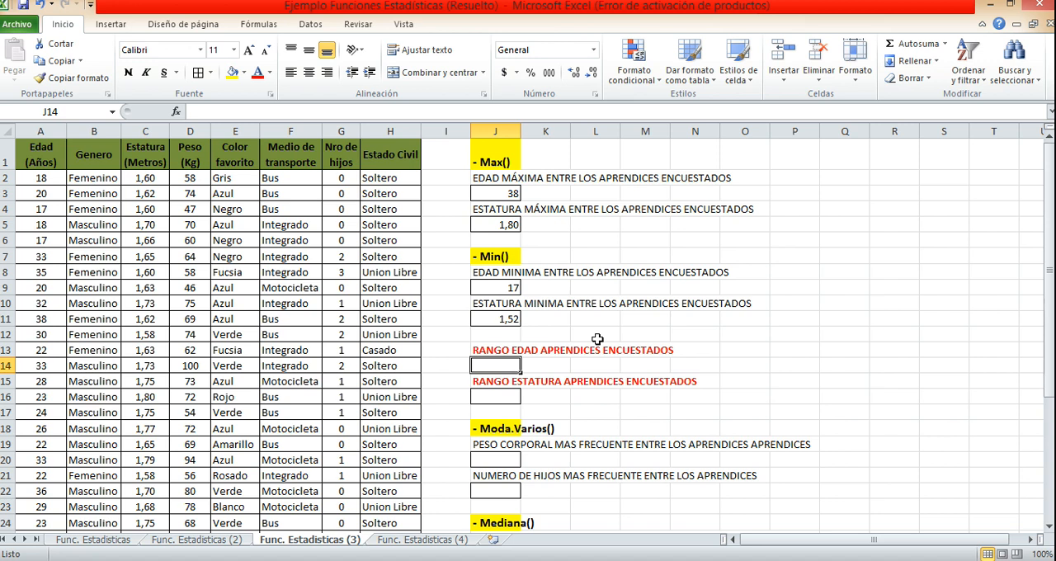
text(=)
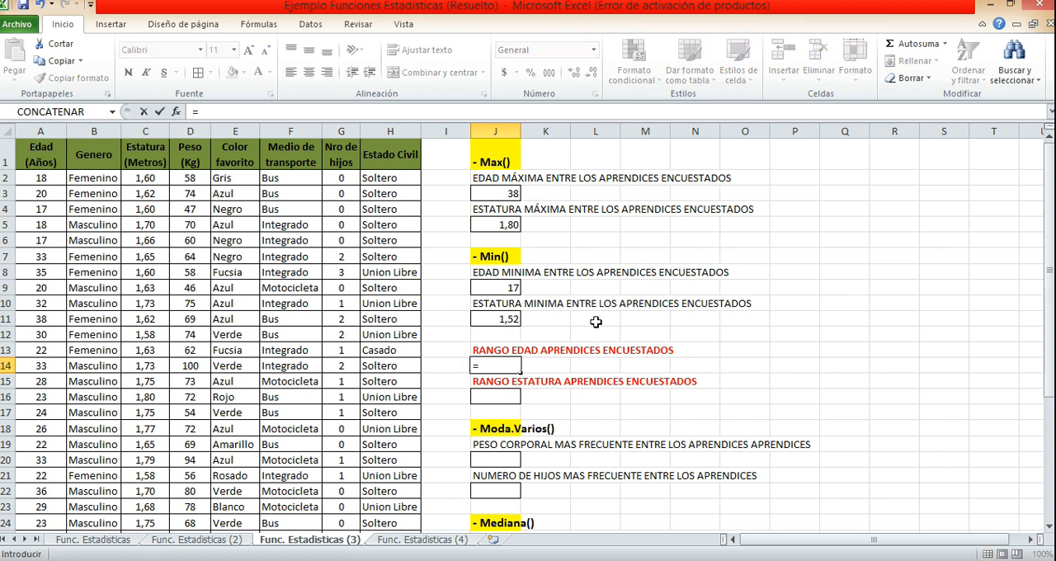
click(502, 193)
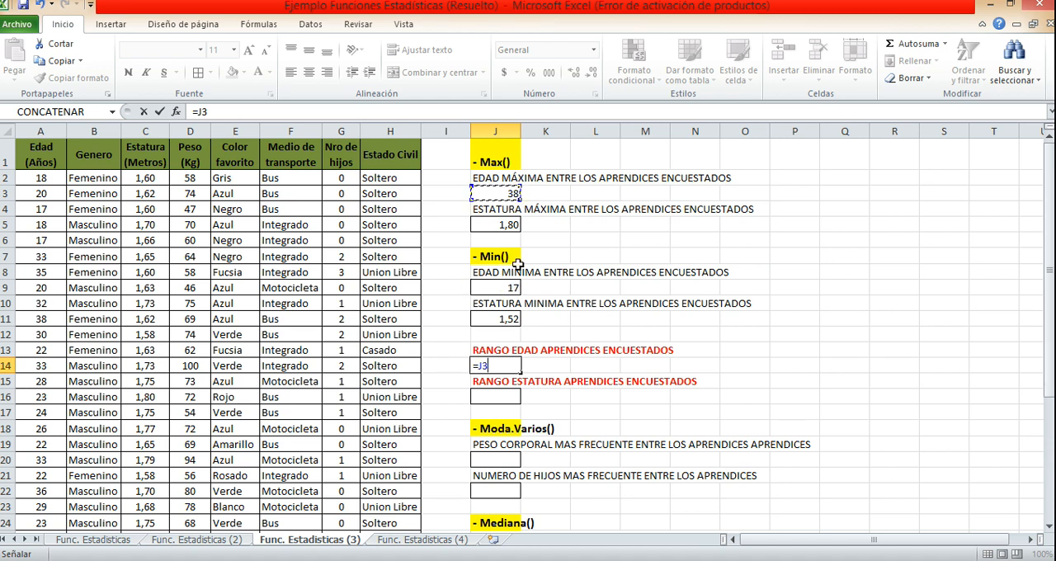
text(-)
click(508, 287)
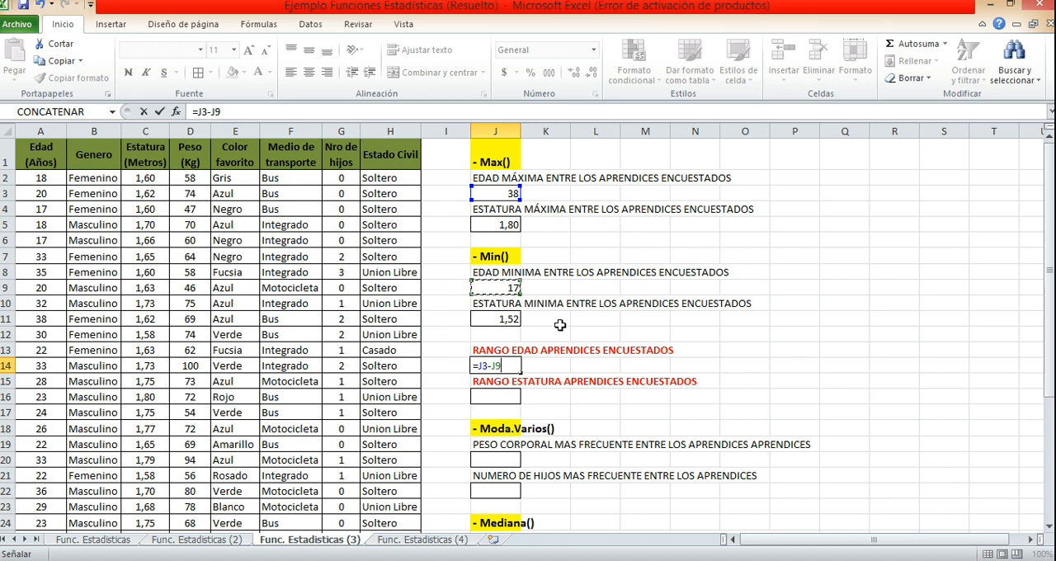
key(Return)
click(507, 363)
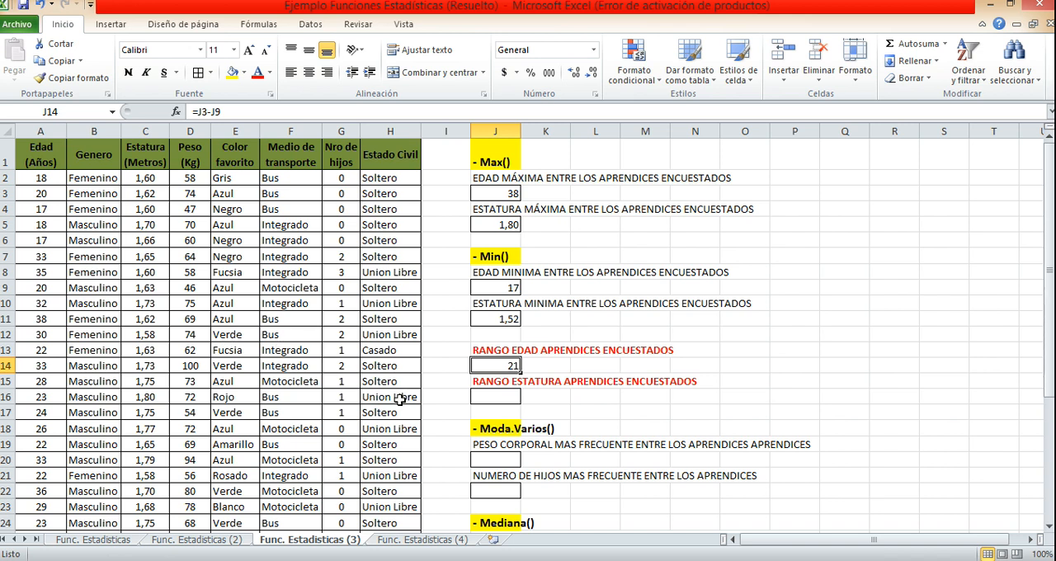
Calculate the height range in J16 by subtracting the minimum height in J11 from the maximum height in J5.
click(495, 399)
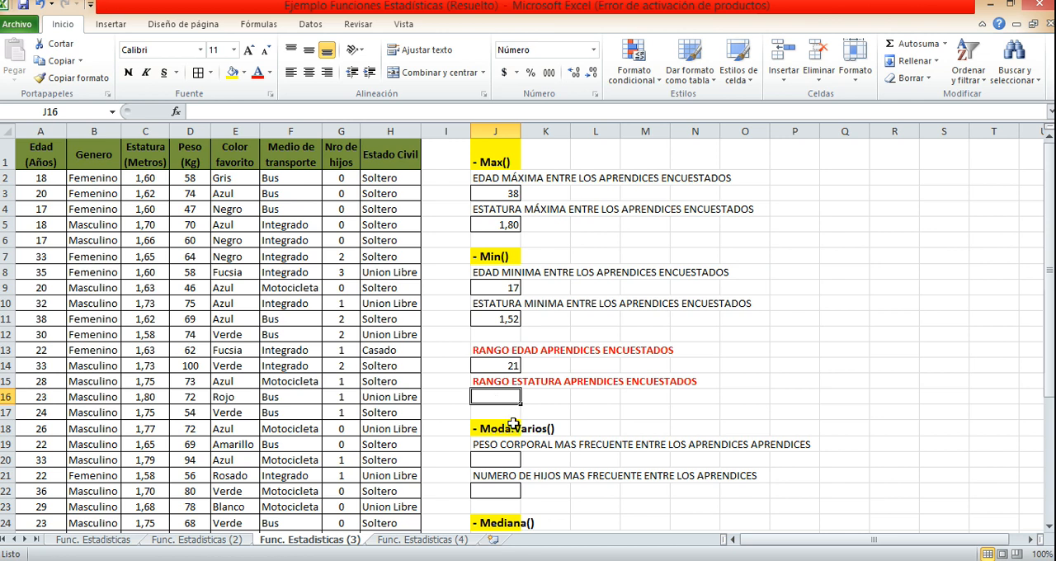
text(=)
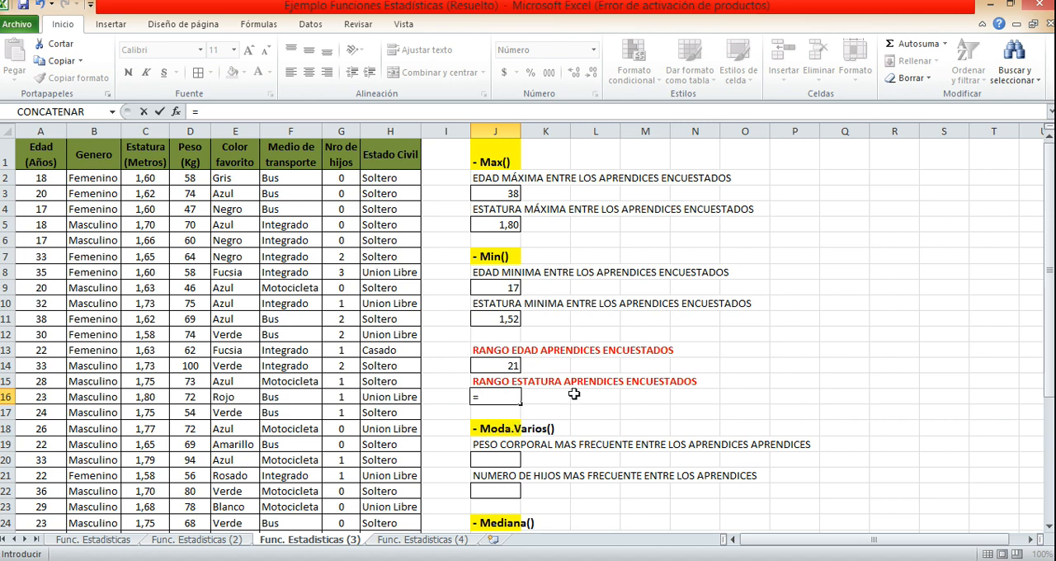
click(507, 226)
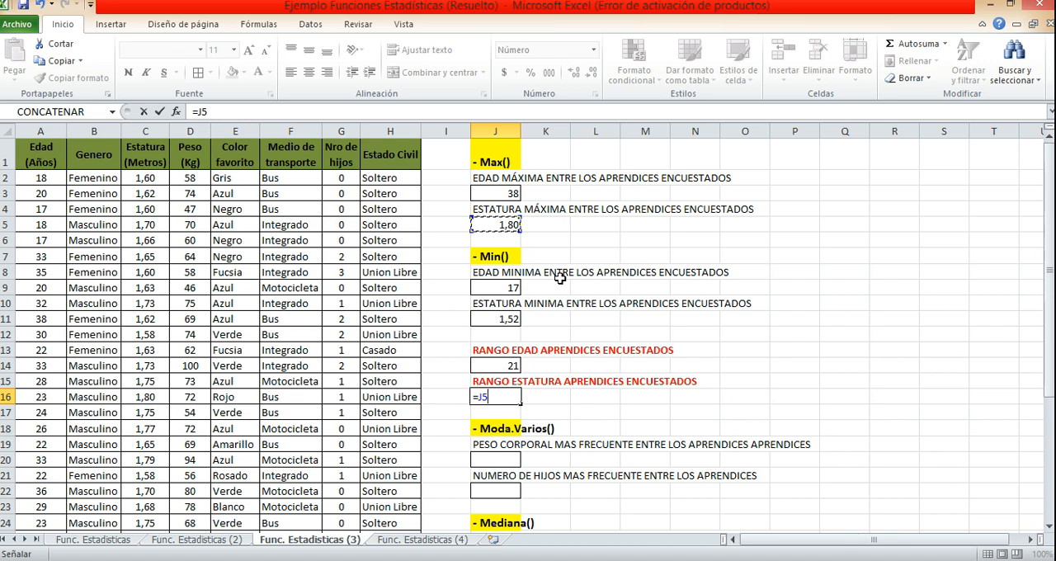
text(-)
click(511, 317)
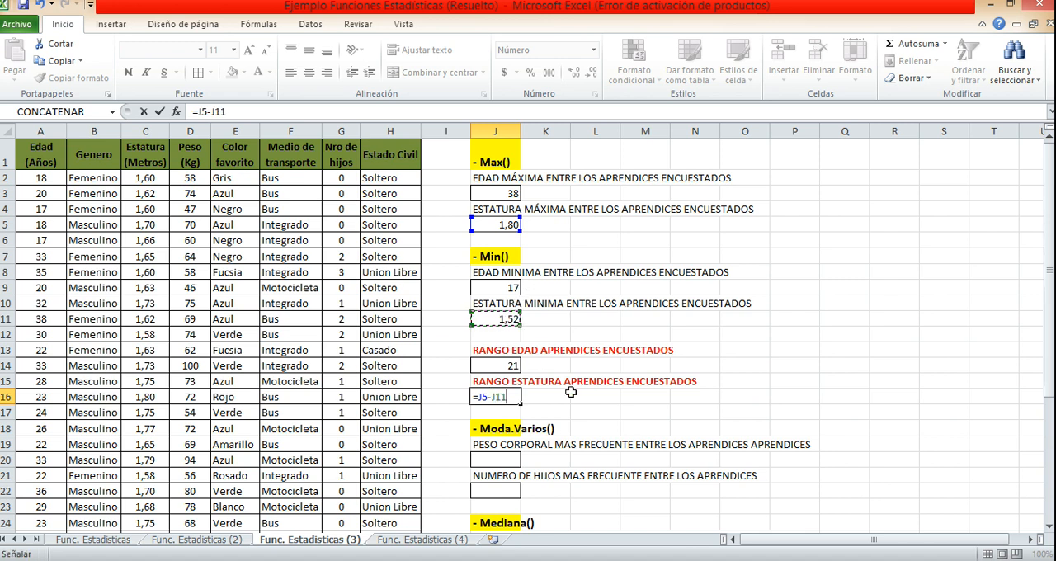
key(Return)
click(515, 397)
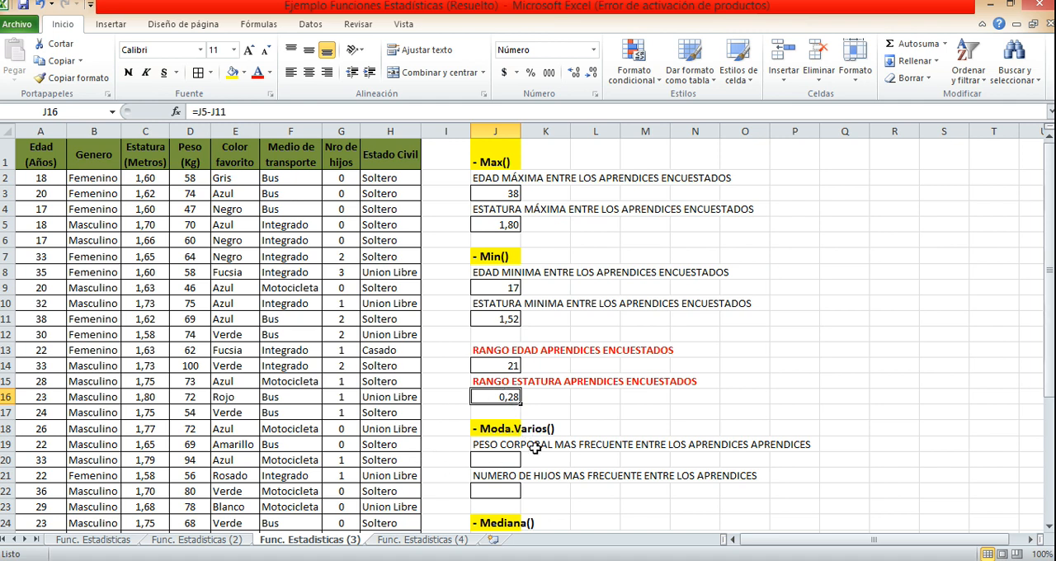
Calculate the most frequent body weight in J20 with the MODA.VARIOS function over the Peso values D2:D34.
scroll(534, 448, down, 1)
click(497, 396)
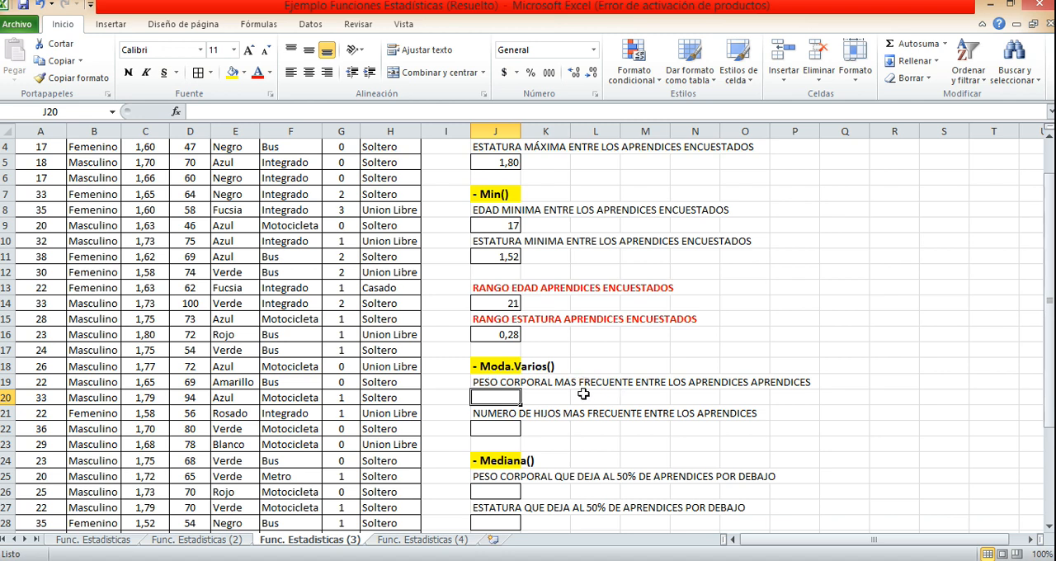
click(505, 369)
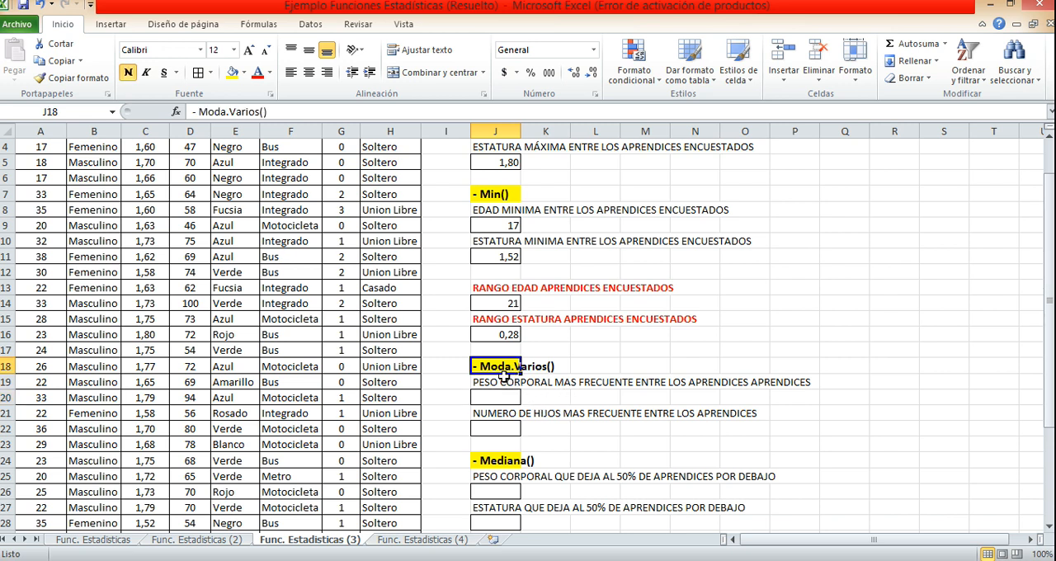
click(501, 397)
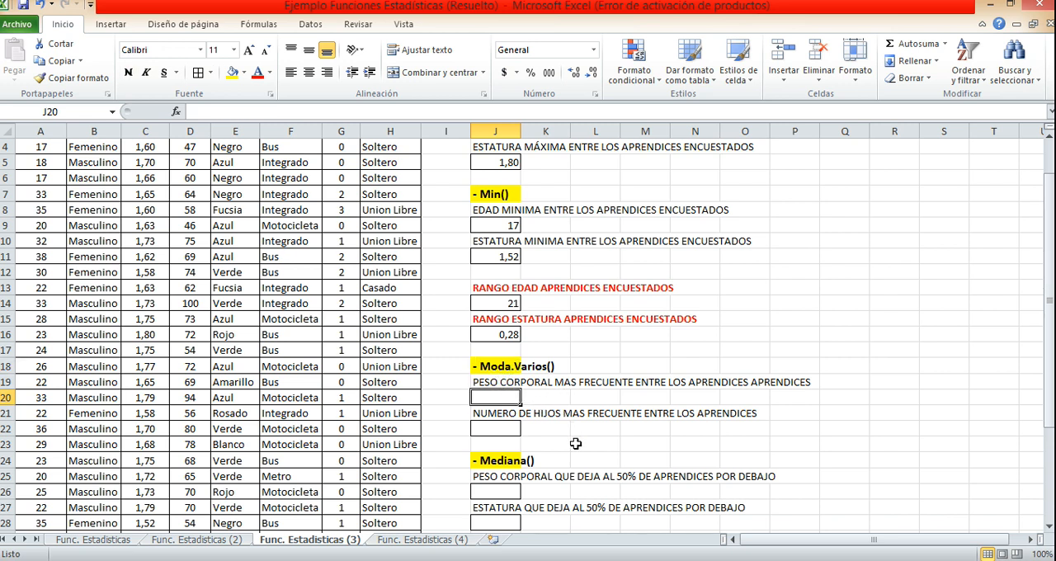
text(=MO)
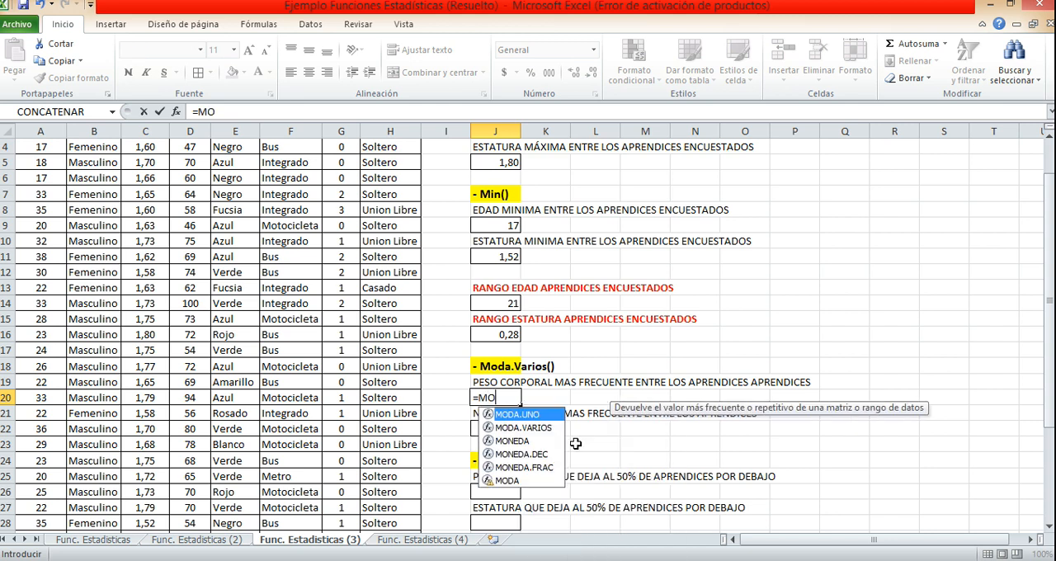
text(DA)
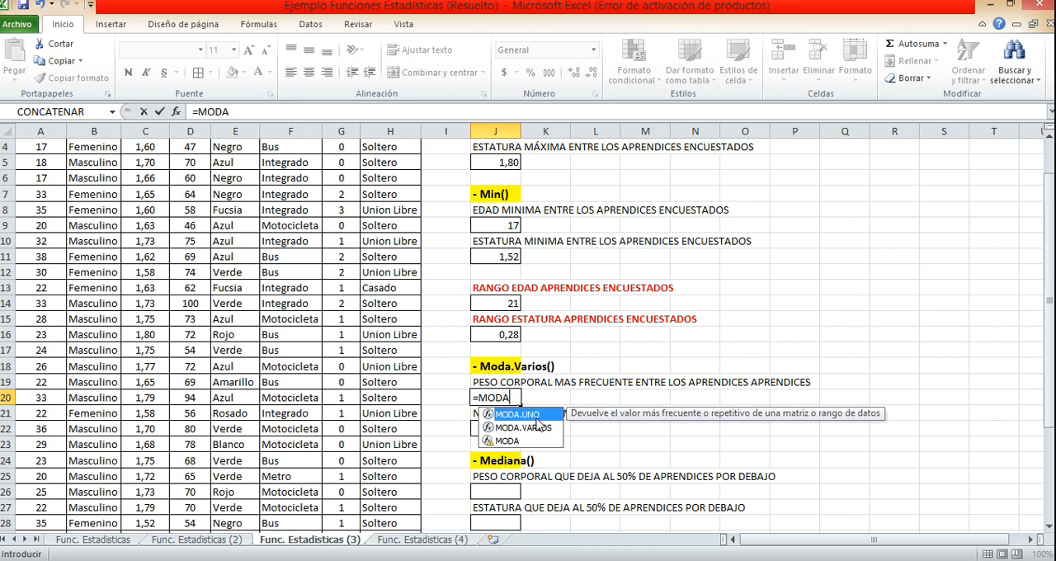
click(538, 431)
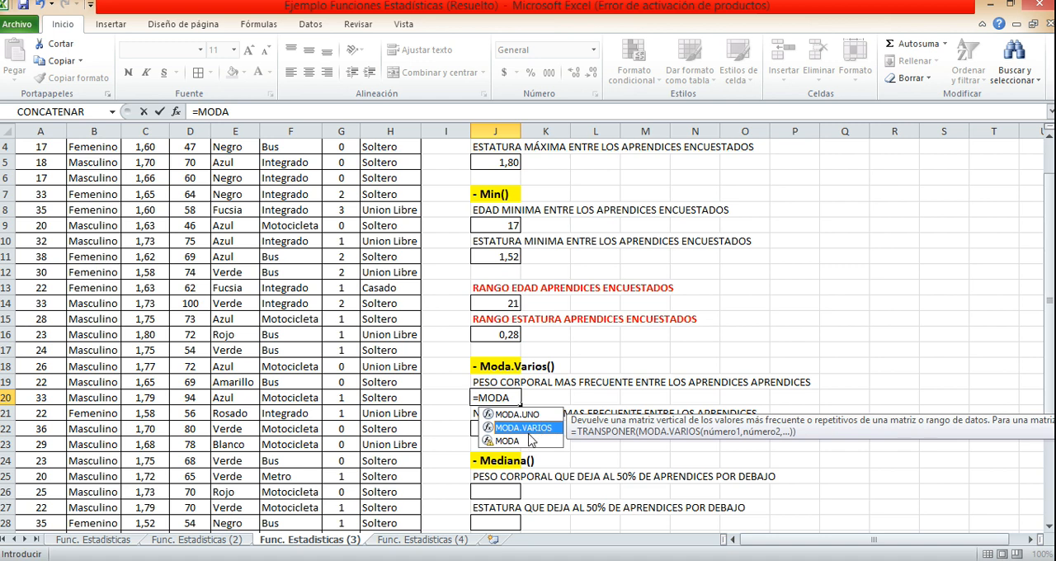
double_click(537, 429)
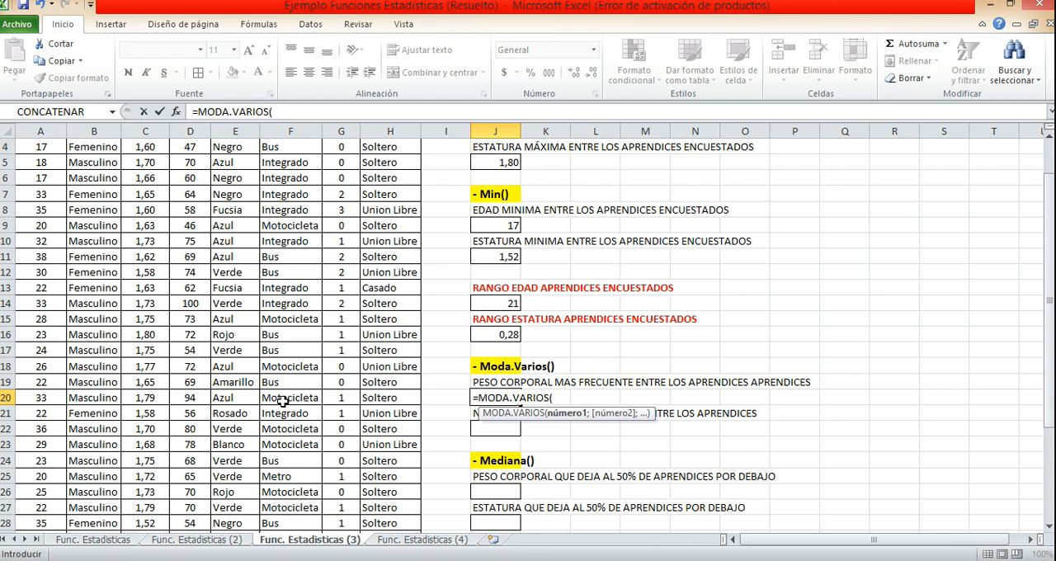
scroll(284, 401, up, 1)
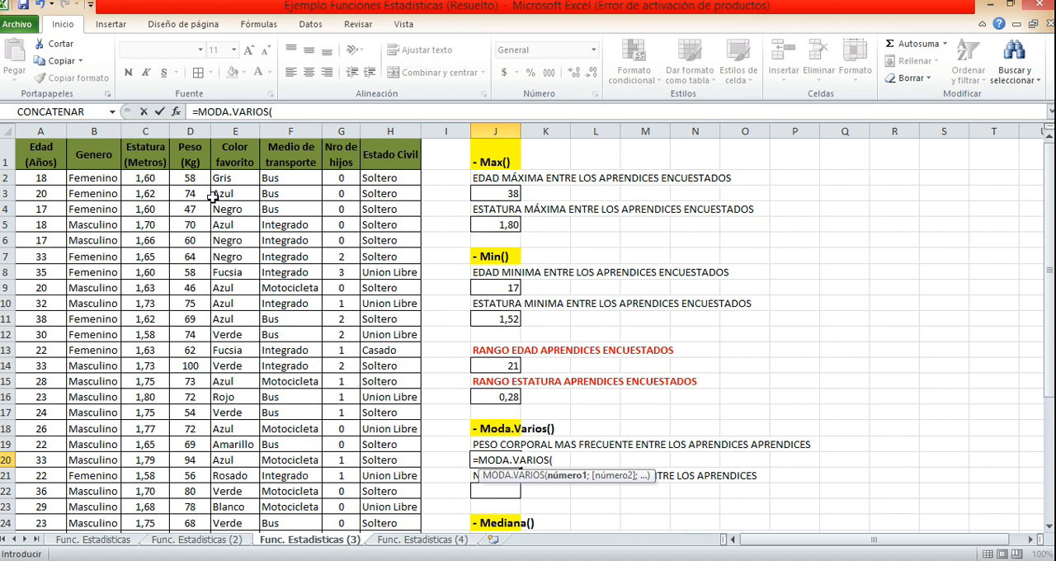
click(184, 180)
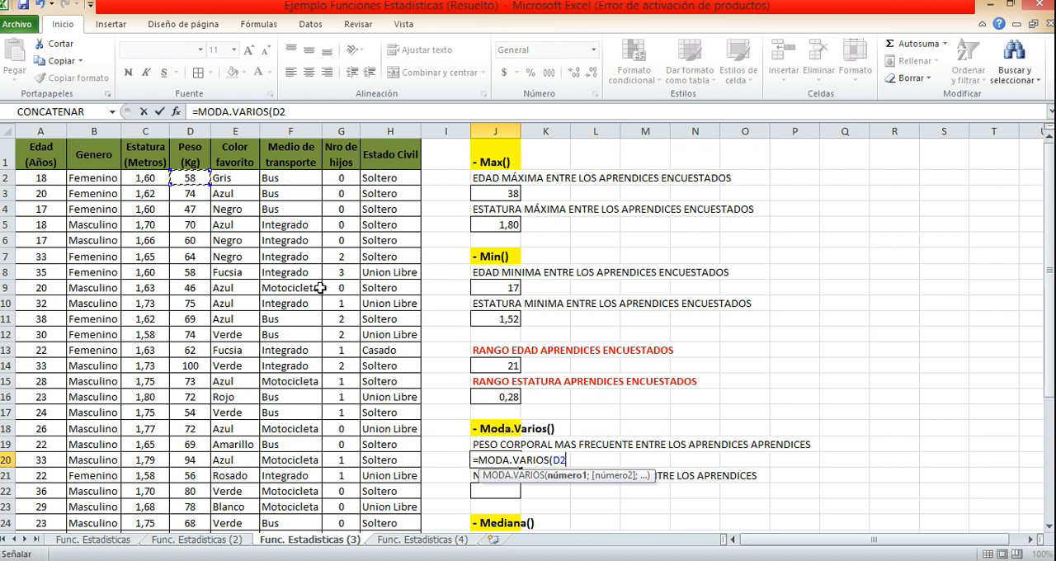
key(ctrl+shift+Down)
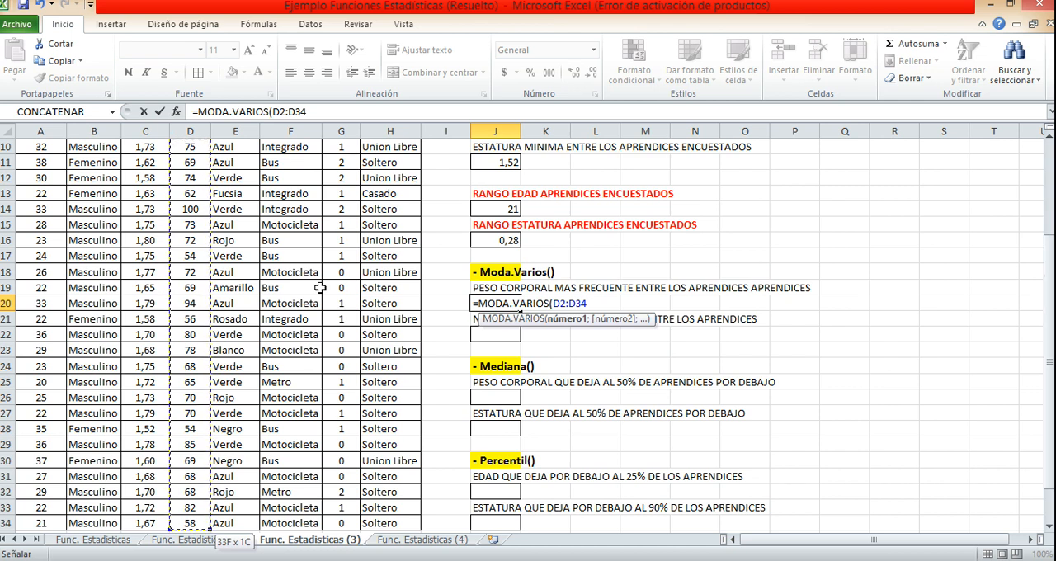
text())
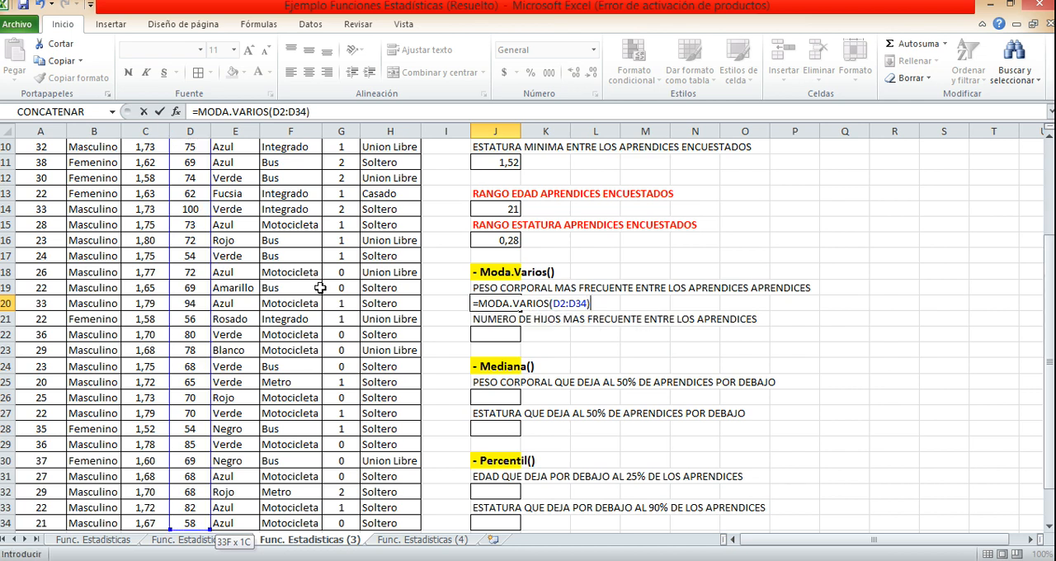
key(Return)
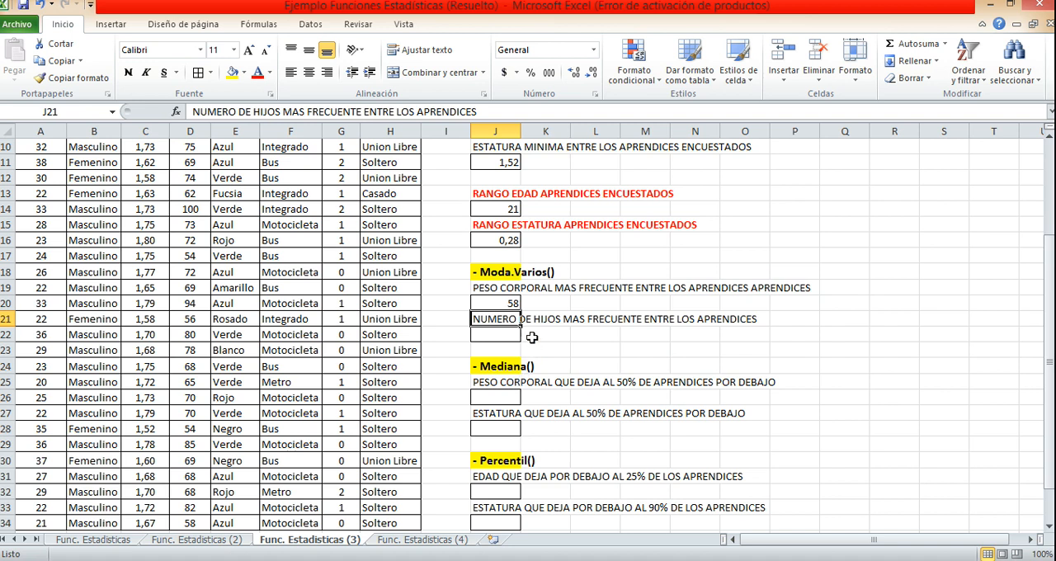
Move the NUMERO DE HIJOS MAS FRECUENTE label from J21 to M21 to free the cells below J20.
click(517, 306)
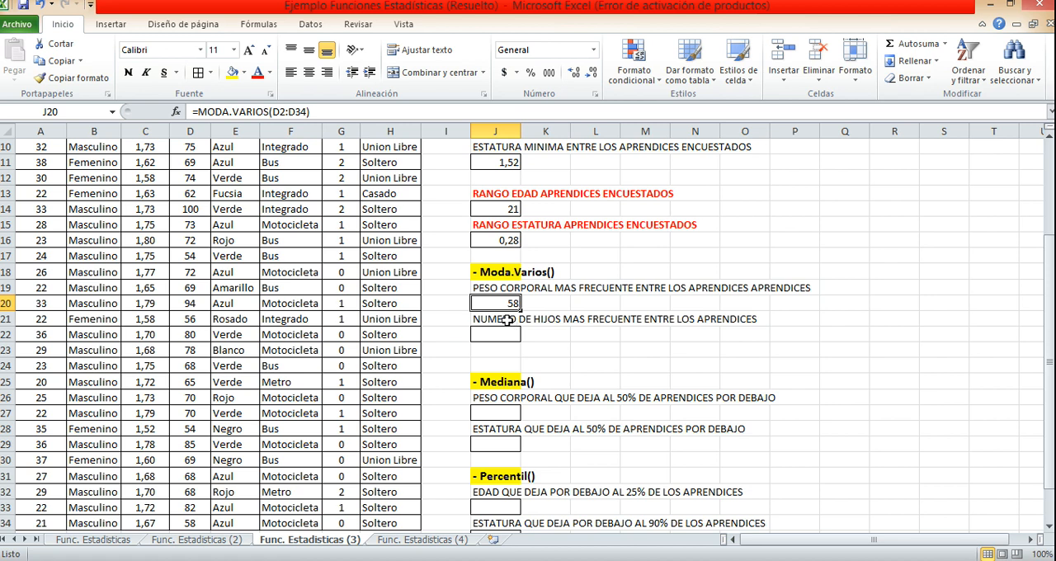
click(508, 320)
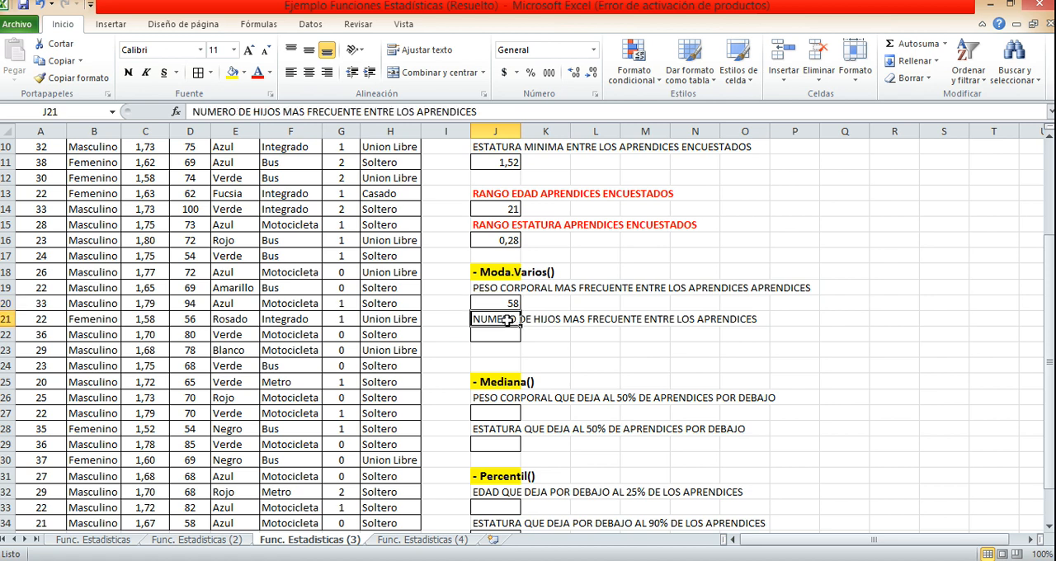
drag(500, 329, 654, 317)
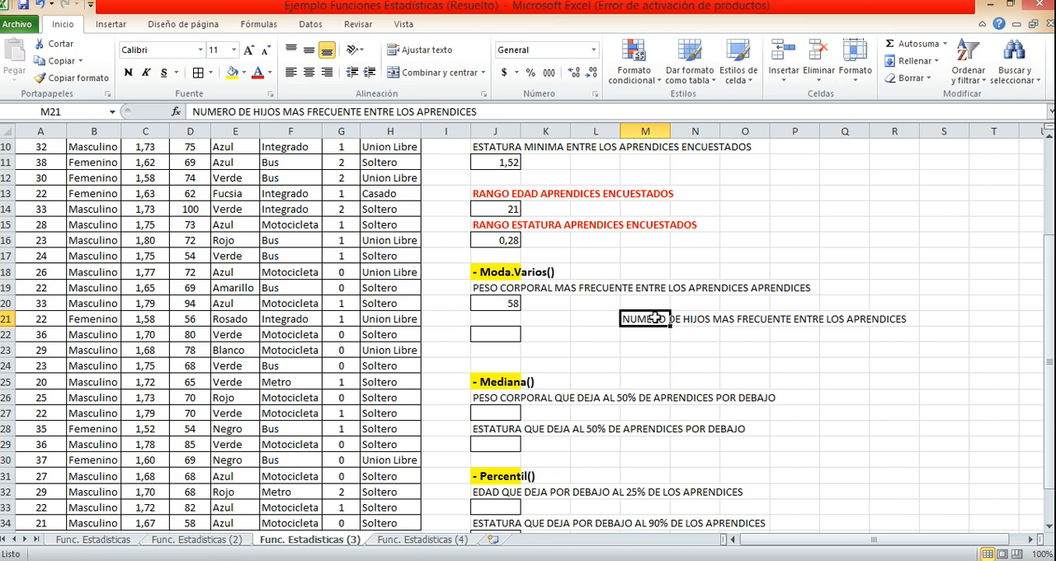
Enter the J20 formula =MODA.VARIOS(D2:D34) as an array formula across J20:J24 to list multiple weight modes.
click(501, 304)
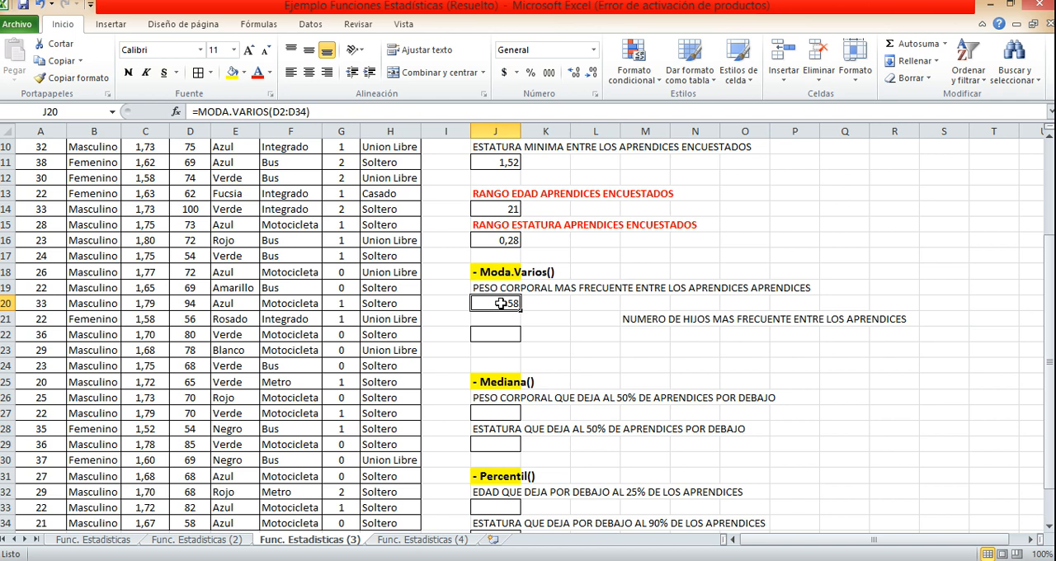
drag(500, 303, 502, 366)
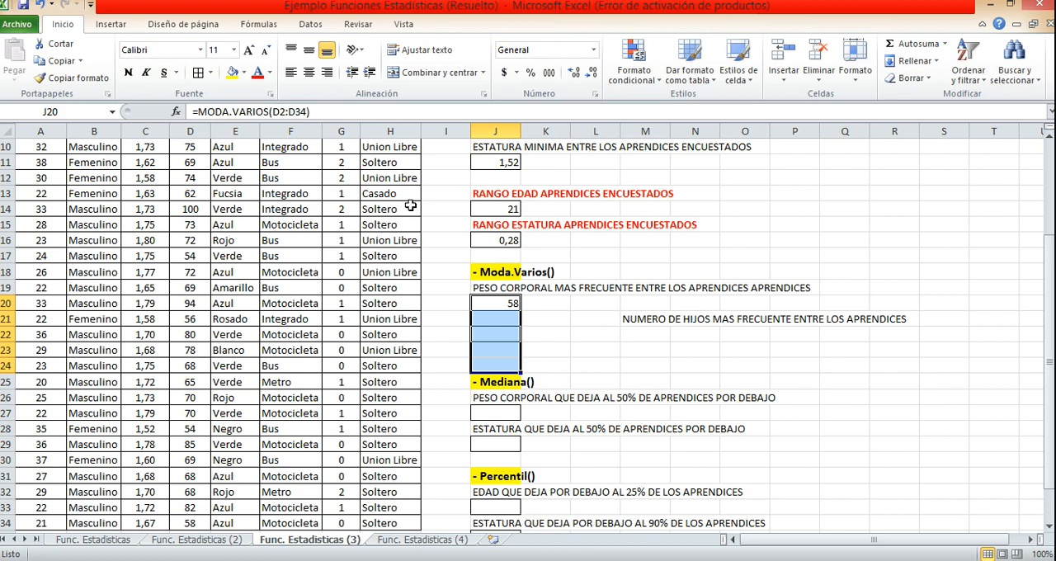
click(419, 105)
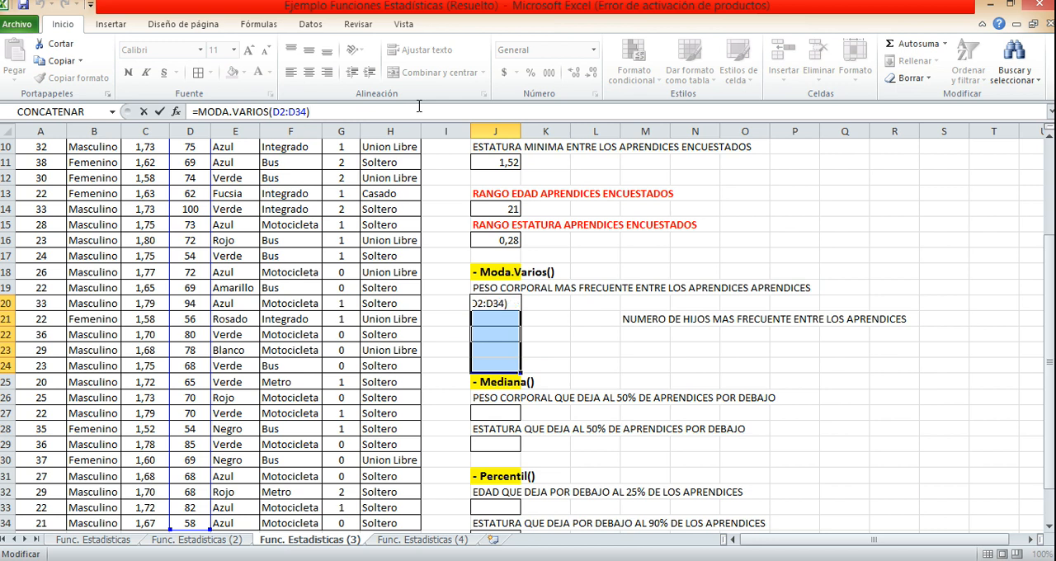
key(ctrl+shift+Return)
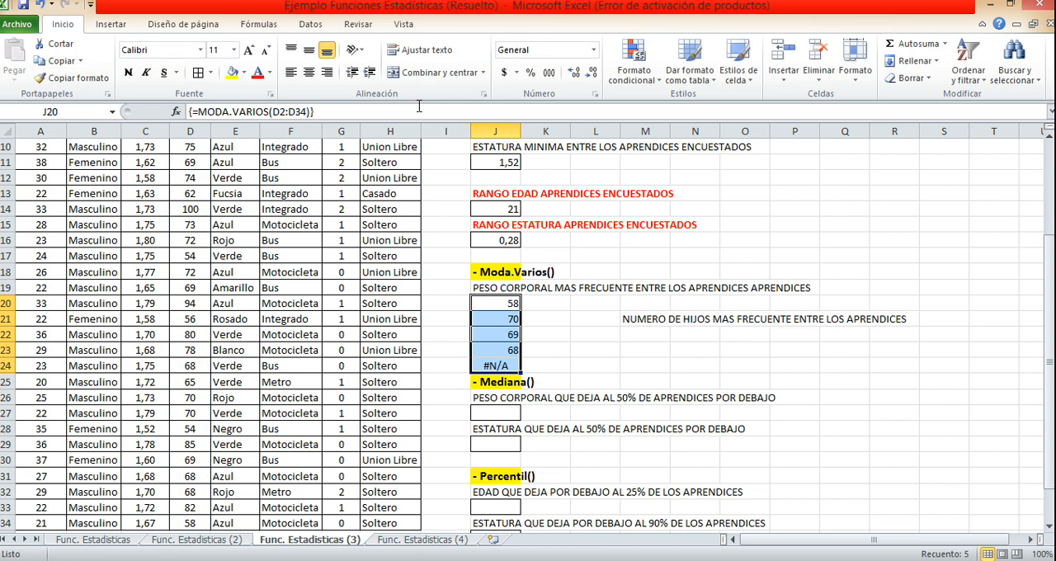
click(510, 306)
drag(510, 305, 513, 359)
click(504, 320)
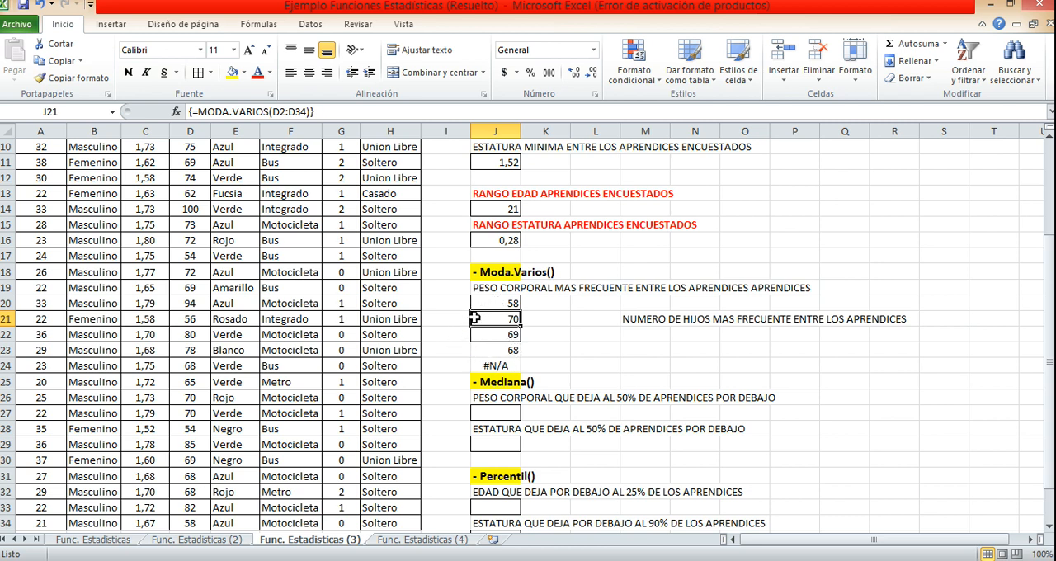
drag(499, 306, 504, 349)
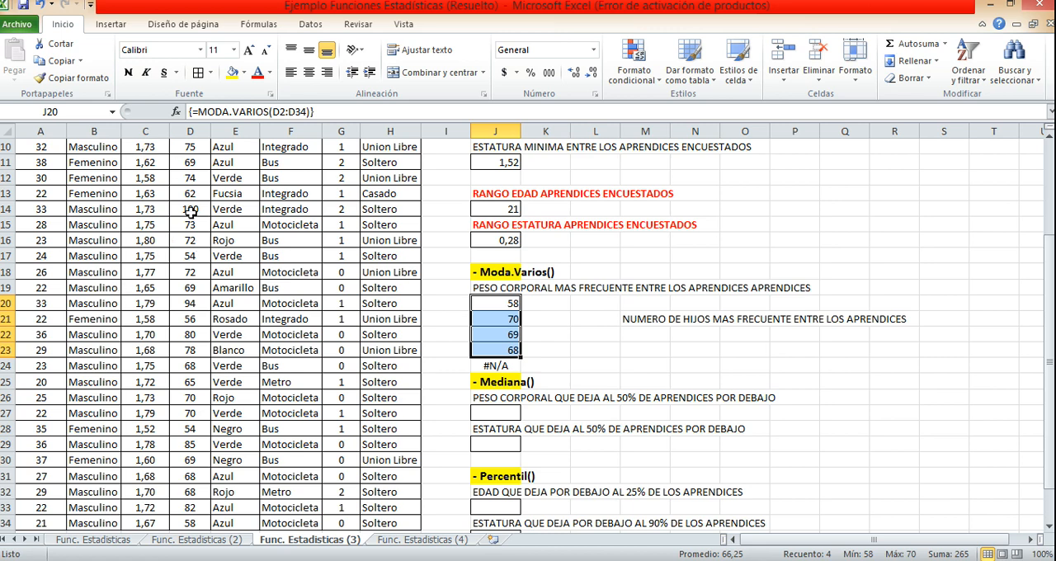
Fill the Peso cells D2 and D8, which hold the mode 58, with yellow.
scroll(191, 281, up, 2)
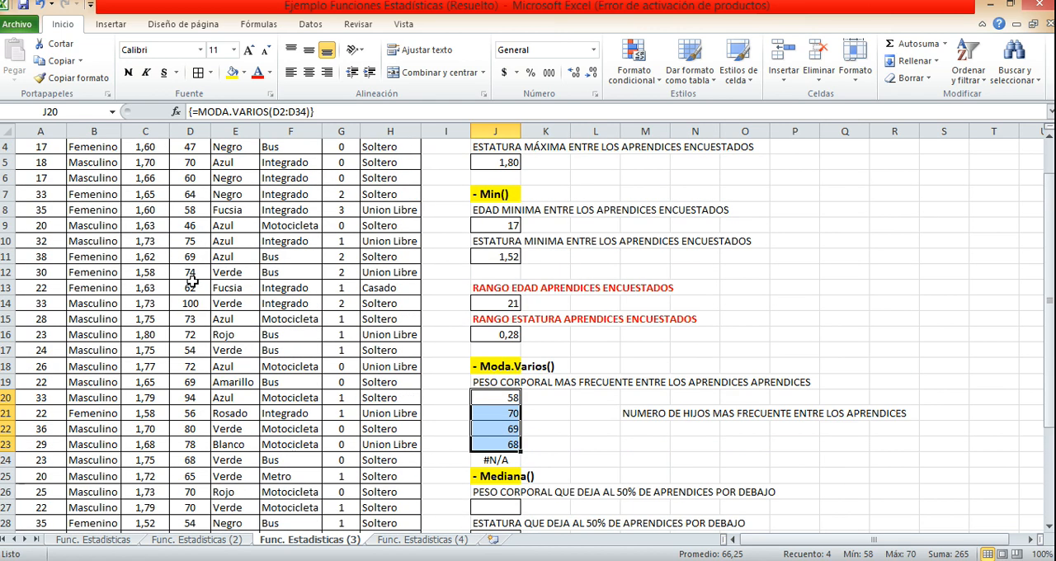
scroll(192, 281, up, 1)
click(195, 178)
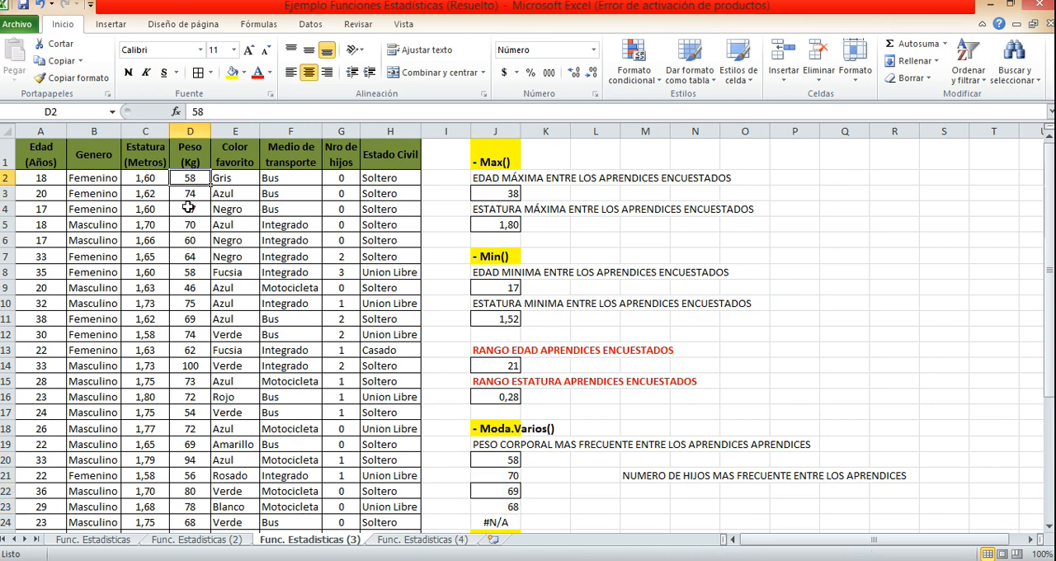
click(232, 74)
click(180, 272)
click(233, 73)
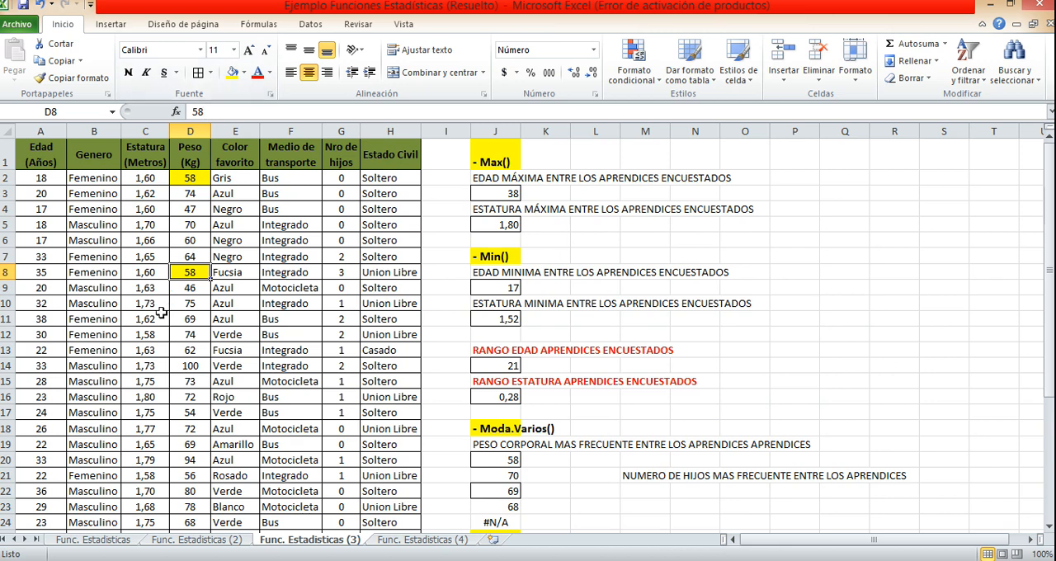
Apply the same yellow fill to the remaining weight of 58 in D34.
scroll(188, 445, down, 1)
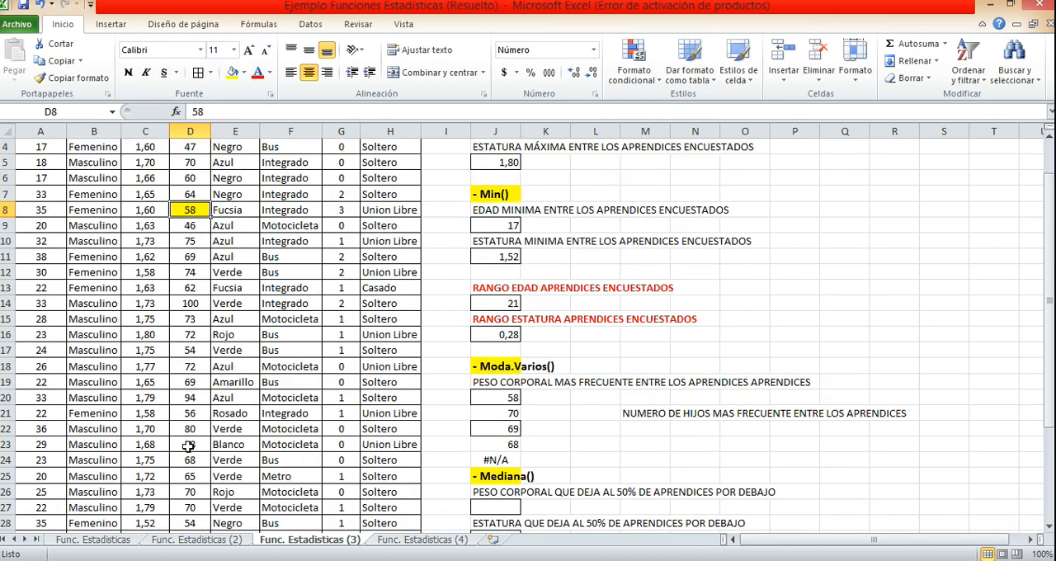
scroll(188, 445, down, 1)
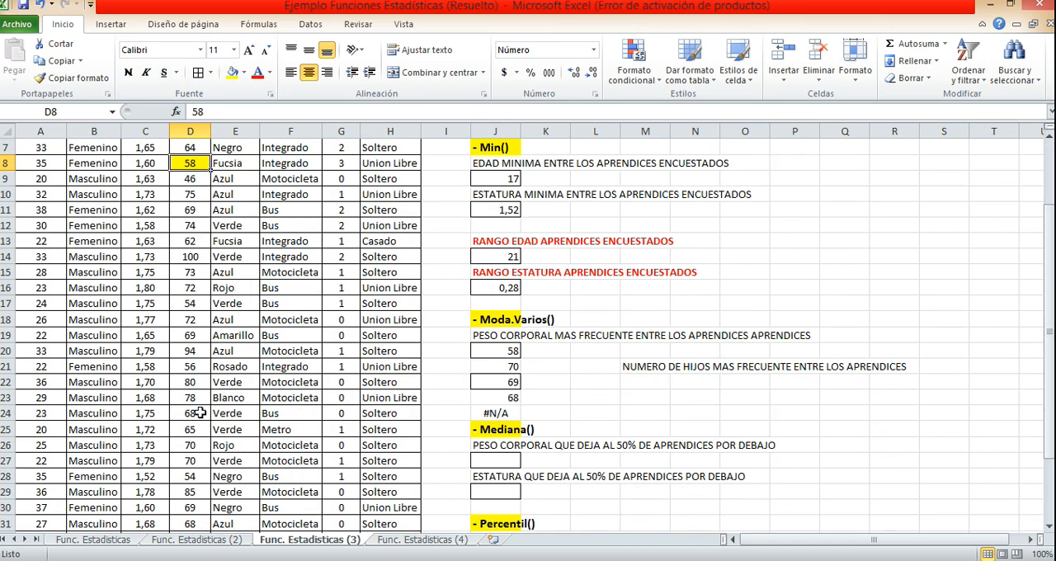
scroll(200, 429, down, 1)
scroll(203, 466, down, 1)
click(198, 476)
click(232, 73)
click(177, 258)
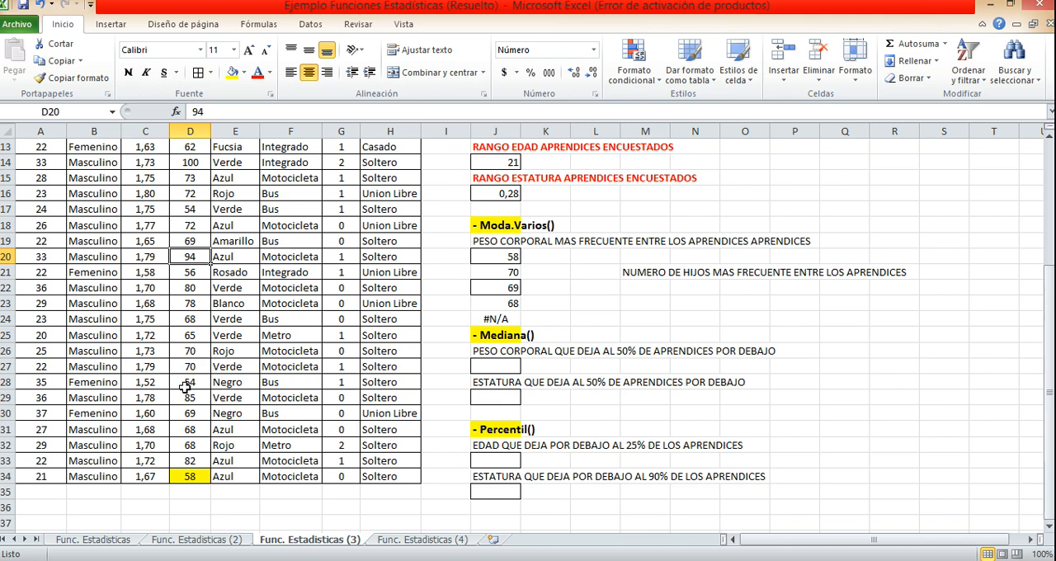
Fill the three Peso cells holding the mode 70 (D5, D26 and D27) with light blue.
scroll(185, 388, up, 4)
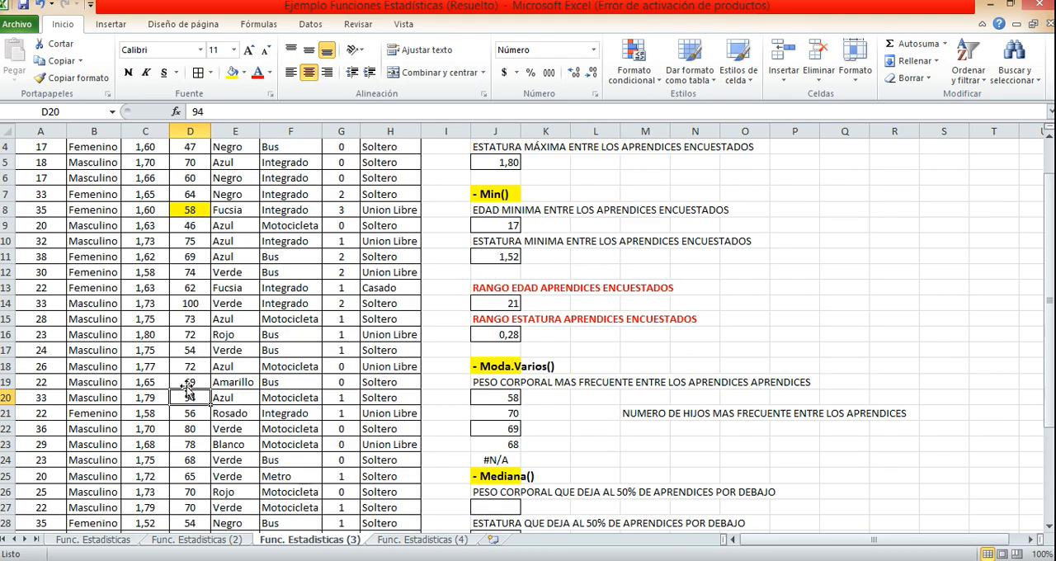
click(191, 228)
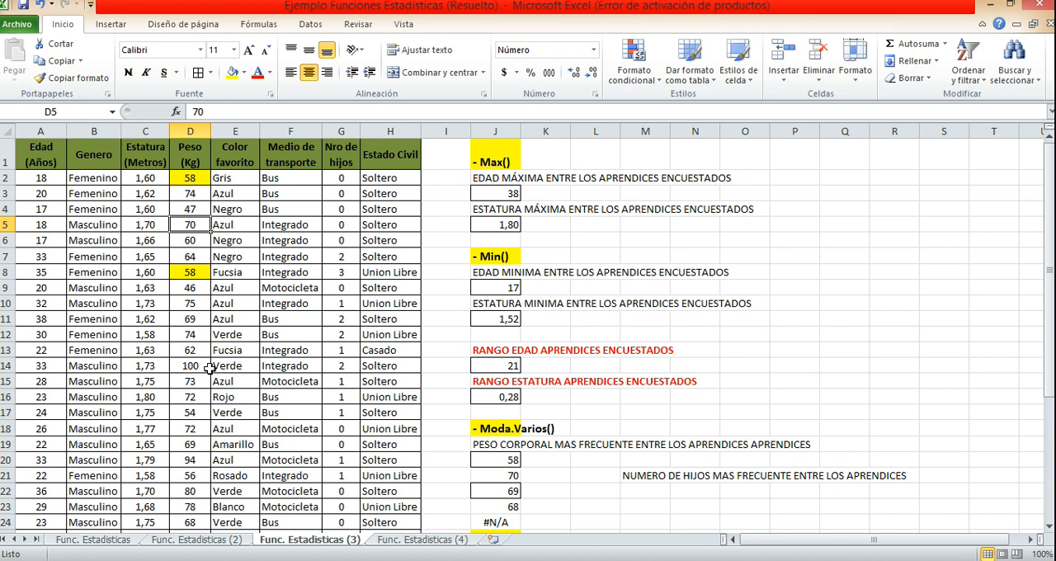
scroll(194, 423, down, 1)
scroll(195, 424, down, 2)
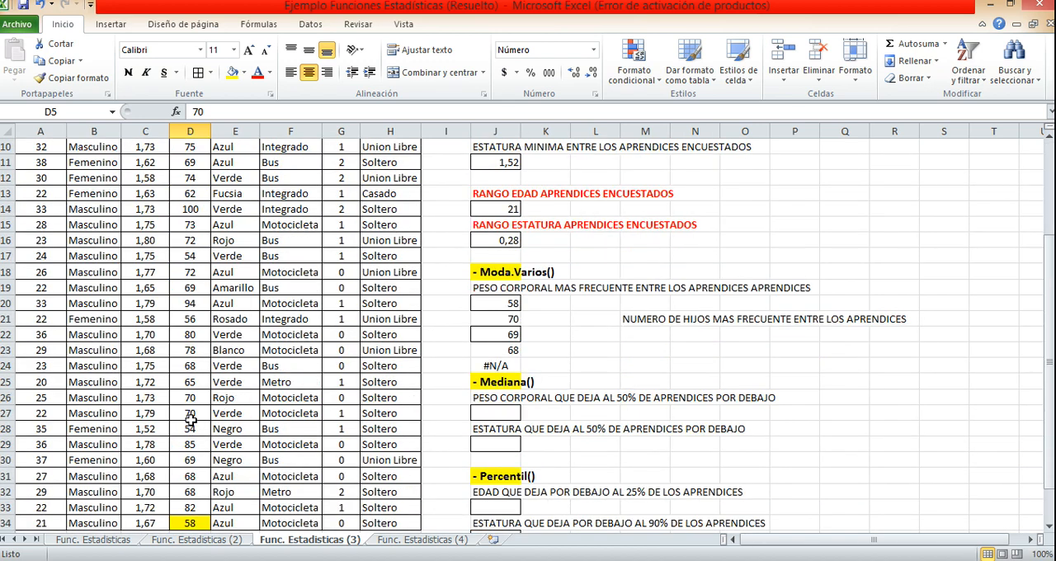
ctrl+click(190, 397)
ctrl+click(191, 413)
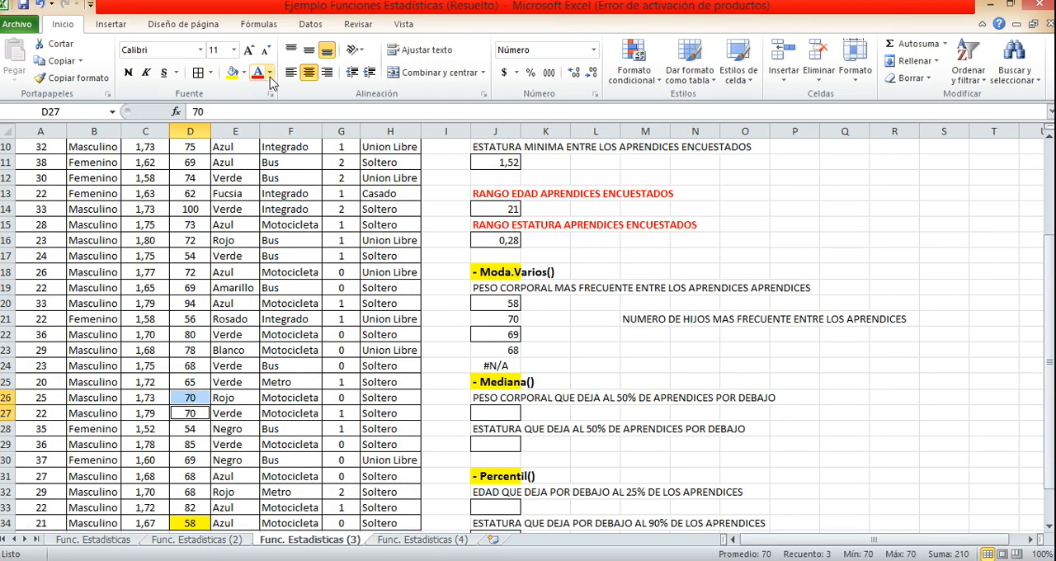
click(243, 72)
click(284, 139)
Fill the Peso cell D11, which holds the mode 69, with light olive green.
scroll(283, 177, down, 2)
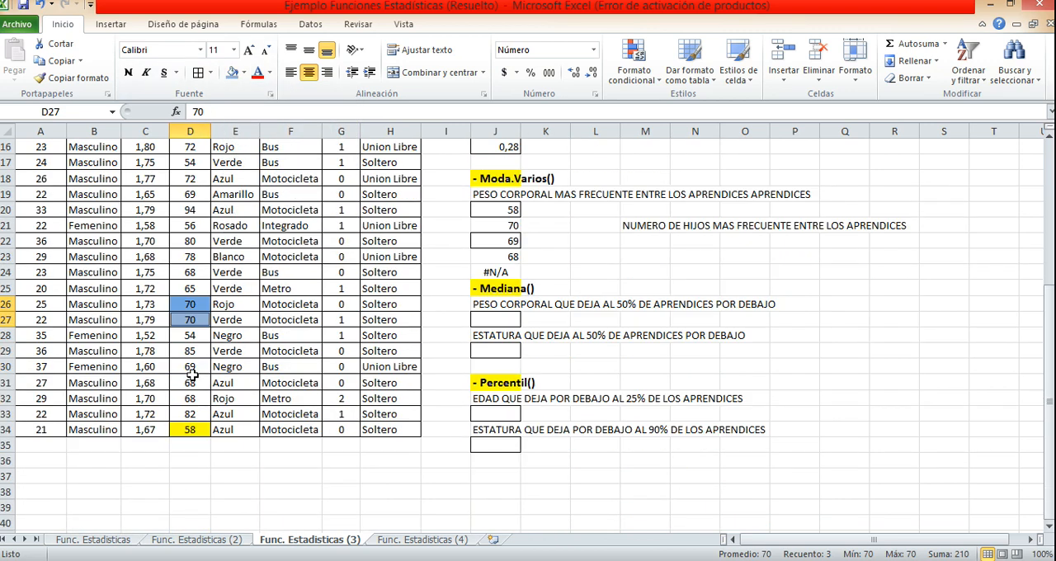
scroll(191, 375, up, 5)
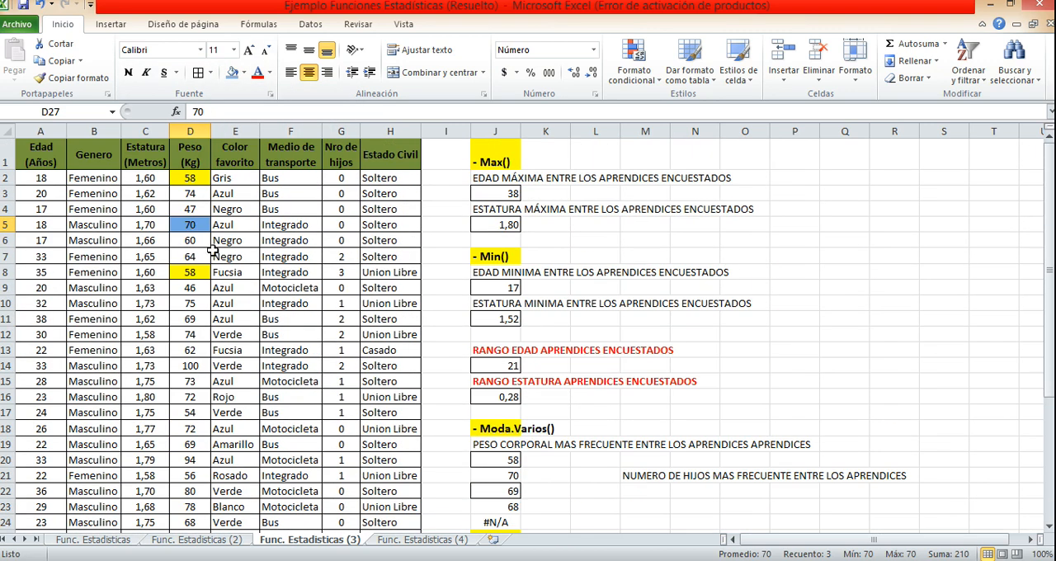
click(191, 320)
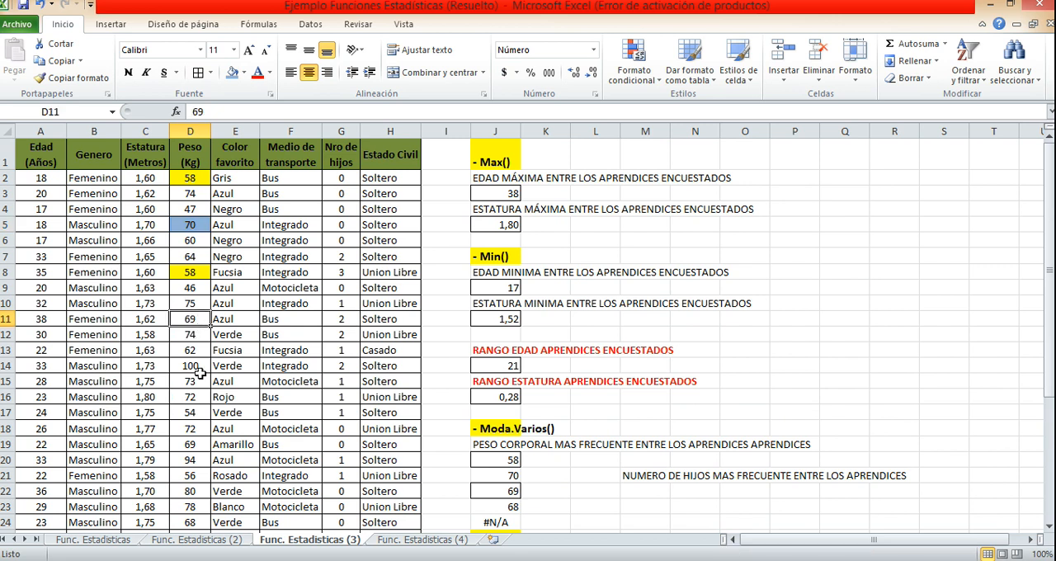
click(243, 72)
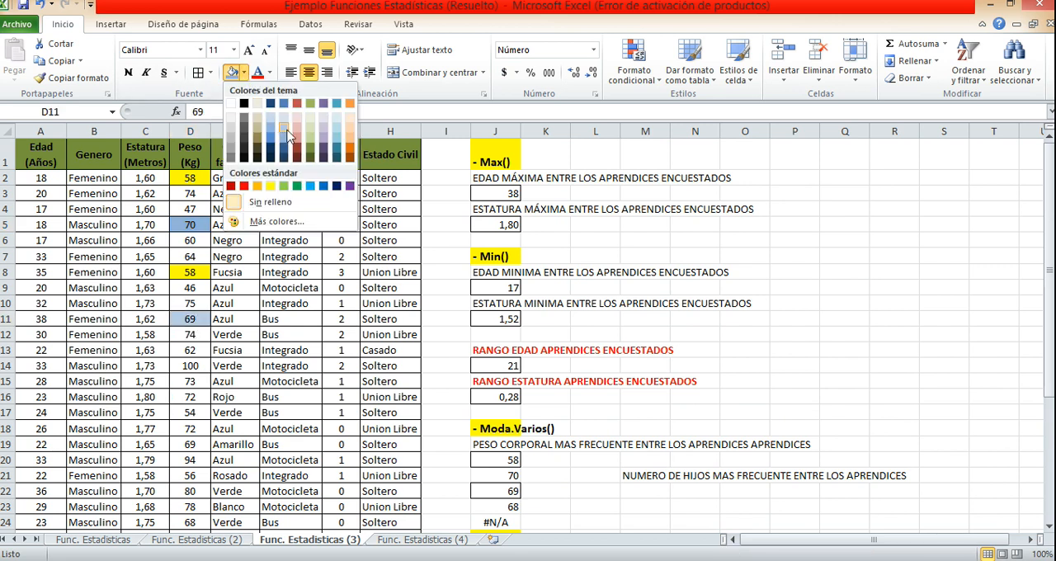
click(315, 144)
Apply the same olive green fill to the other weights of 69 in D30 and D19.
scroll(206, 305, down, 2)
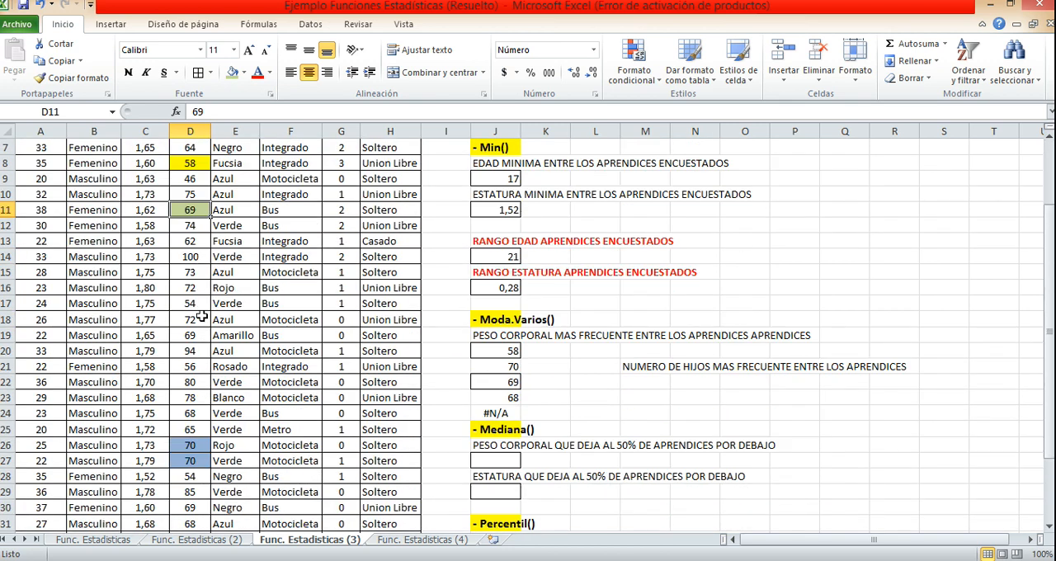
scroll(198, 384, down, 2)
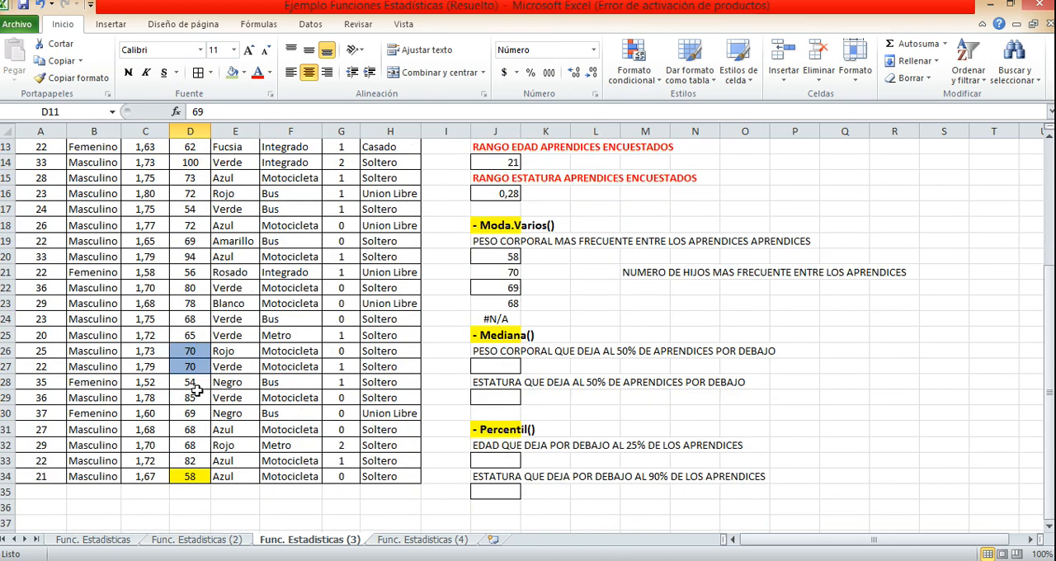
click(196, 412)
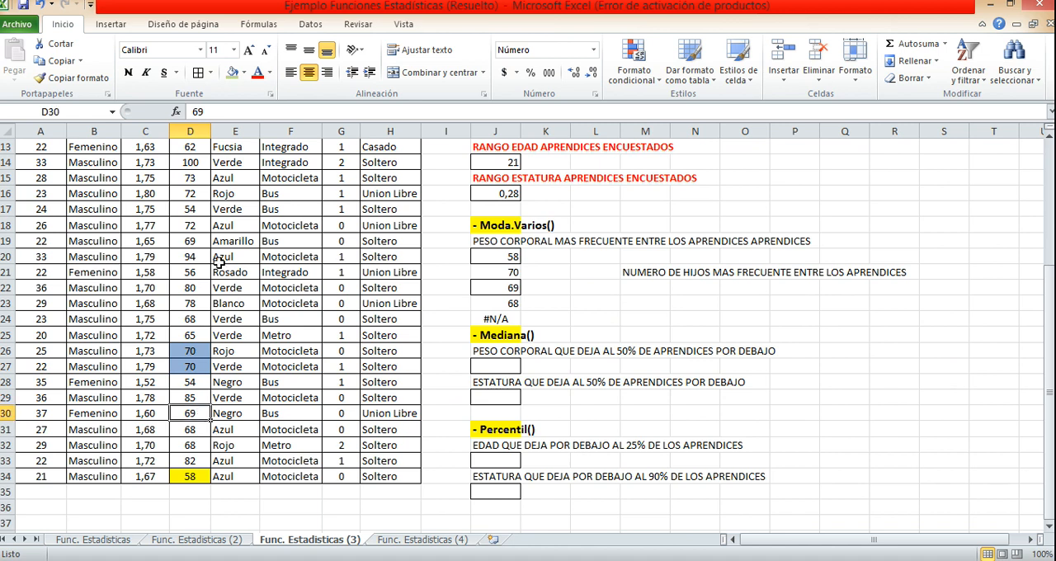
click(233, 73)
click(203, 241)
click(233, 73)
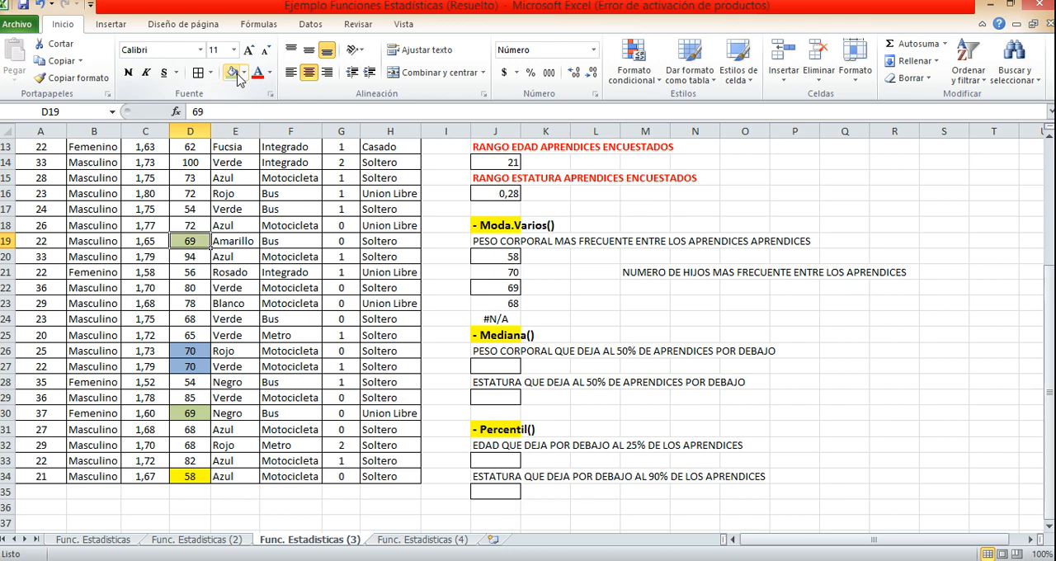
click(203, 336)
Fill the three Peso cells holding the mode 68 (D24, D31 and D32) with light purple.
scroll(203, 342, up, 3)
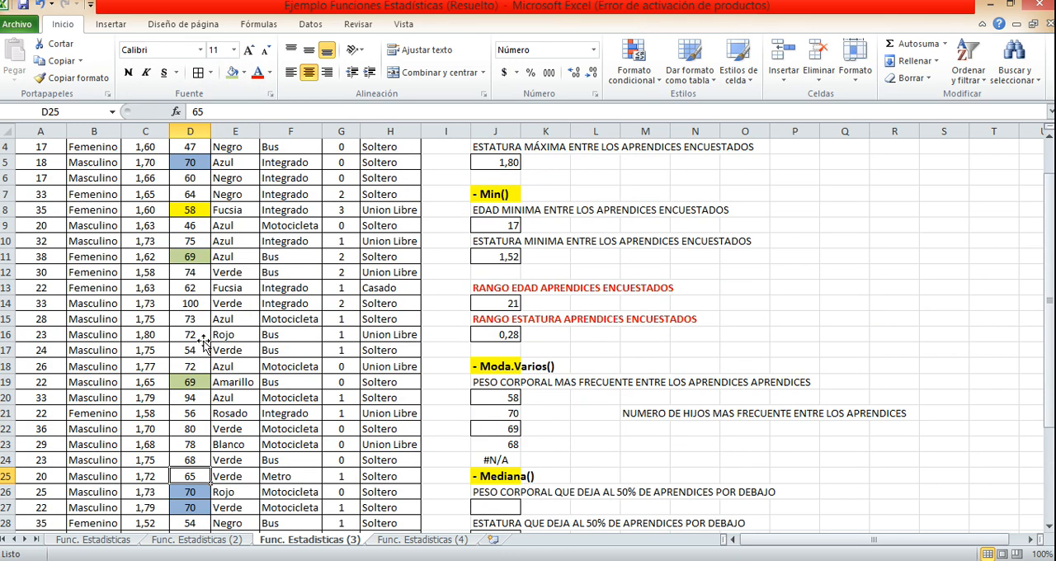
scroll(204, 342, up, 1)
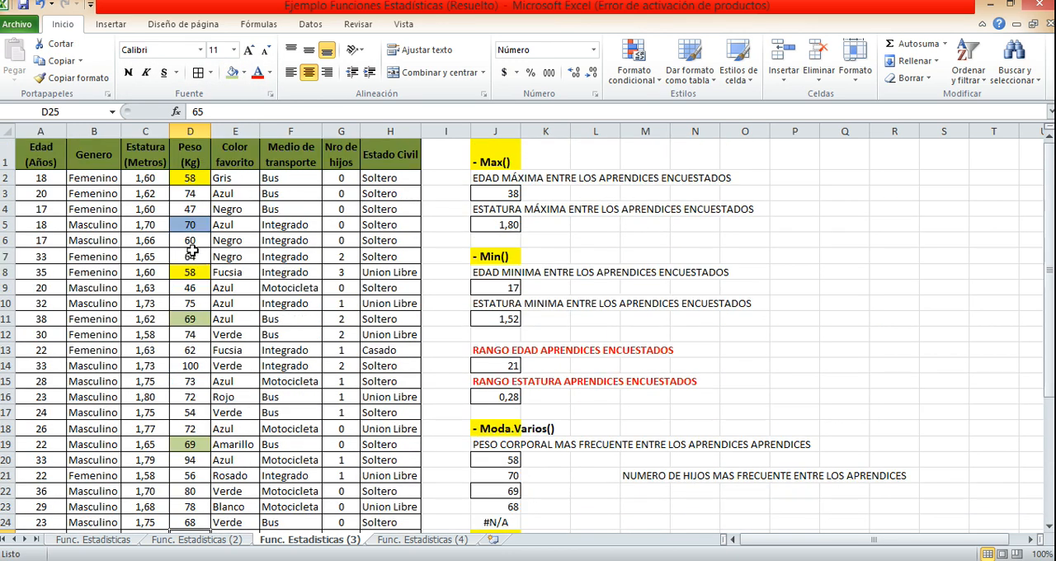
scroll(200, 317, down, 2)
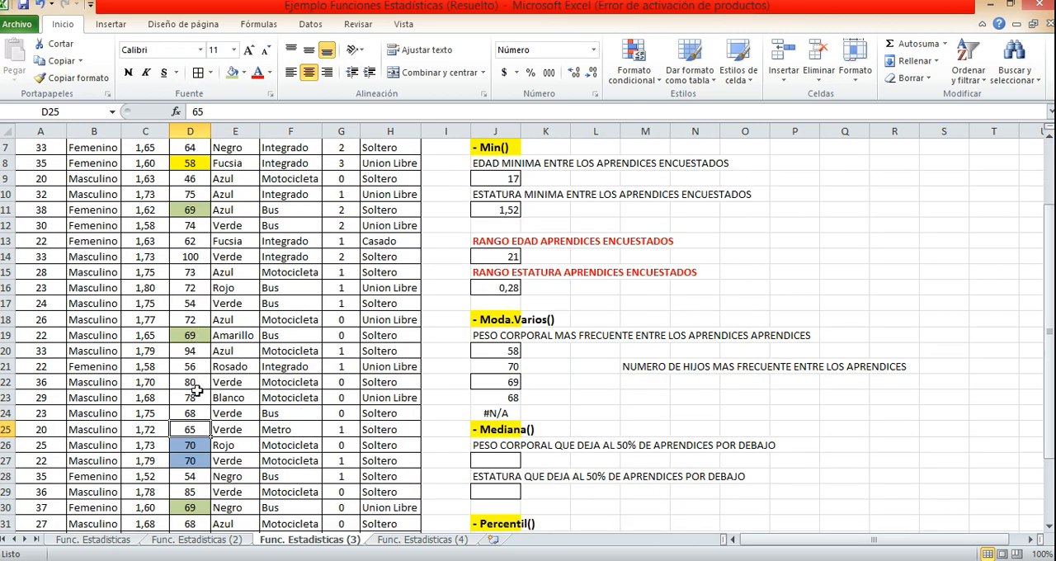
scroll(197, 387, down, 1)
click(198, 363)
scroll(198, 363, down, 2)
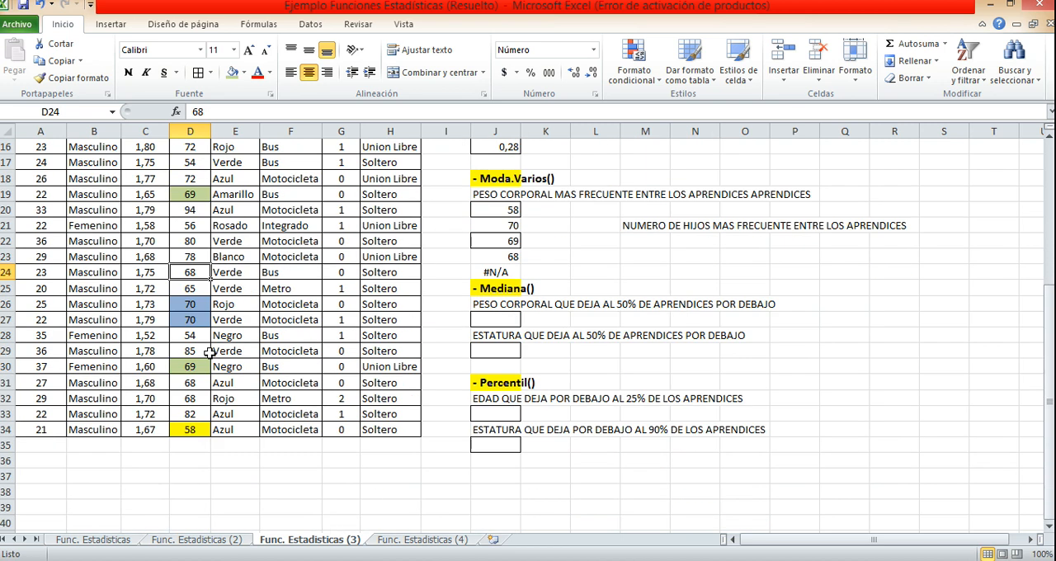
click(243, 72)
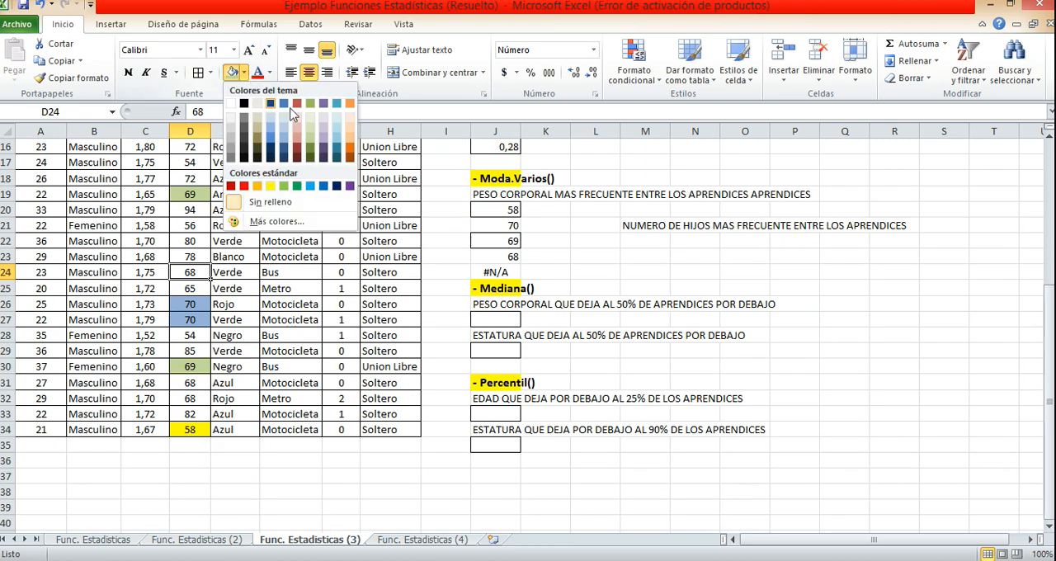
click(323, 140)
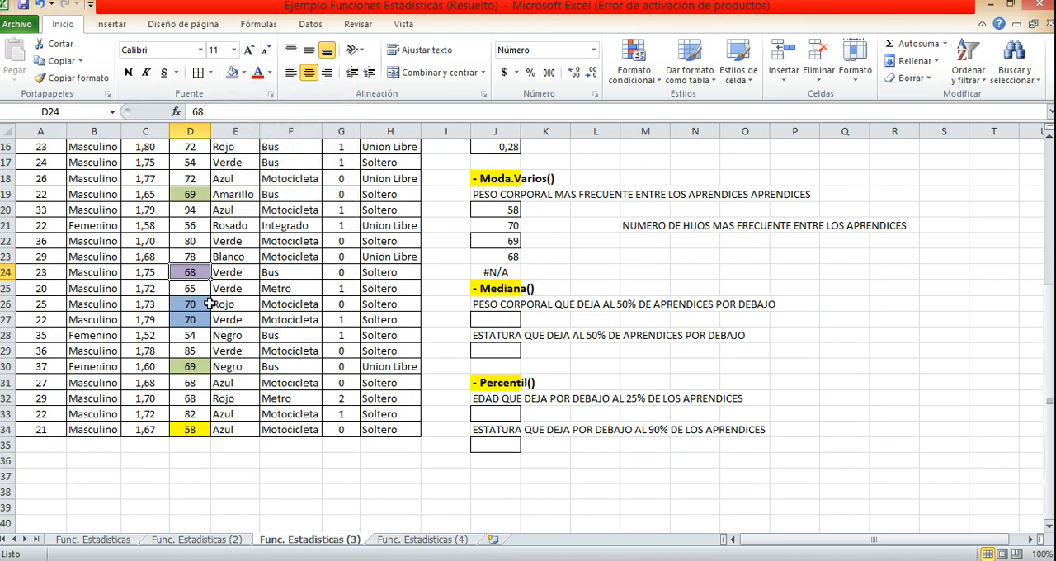
click(202, 383)
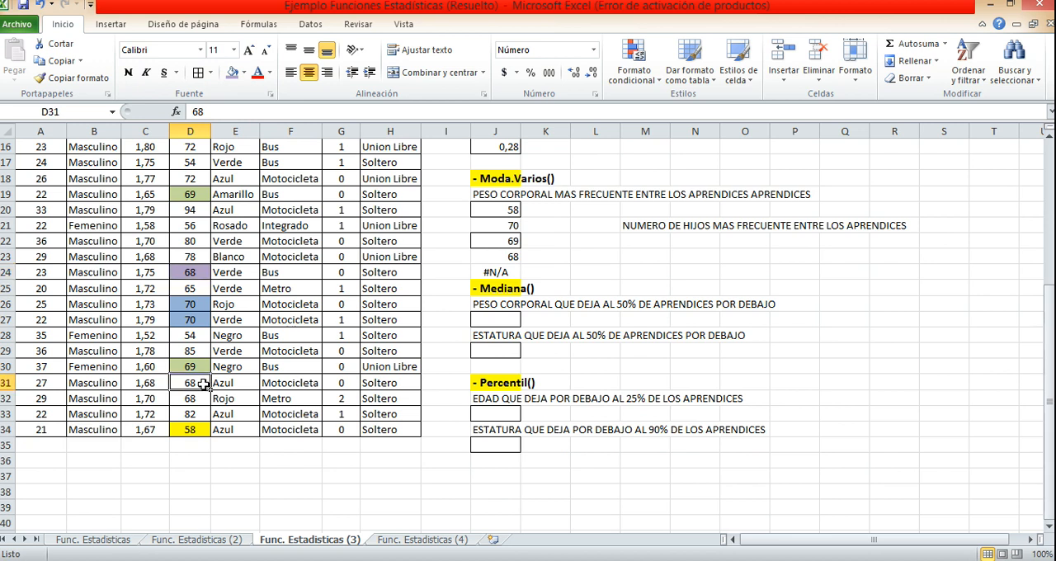
ctrl+click(199, 399)
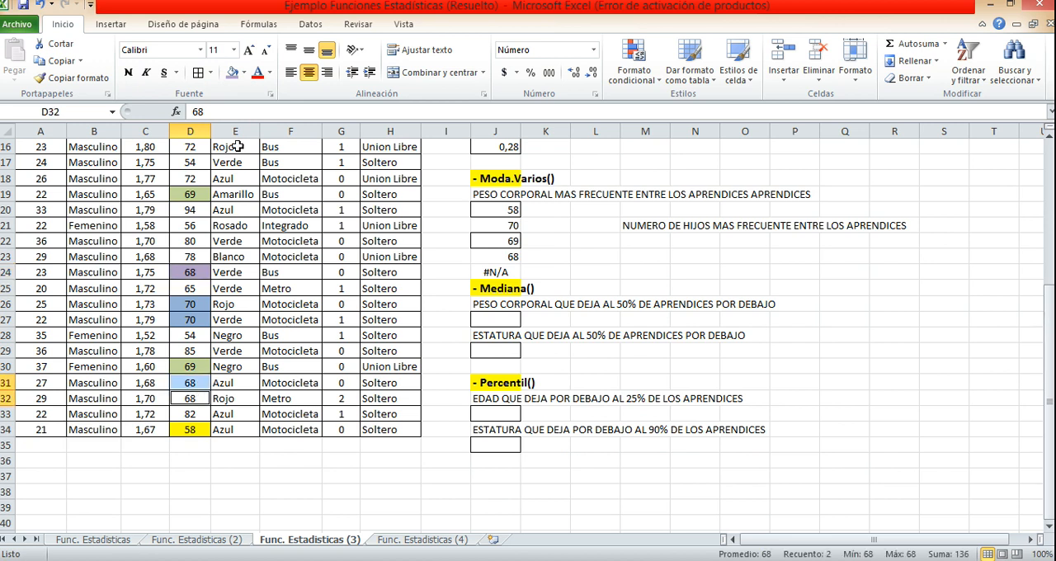
click(232, 73)
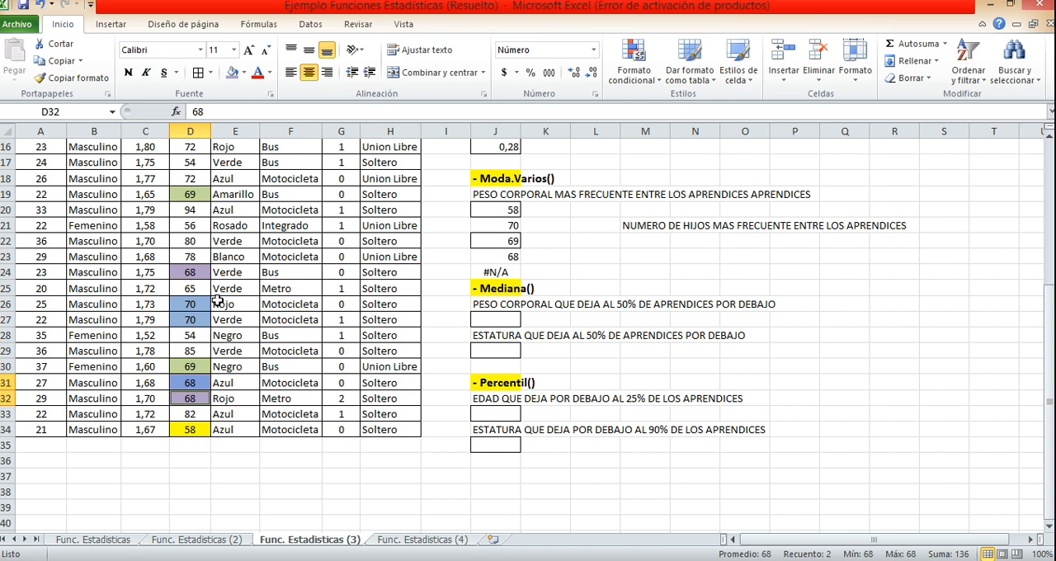
Move the NUMERO DE HIJOS MAS FRECUENTE label from M21 to O20.
scroll(199, 322, up, 4)
scroll(201, 235, up, 1)
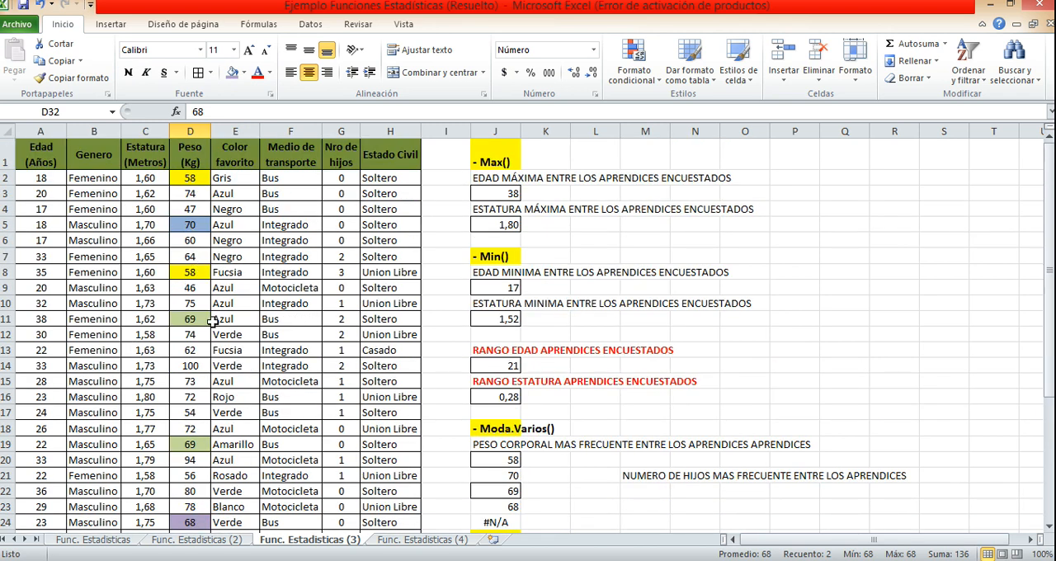
scroll(206, 326, down, 4)
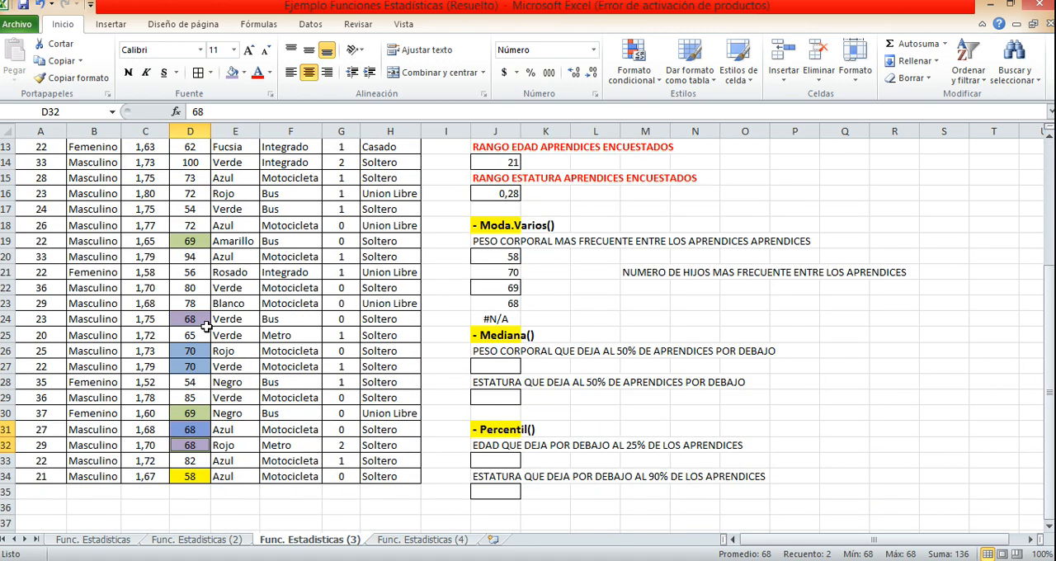
click(640, 273)
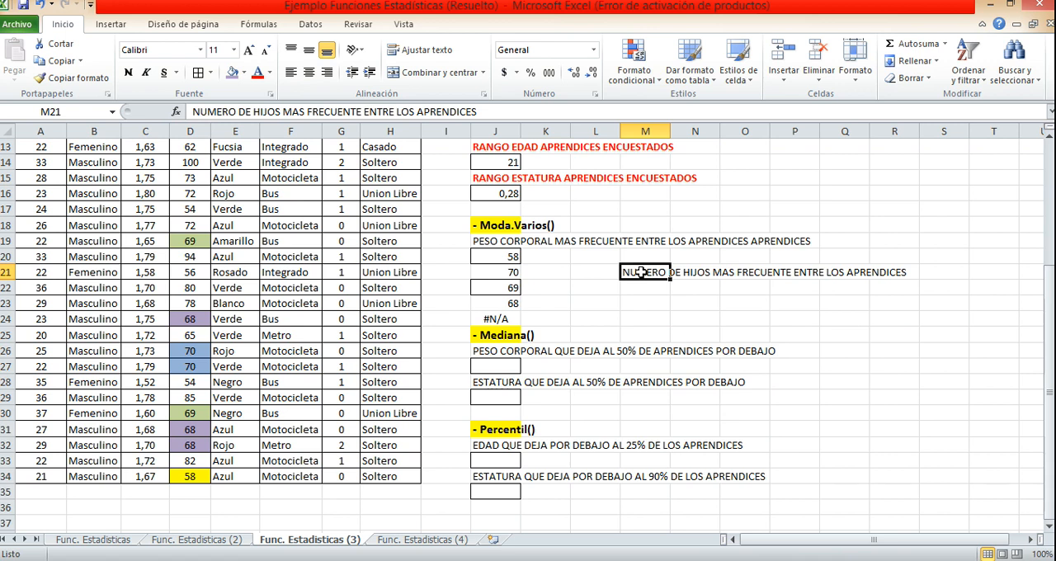
drag(649, 278, 757, 266)
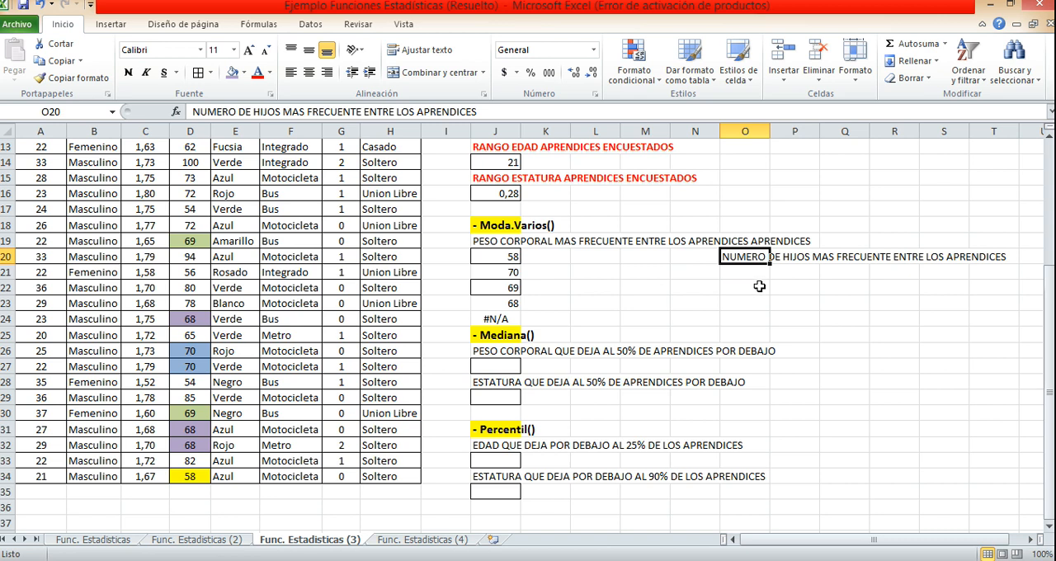
Calculate the most frequent number of children in O21 with MODA.VARIOS over the Nro de hijos range G2:G34.
click(761, 272)
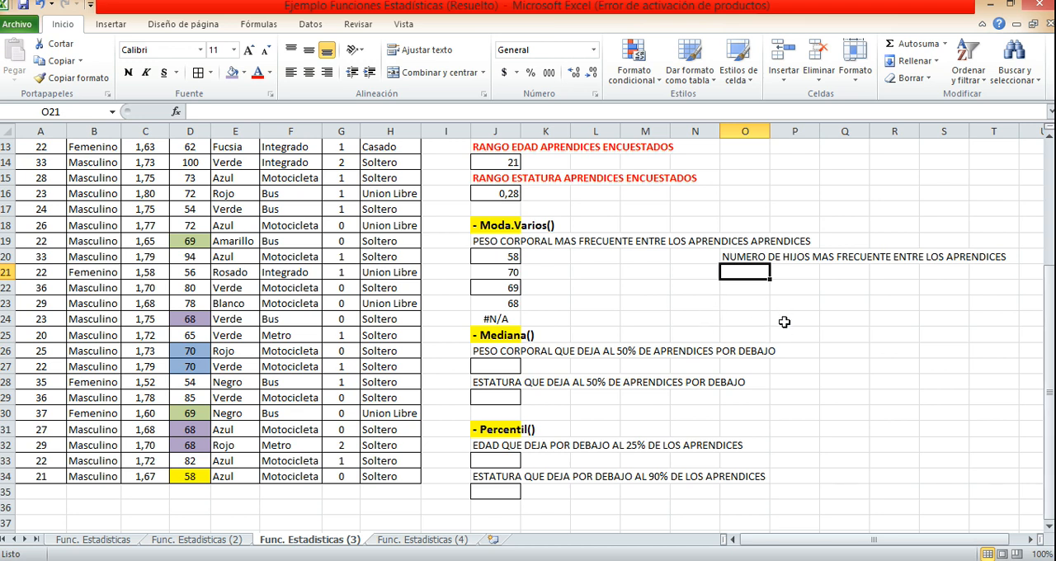
text(=)
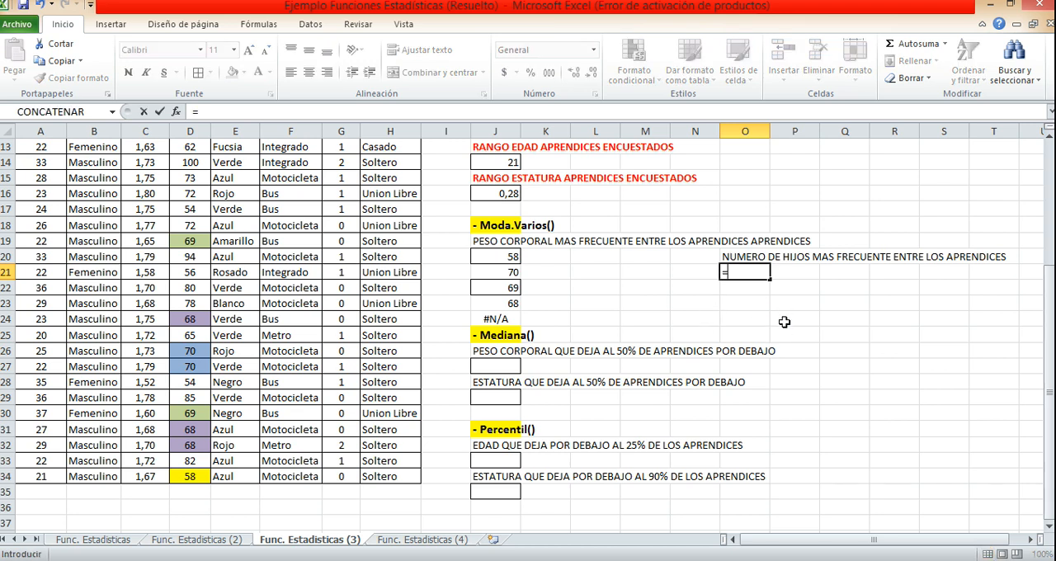
text(MOD)
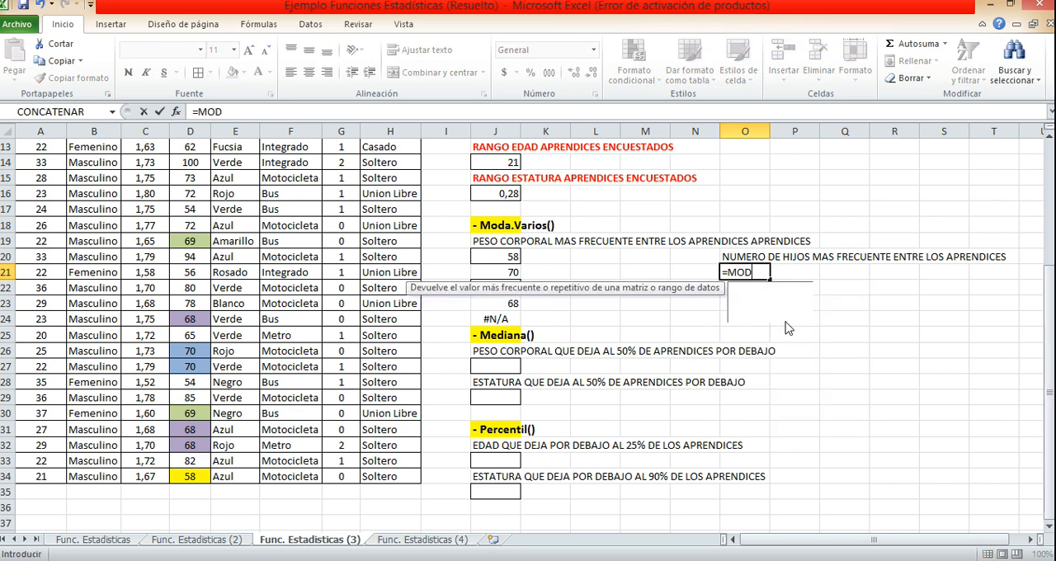
text(A.)
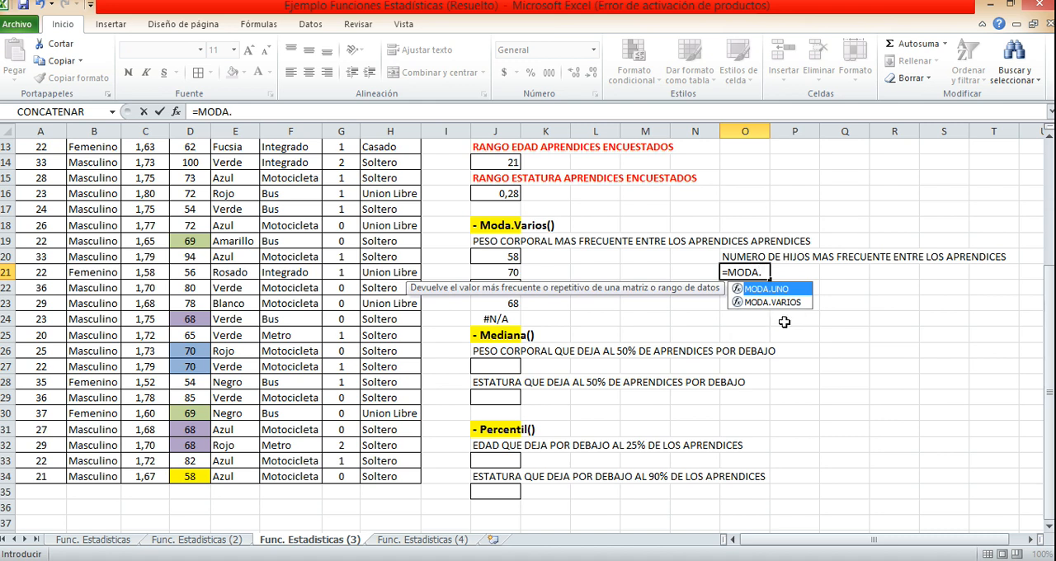
double_click(792, 303)
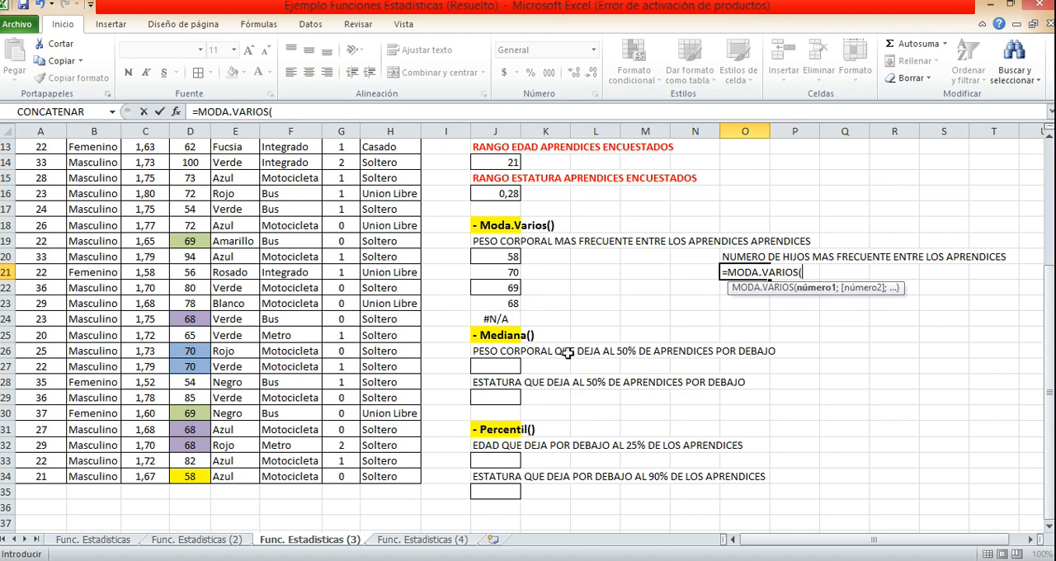
scroll(569, 348, up, 4)
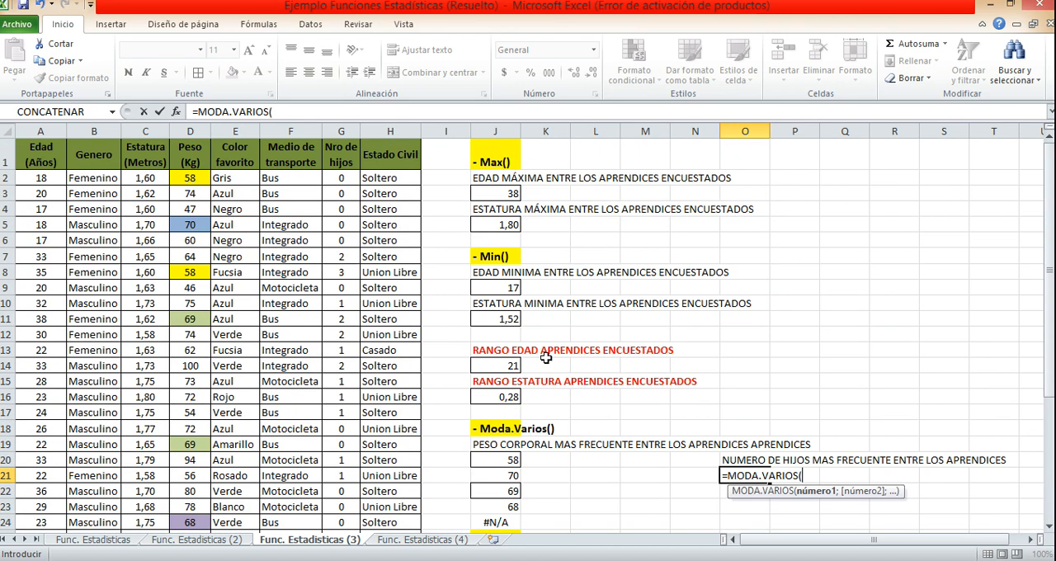
click(338, 177)
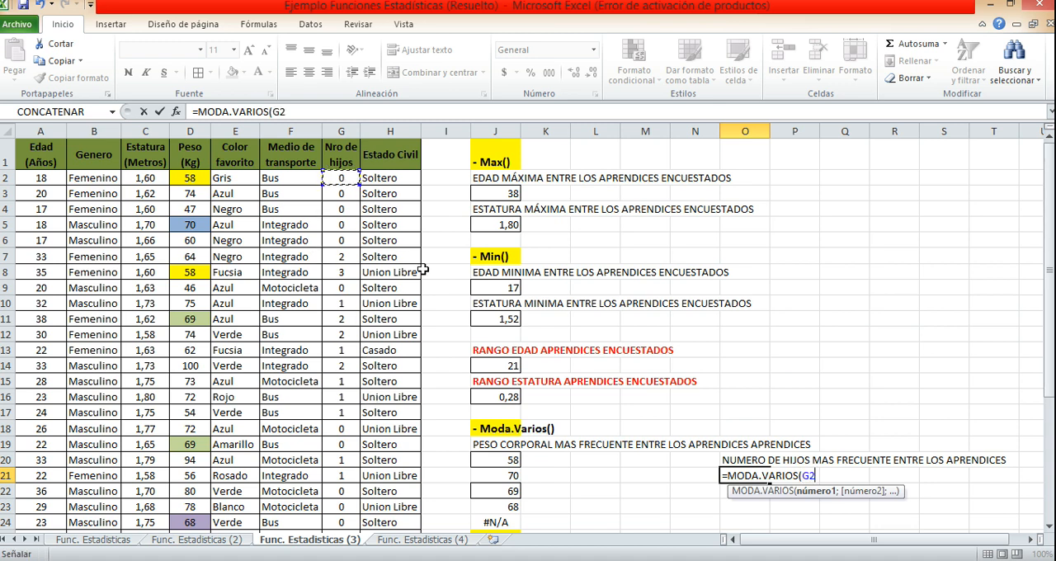
key(ctrl+shift+Down)
text())
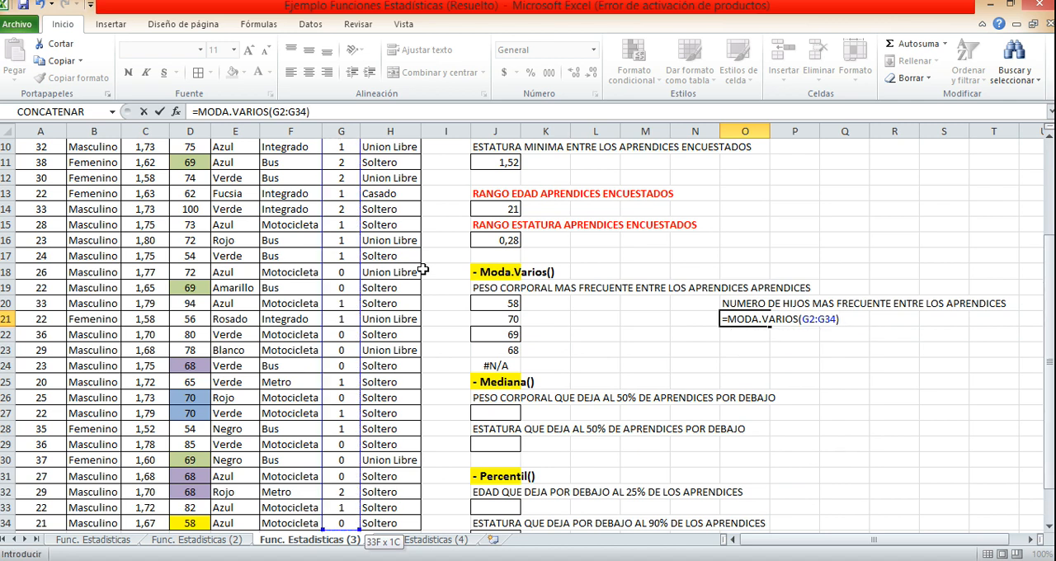
key(Return)
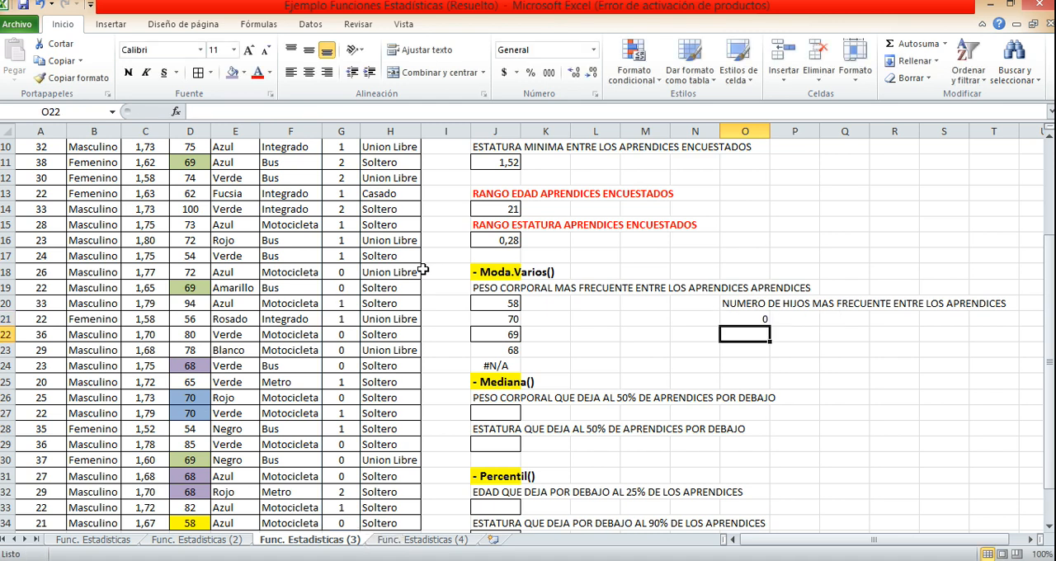
Re-enter the O21 MODA.VARIOS formula as an array formula across O21:O25.
click(757, 317)
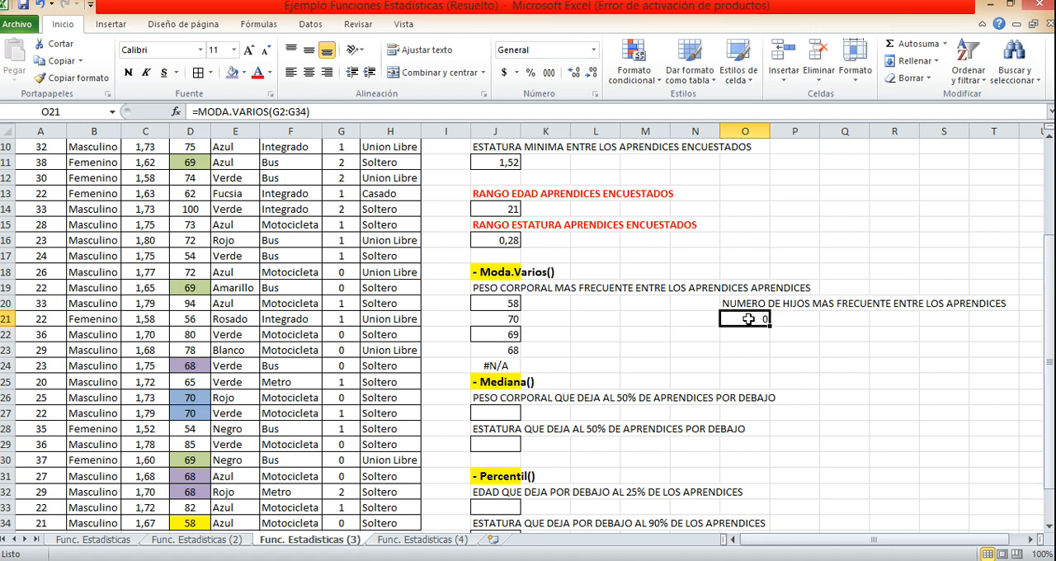
drag(748, 318, 752, 378)
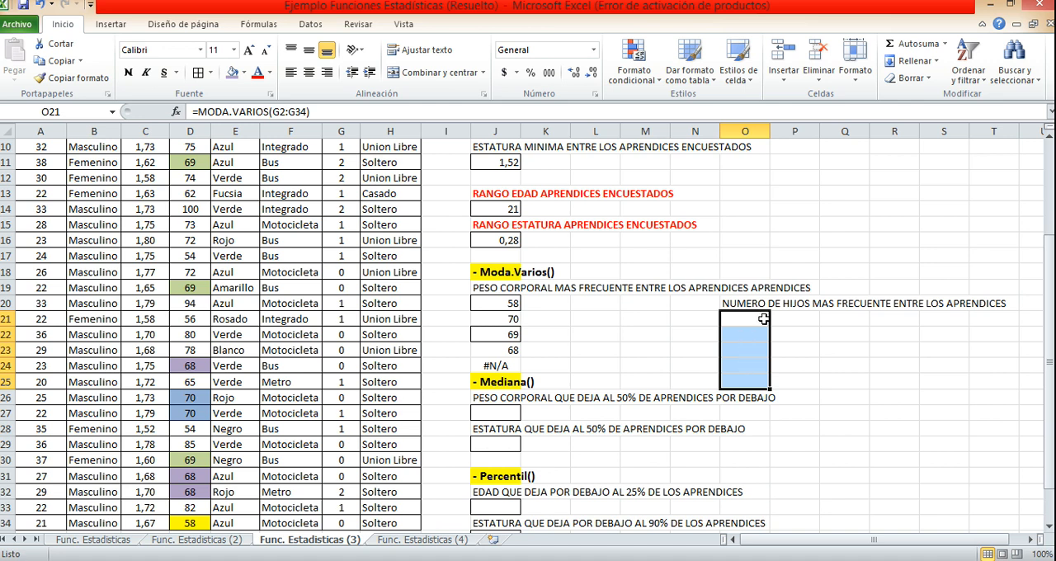
click(338, 107)
text())
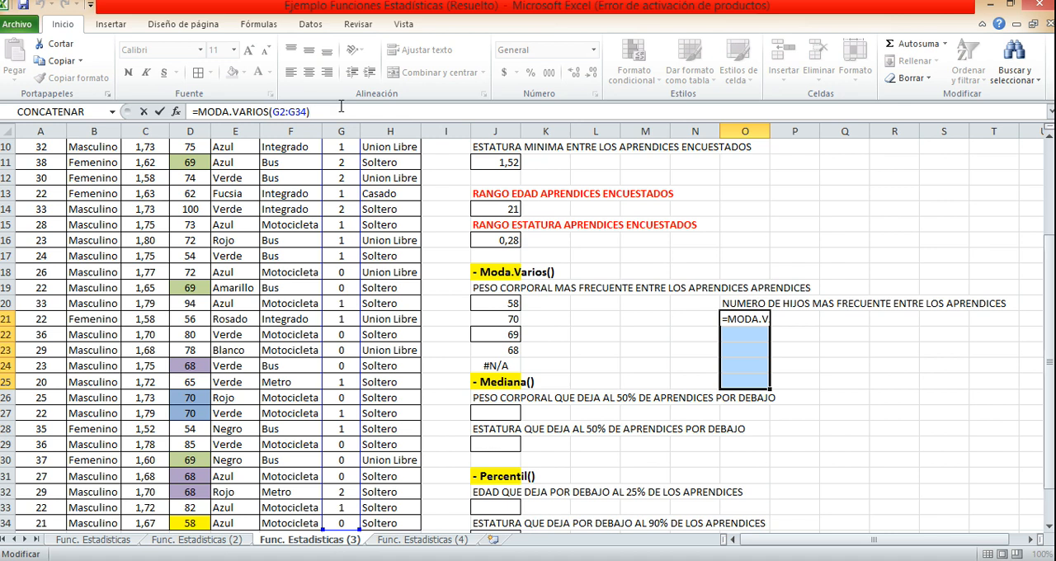
click(341, 107)
key(ctrl+shift+Return)
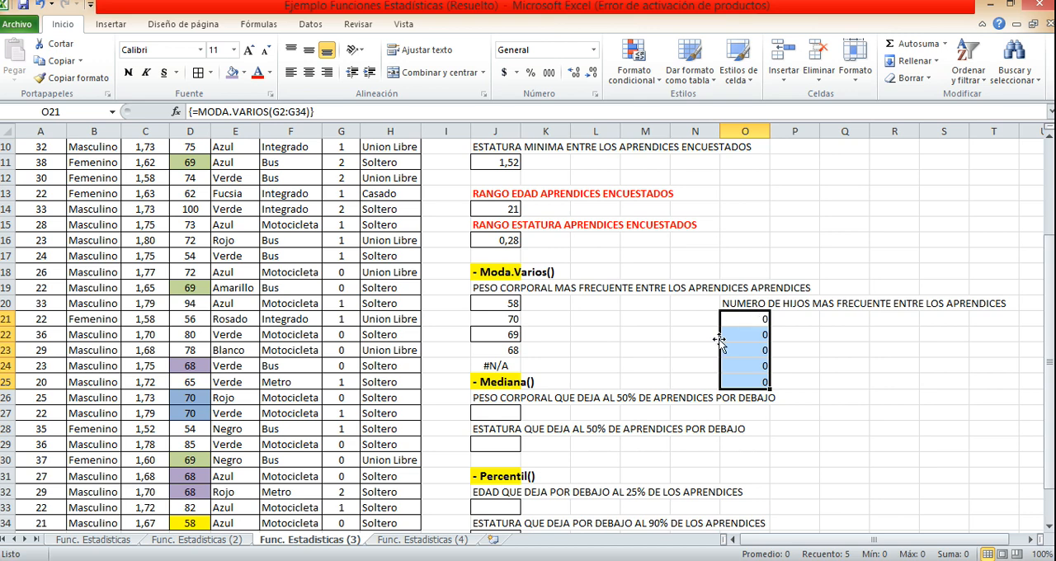
Add all cell borders to both mode result ranges, O21:O25 and J20:J24.
scroll(669, 344, up, 3)
scroll(388, 293, down, 3)
scroll(705, 375, down, 2)
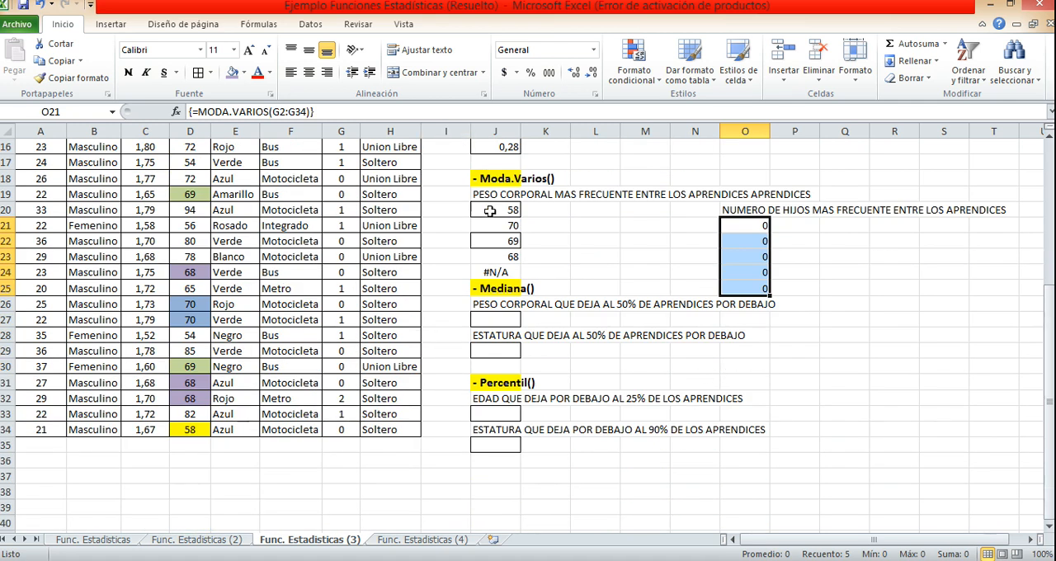
click(198, 72)
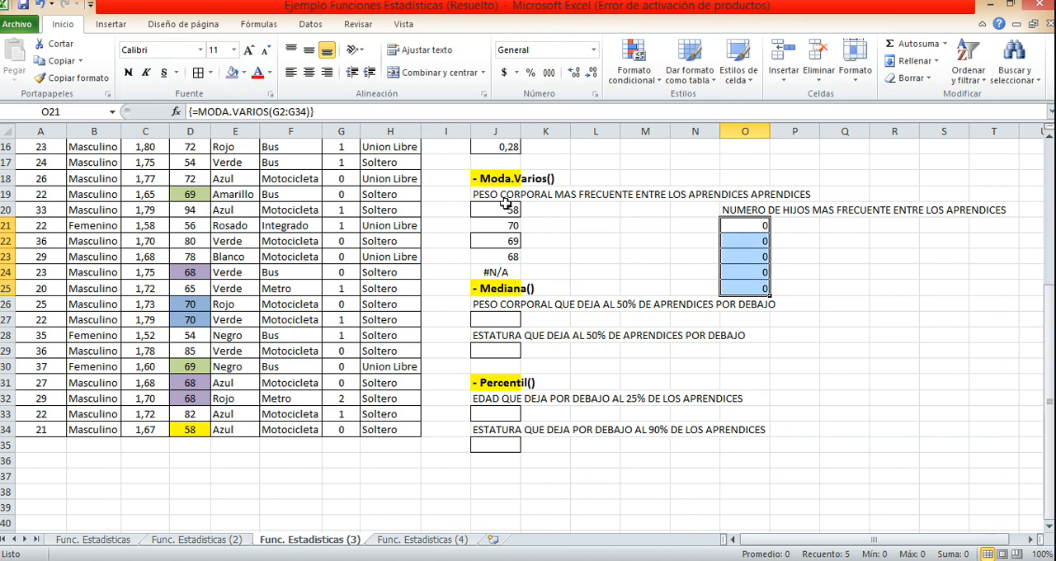
drag(506, 206, 493, 273)
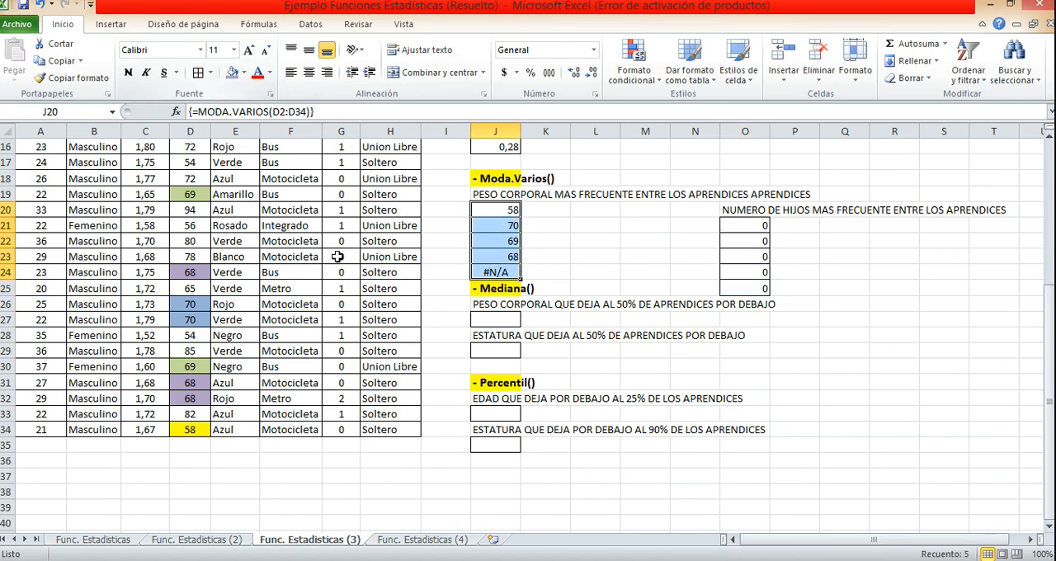
click(509, 211)
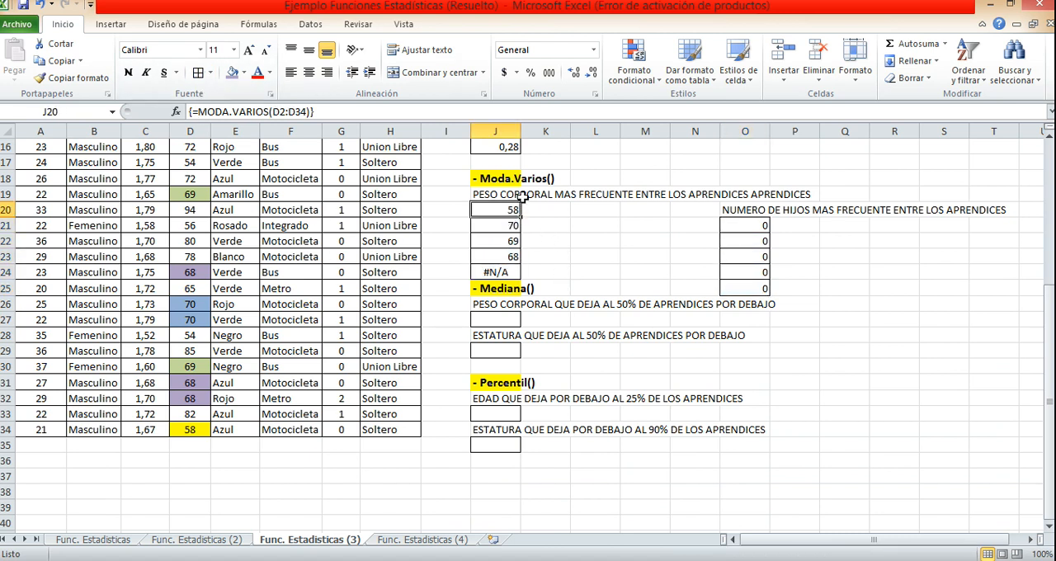
drag(510, 211, 513, 251)
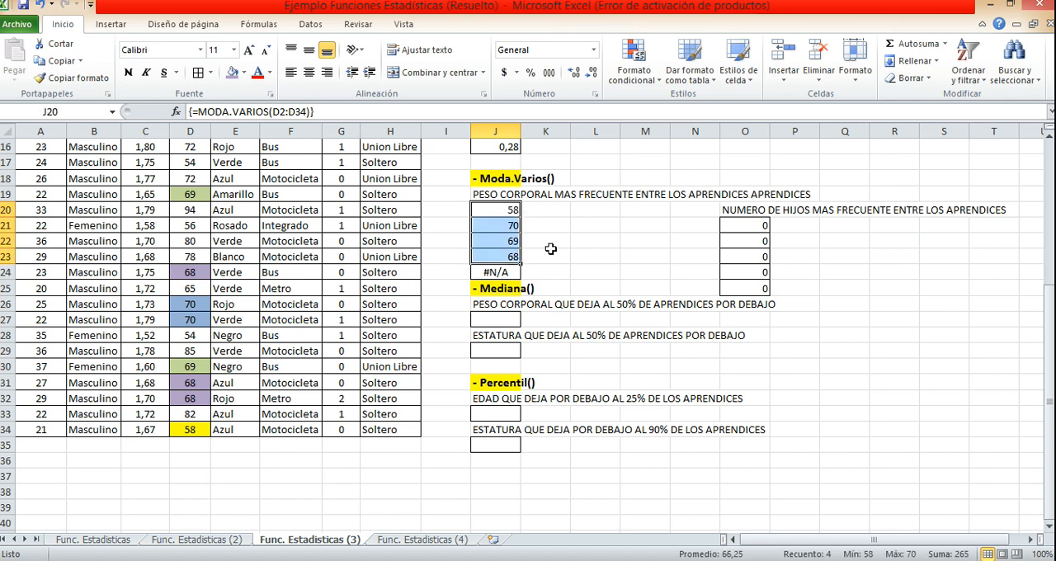
drag(755, 226, 756, 286)
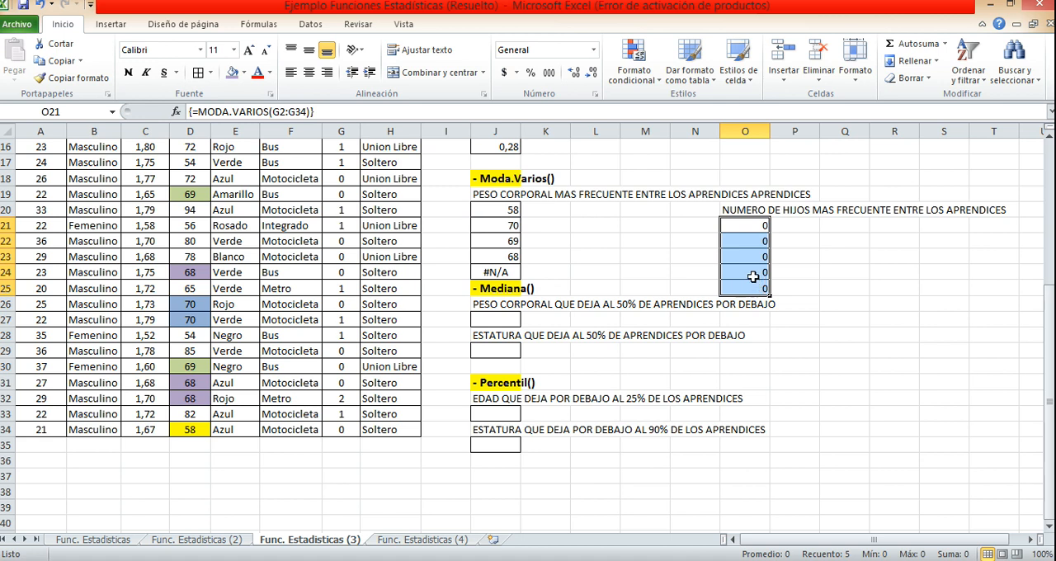
Calculate the median body weight in J27 with MEDIANA over the Peso range D2:D34.
scroll(683, 299, down, 2)
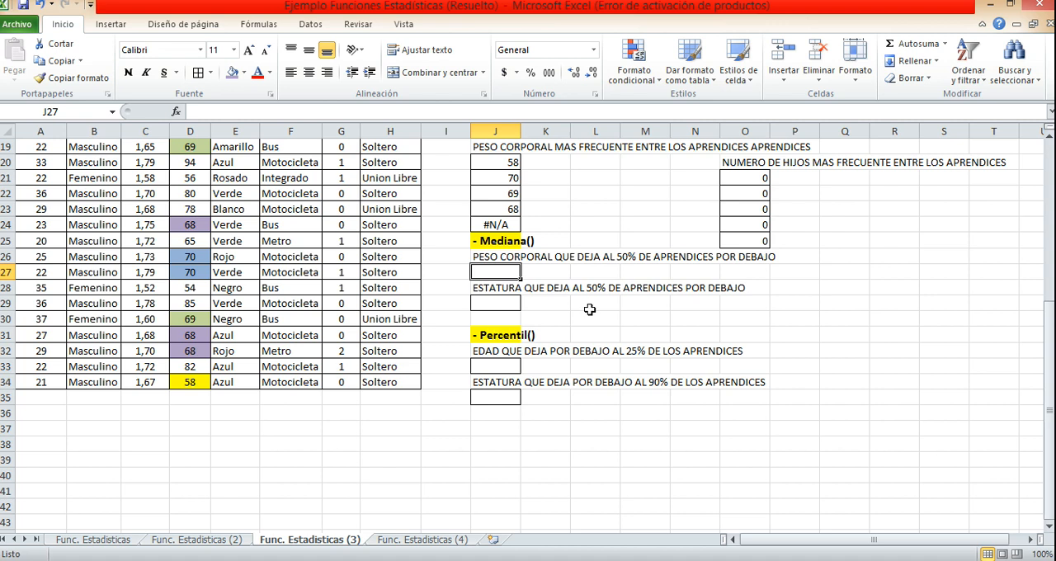
text(=)
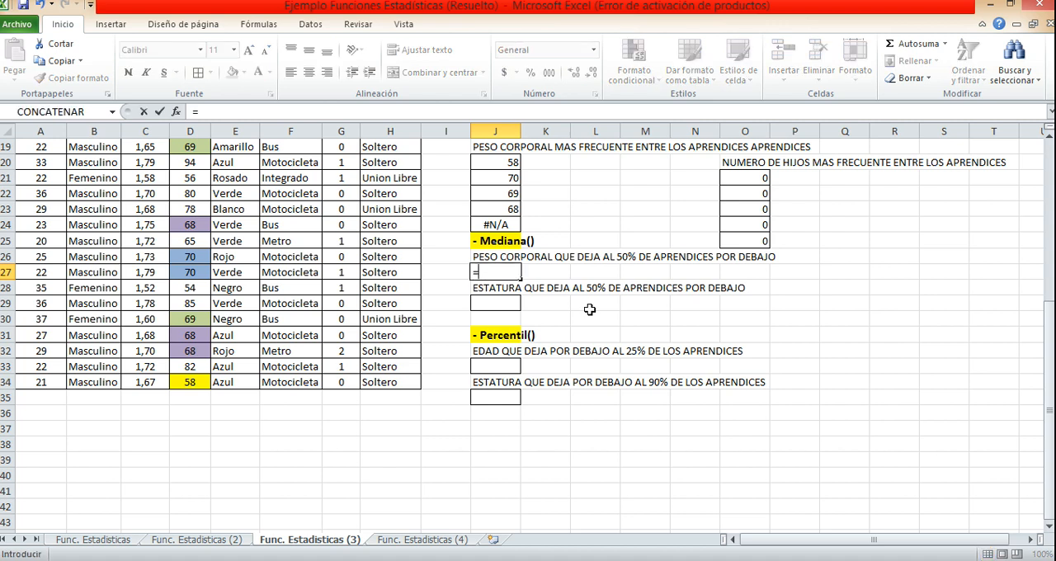
text(MED)
double_click(529, 326)
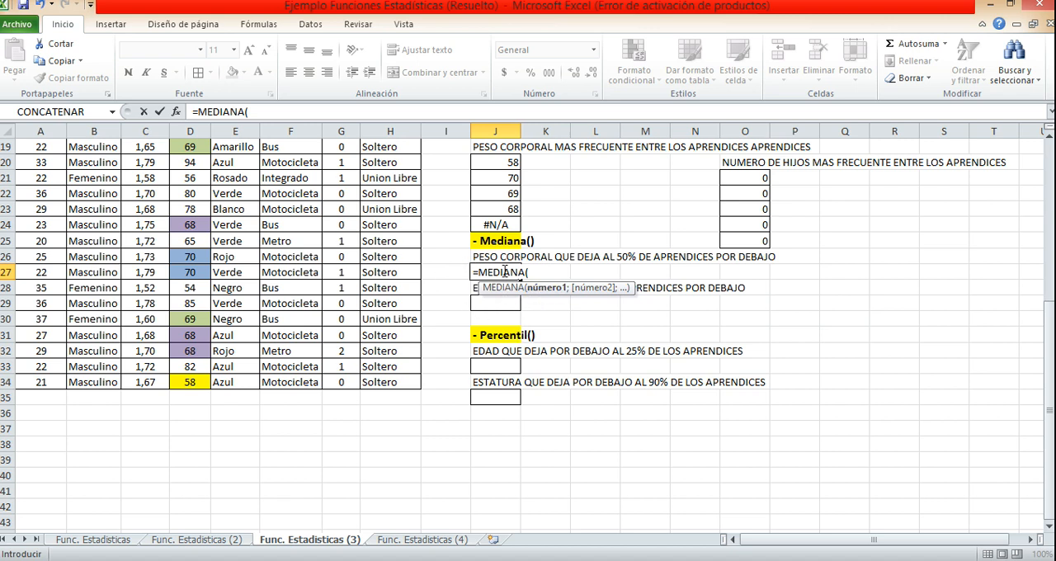
scroll(195, 314, up, 5)
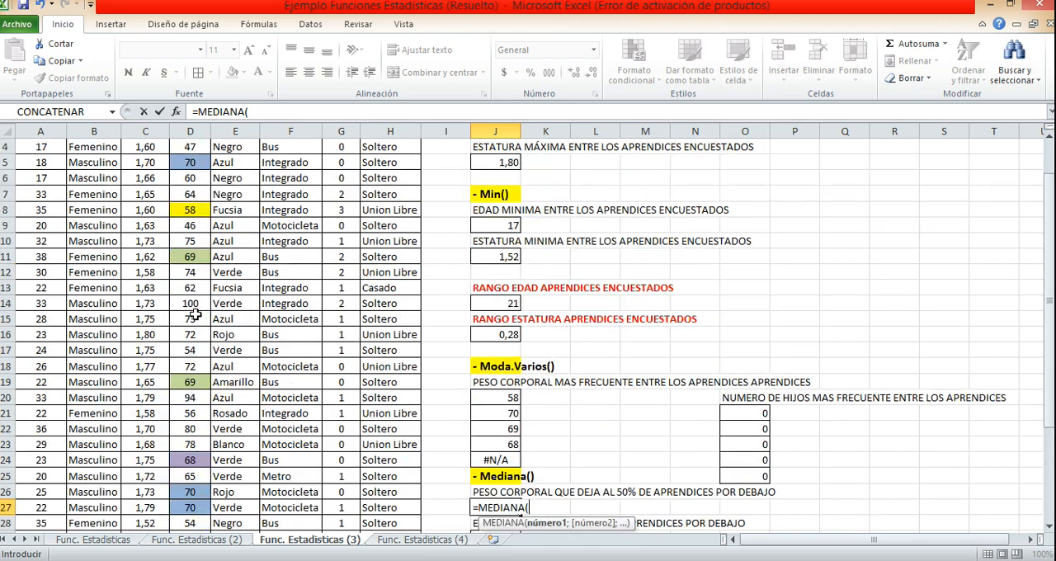
scroll(195, 314, up, 1)
click(192, 178)
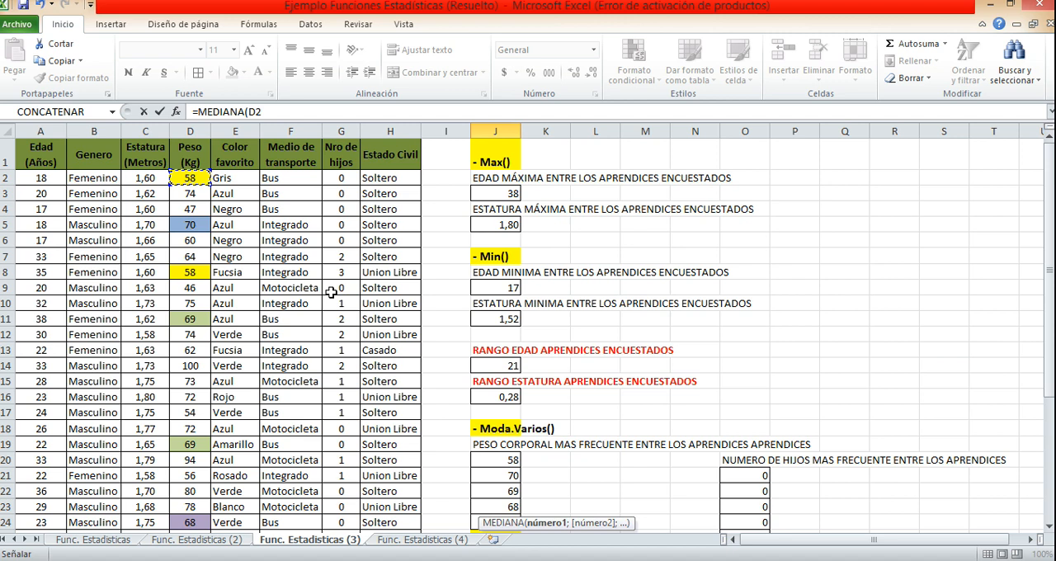
key(ctrl+shift+Down)
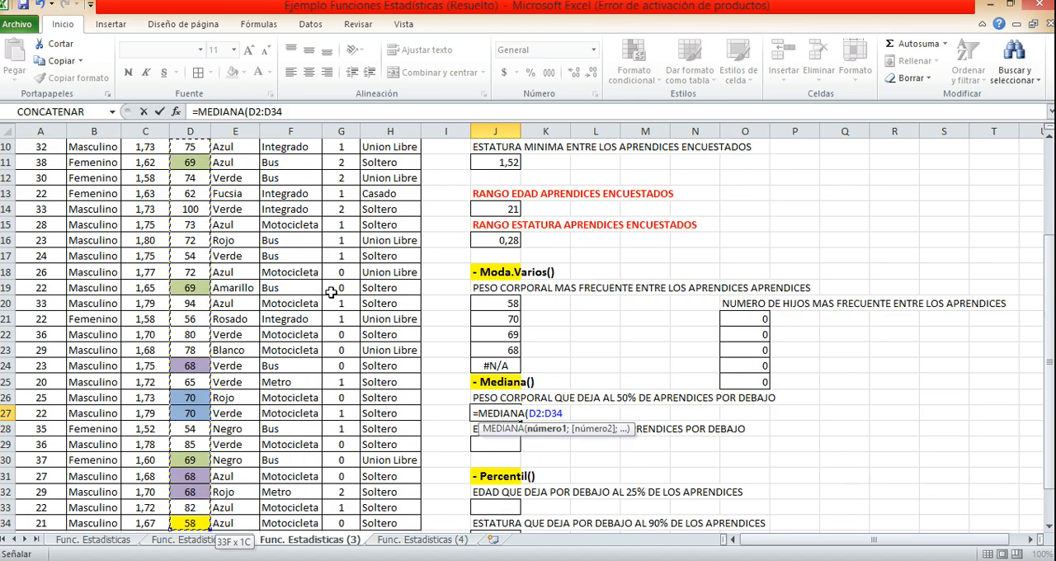
text())
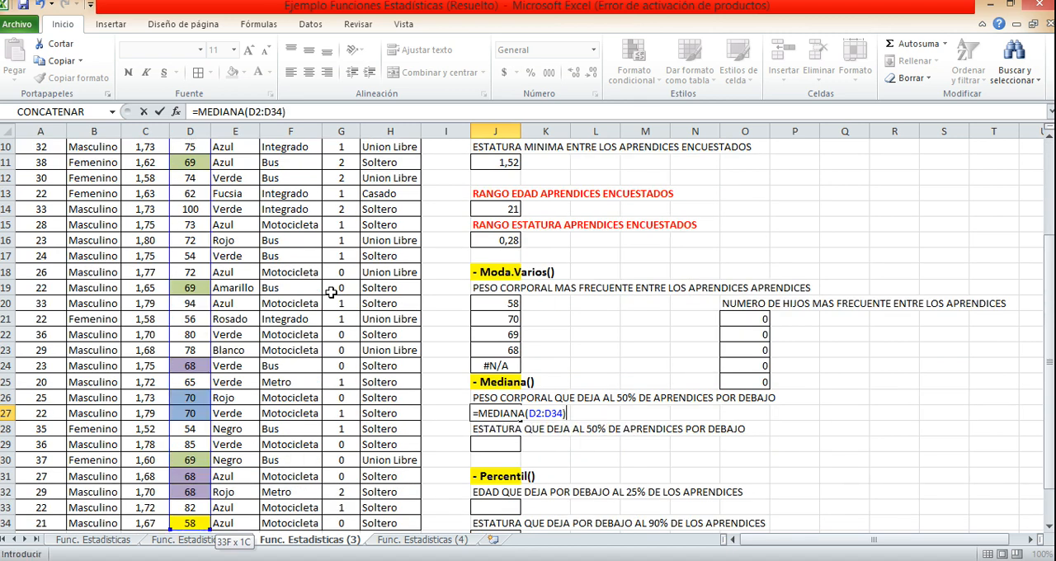
key(Return)
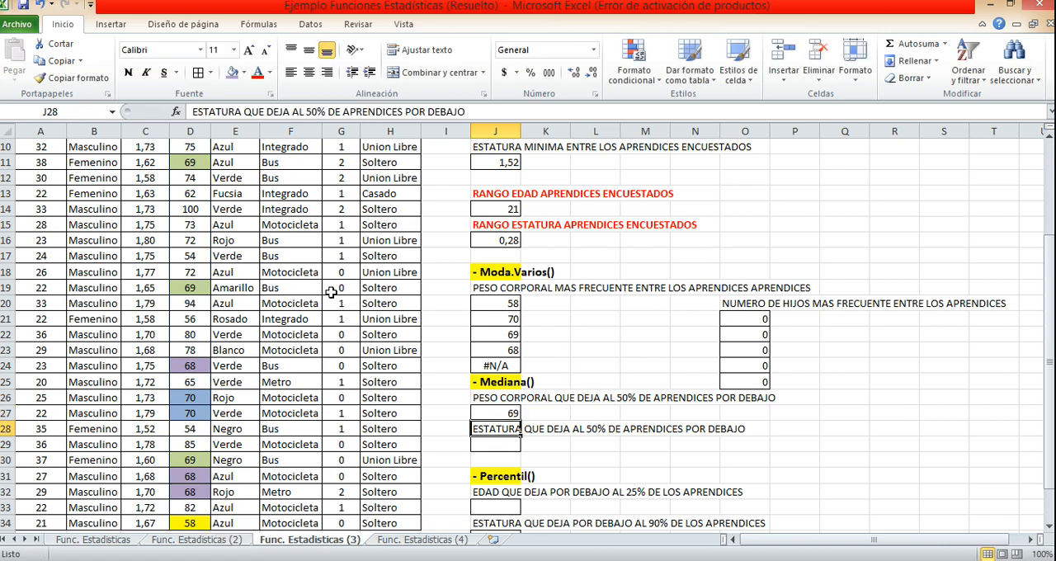
scroll(330, 292, down, 2)
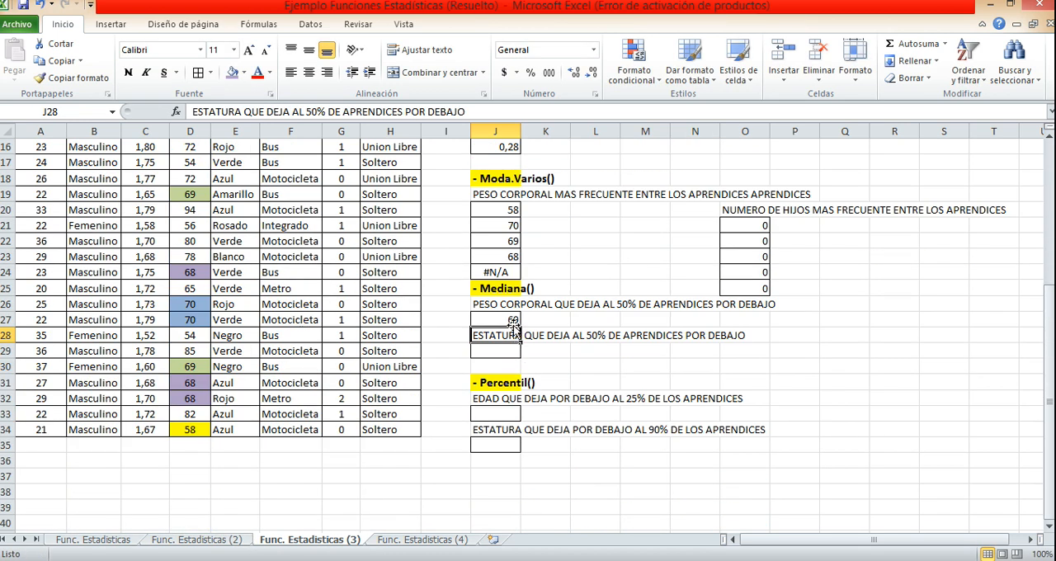
click(509, 320)
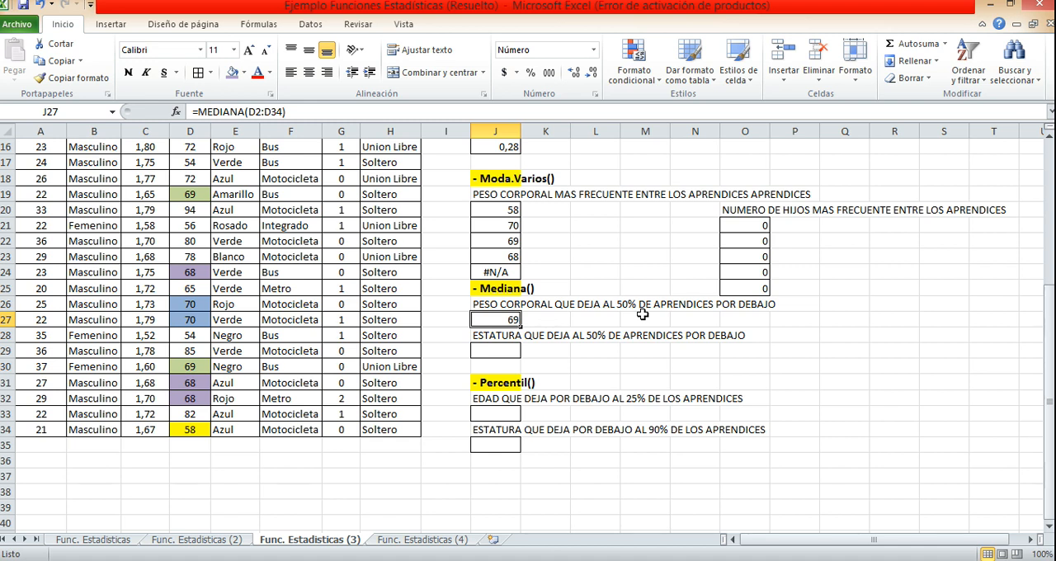
Calculate the median height in J29 with MEDIANA over the Estatura range C2:C34.
click(514, 350)
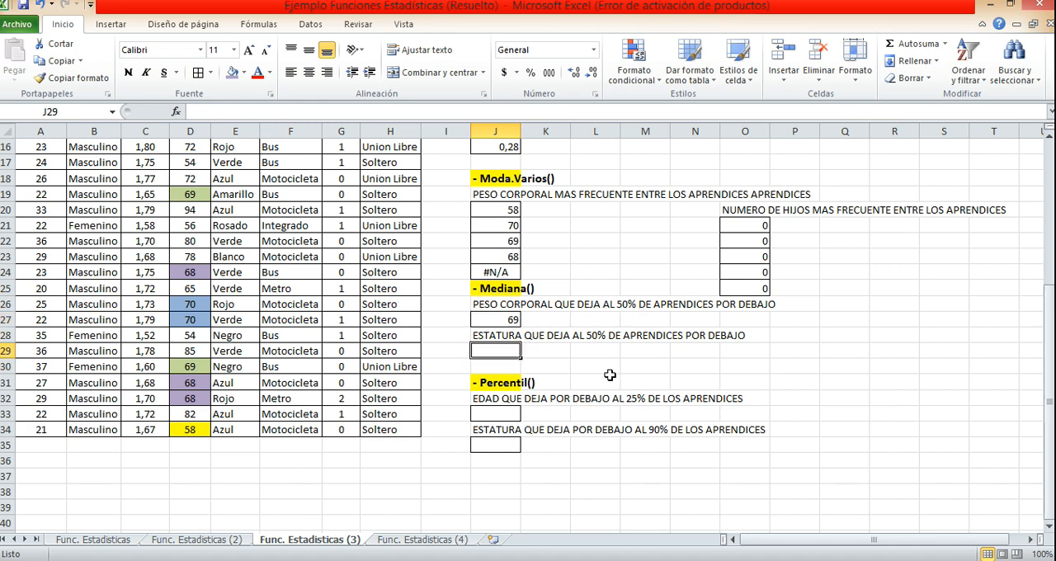
text(=)
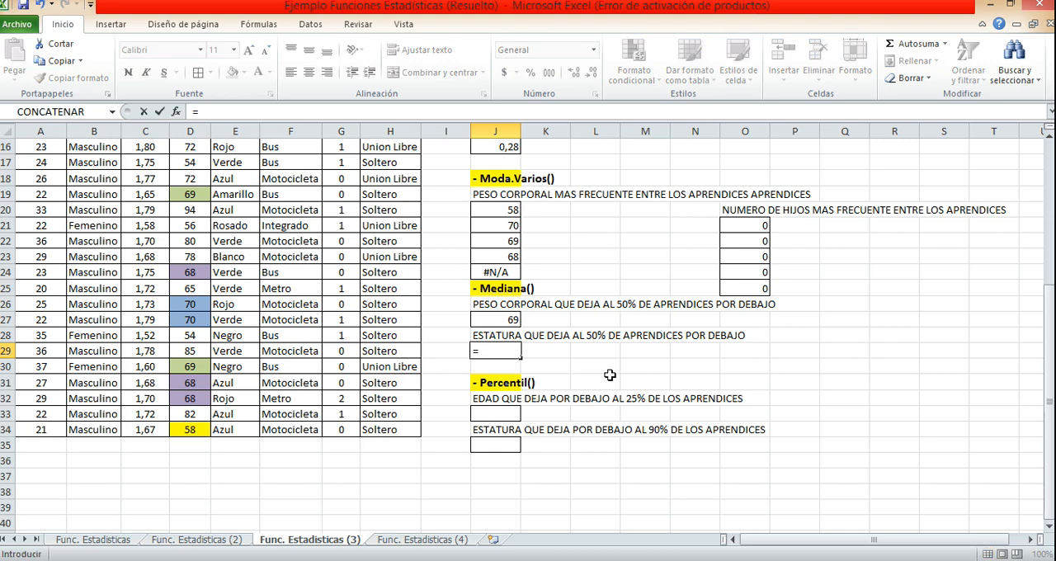
text(MED)
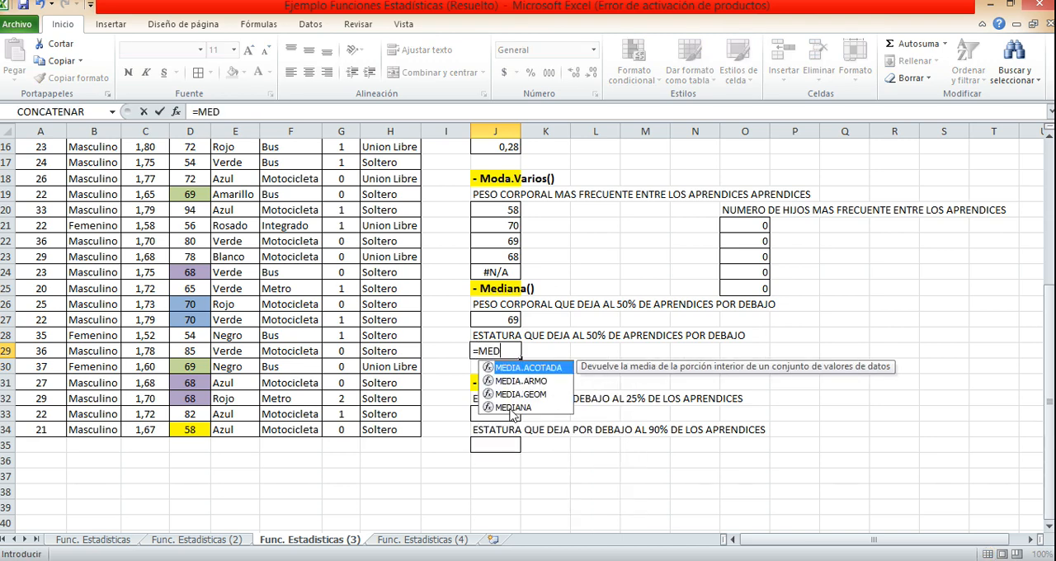
double_click(513, 408)
scroll(384, 397, up, 5)
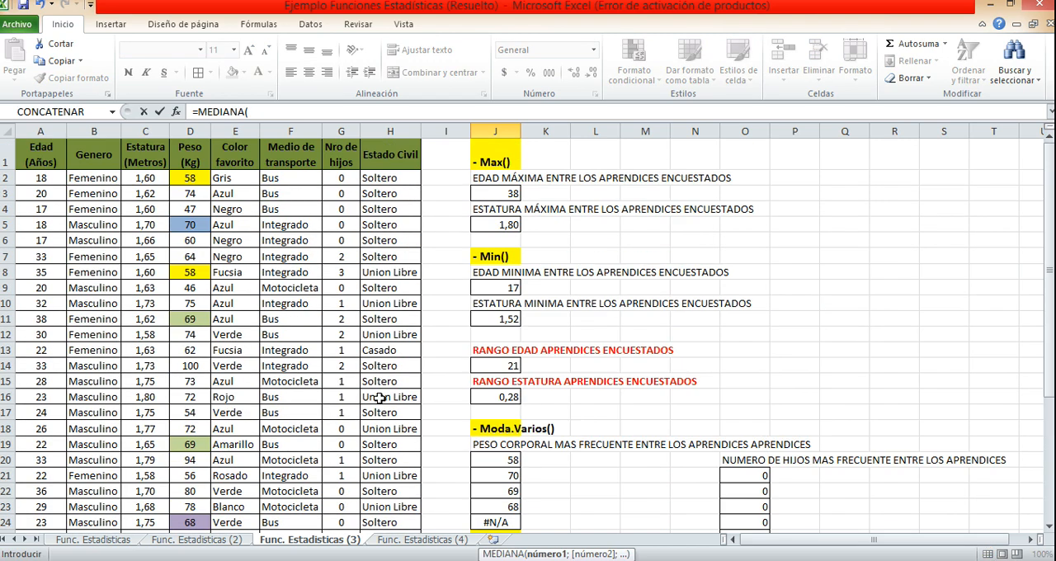
click(129, 178)
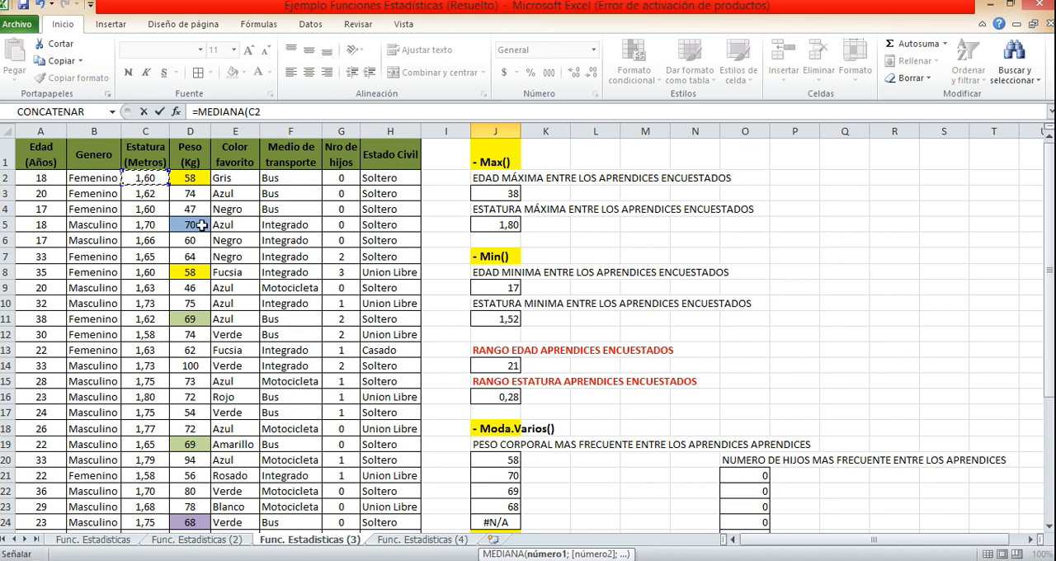
key(ctrl+shift+Down)
key(Return)
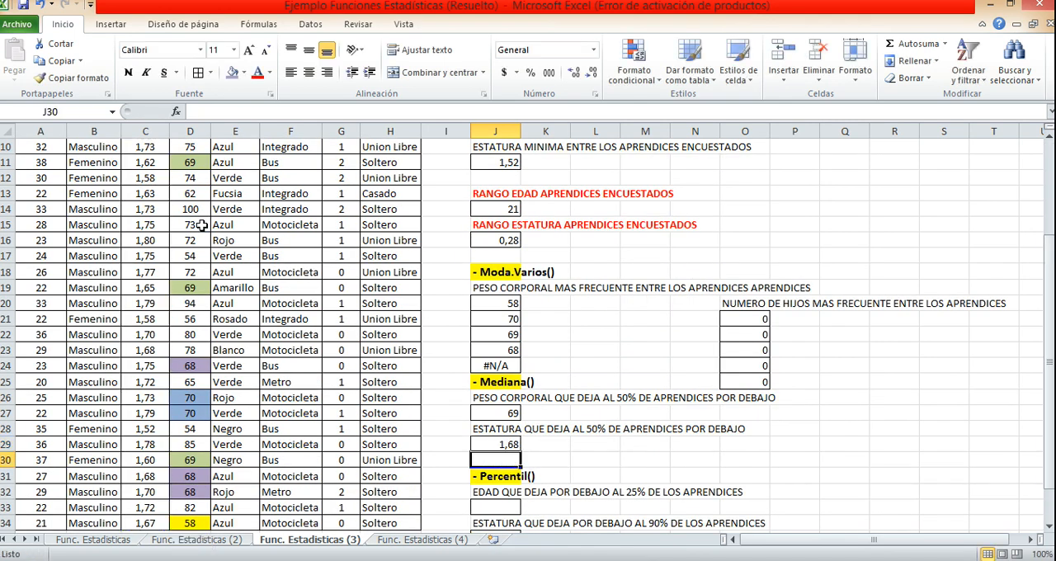
Calculate the age that leaves 25% of apprentices below it in J33 with PERCENTIL over the Edad range A2:A34 and 25%.
scroll(201, 225, down, 2)
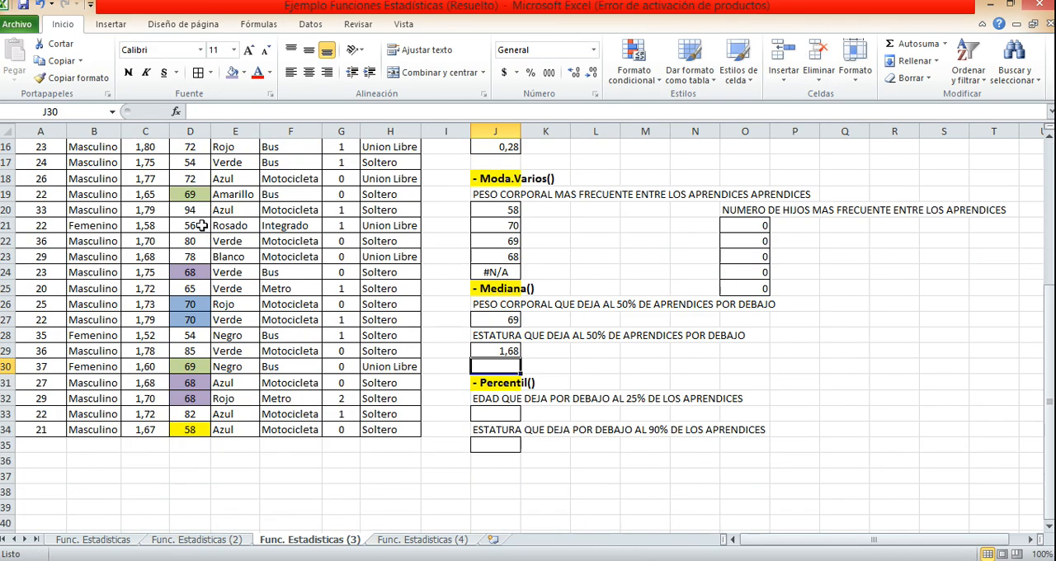
click(497, 350)
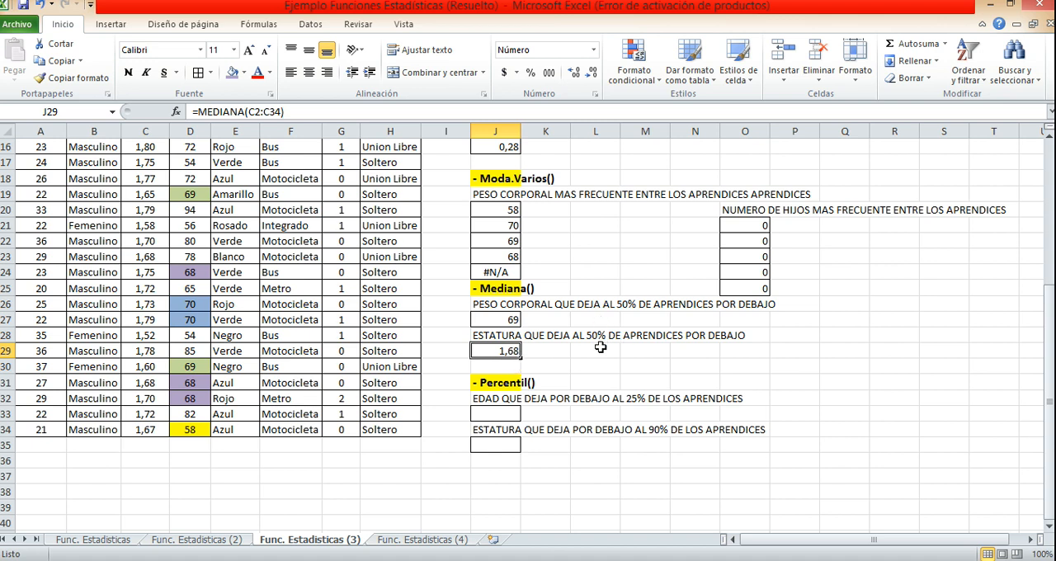
scroll(601, 347, down, 2)
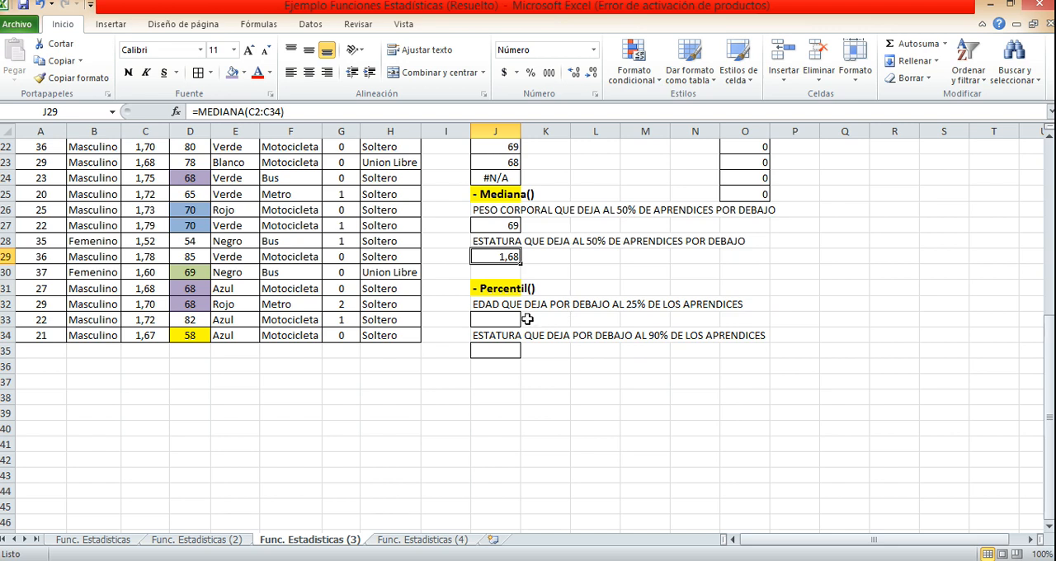
click(502, 318)
scroll(586, 369, up, 1)
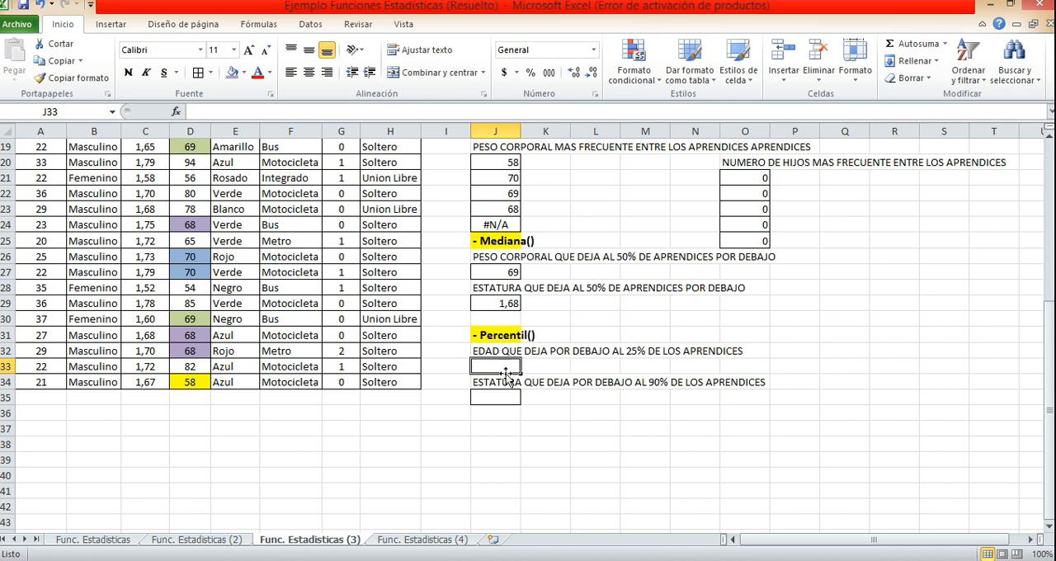
text(=)
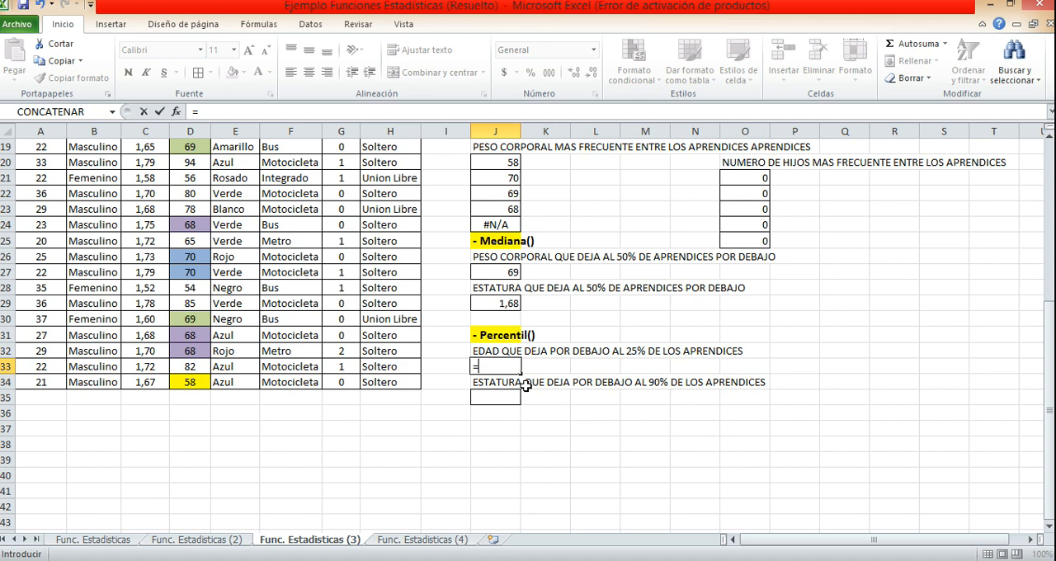
text(PERCE)
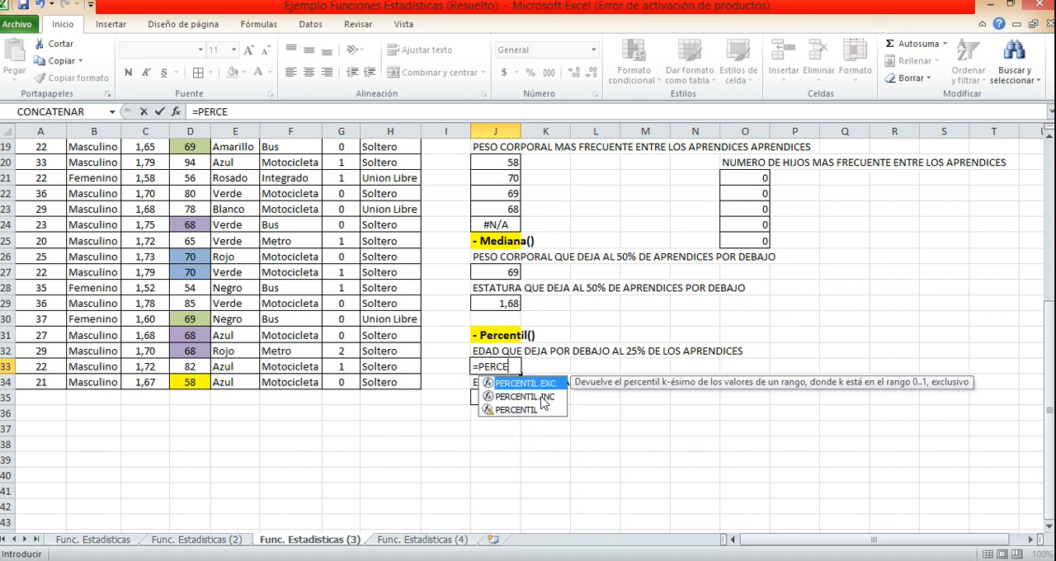
click(545, 411)
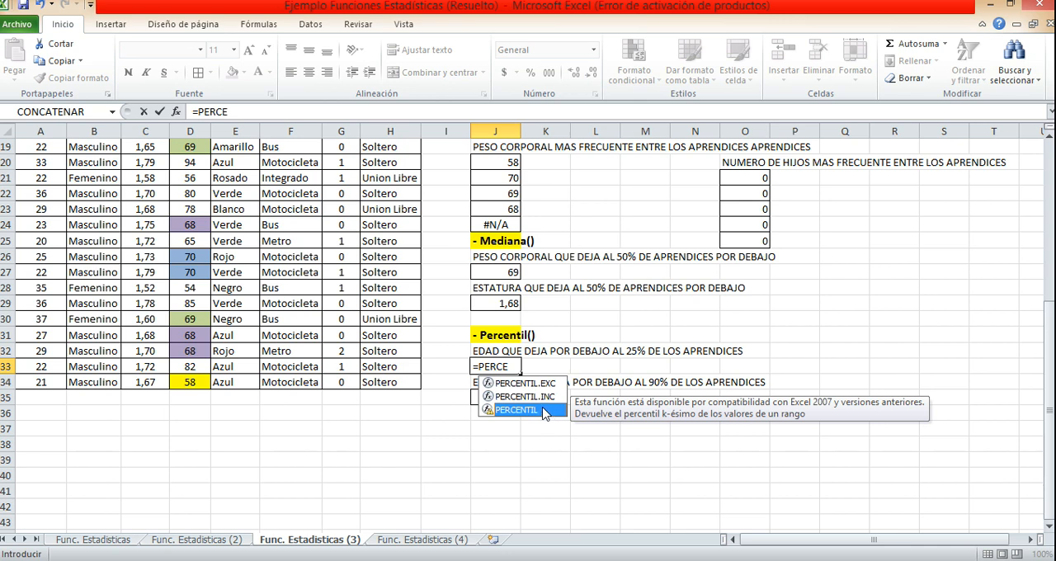
double_click(518, 409)
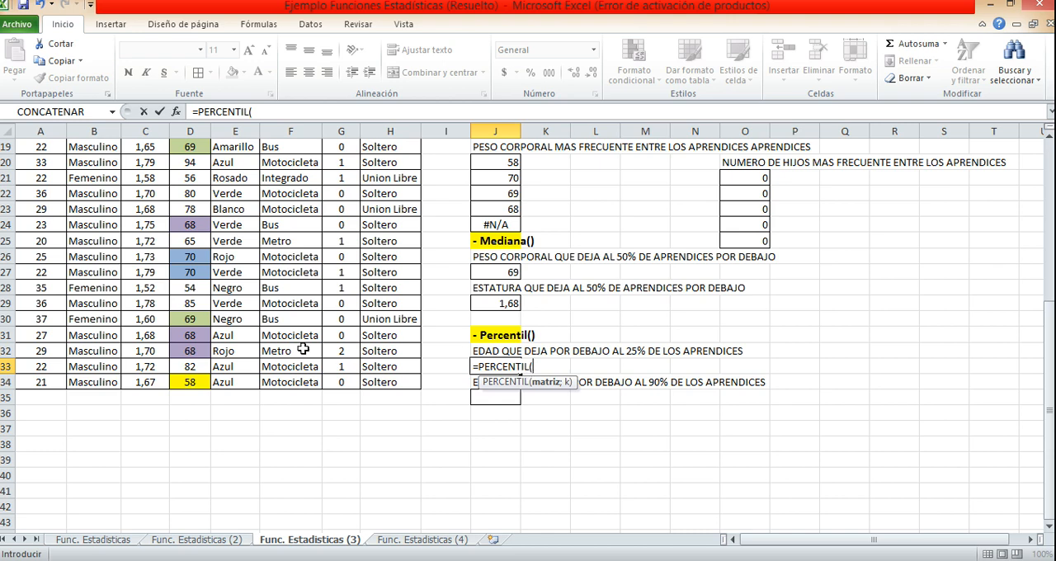
scroll(222, 337, up, 5)
scroll(222, 337, up, 1)
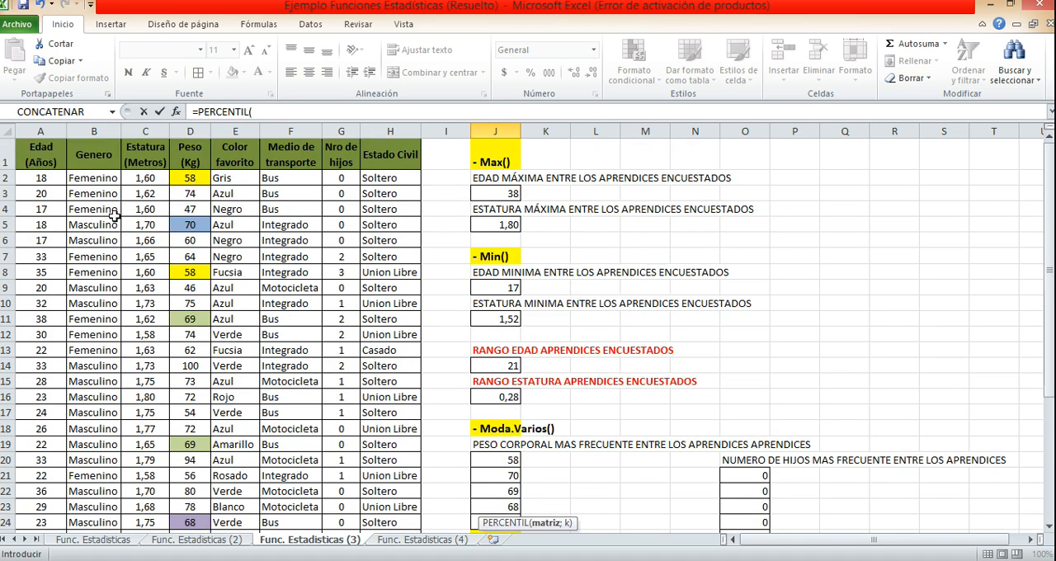
click(38, 175)
key(ctrl+shift+Down)
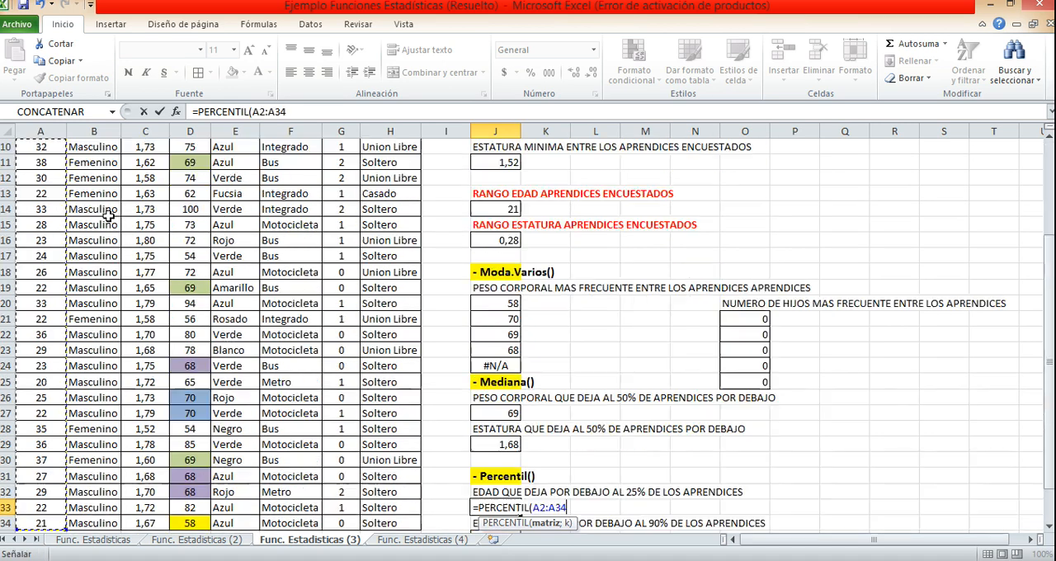
text(;)
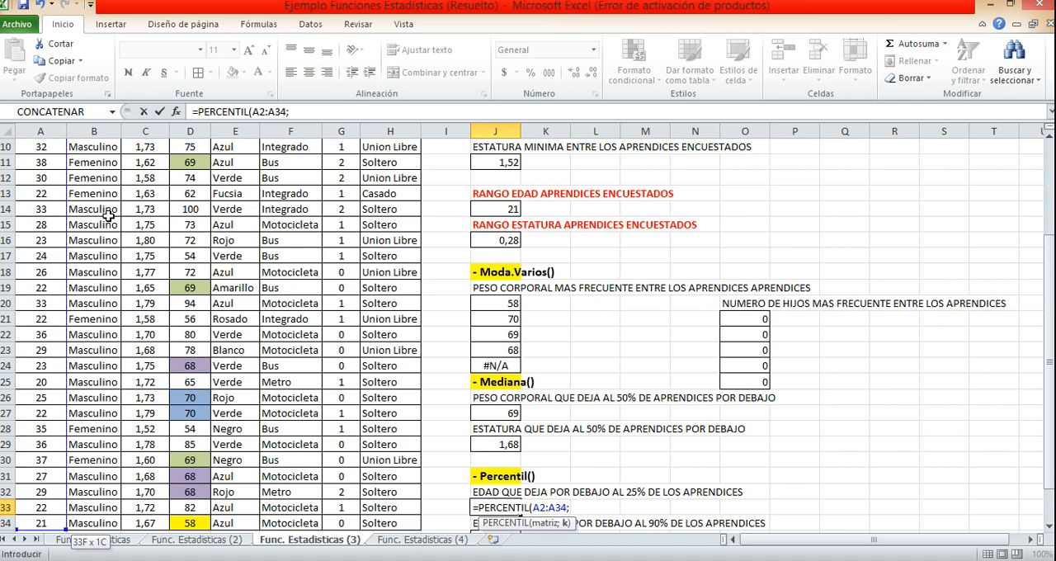
scroll(544, 312, down, 3)
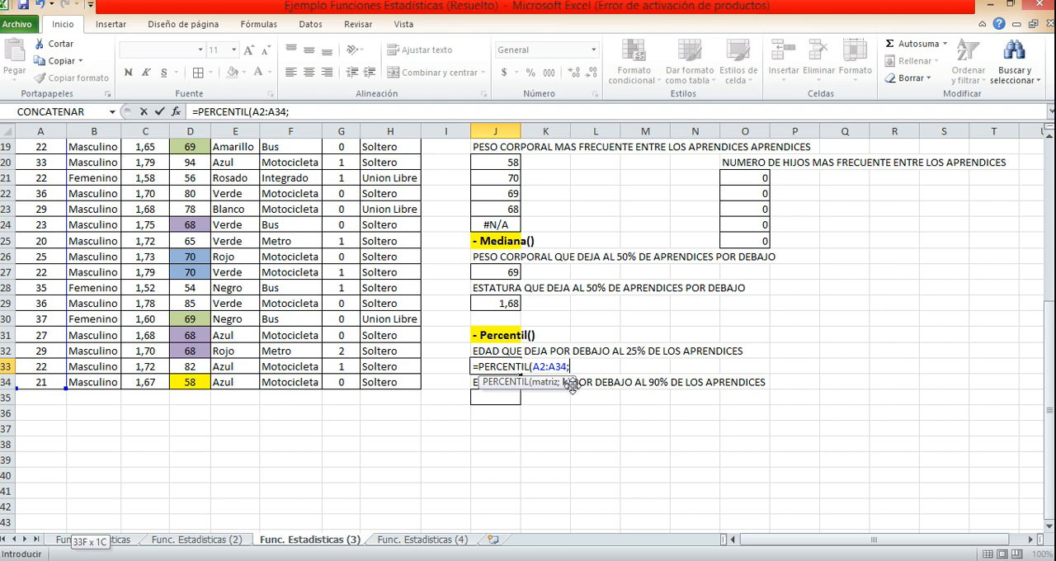
text(25%)
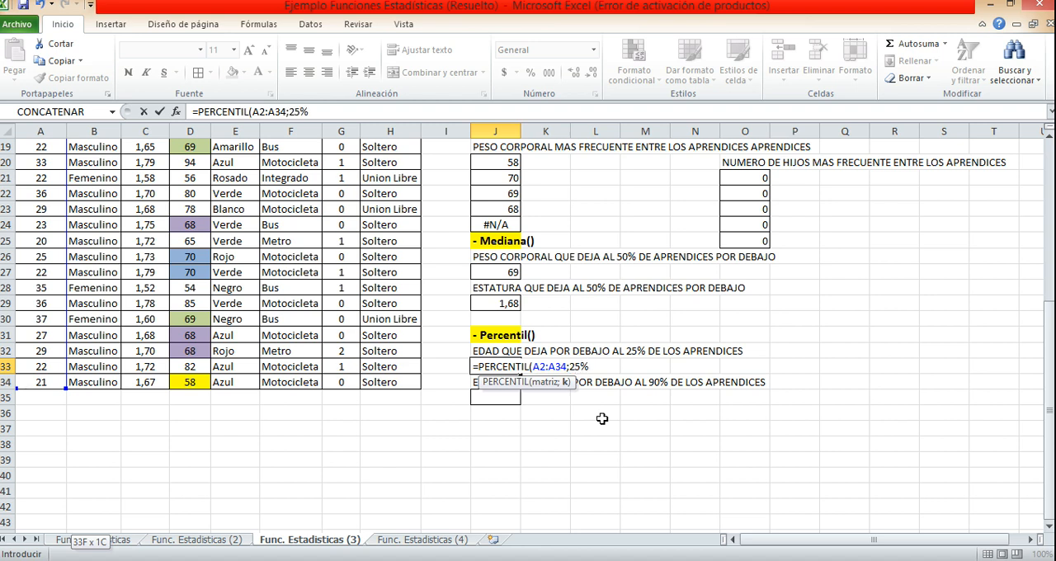
text())
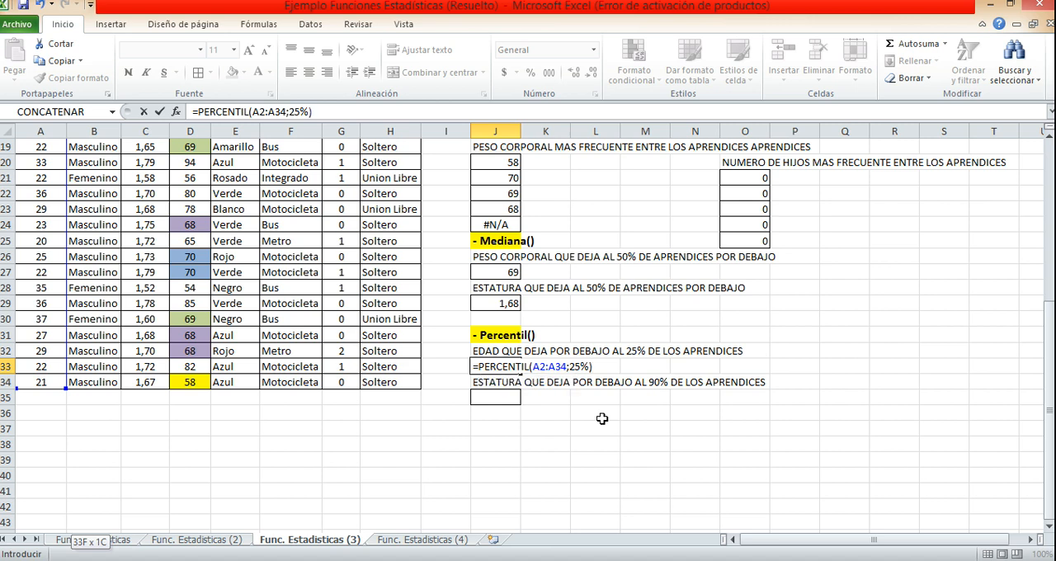
key(Return)
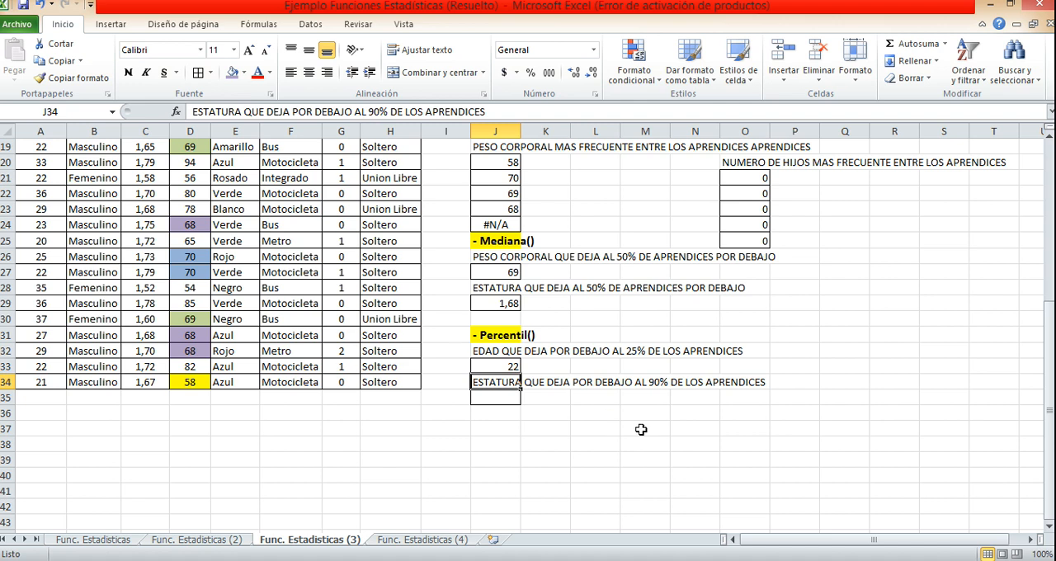
click(500, 367)
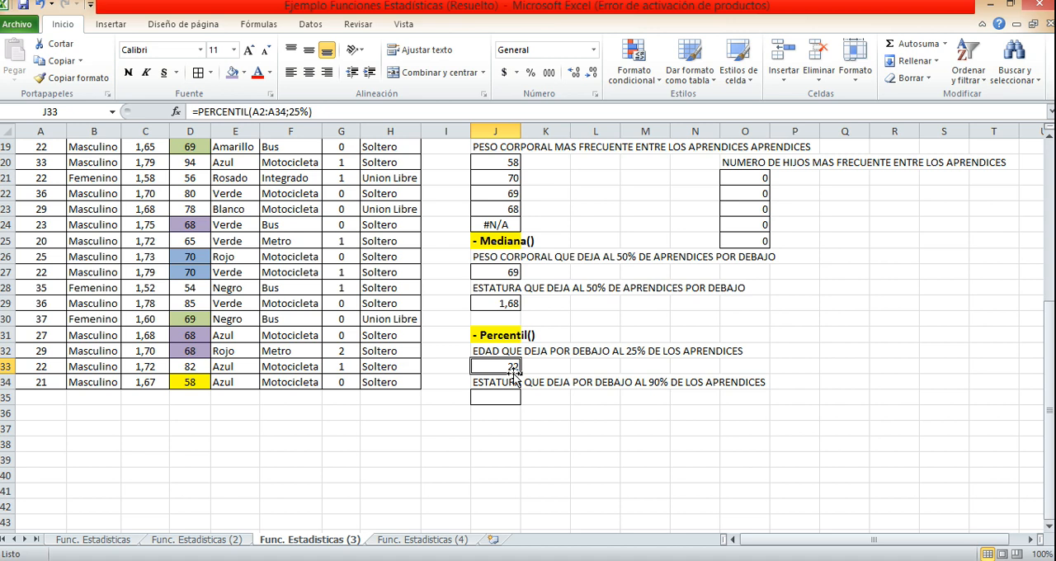
Calculate the height that leaves 90% of apprentices below it in J35 with PERCENTIL over the Estatura range C2:C34 and 90%.
click(499, 398)
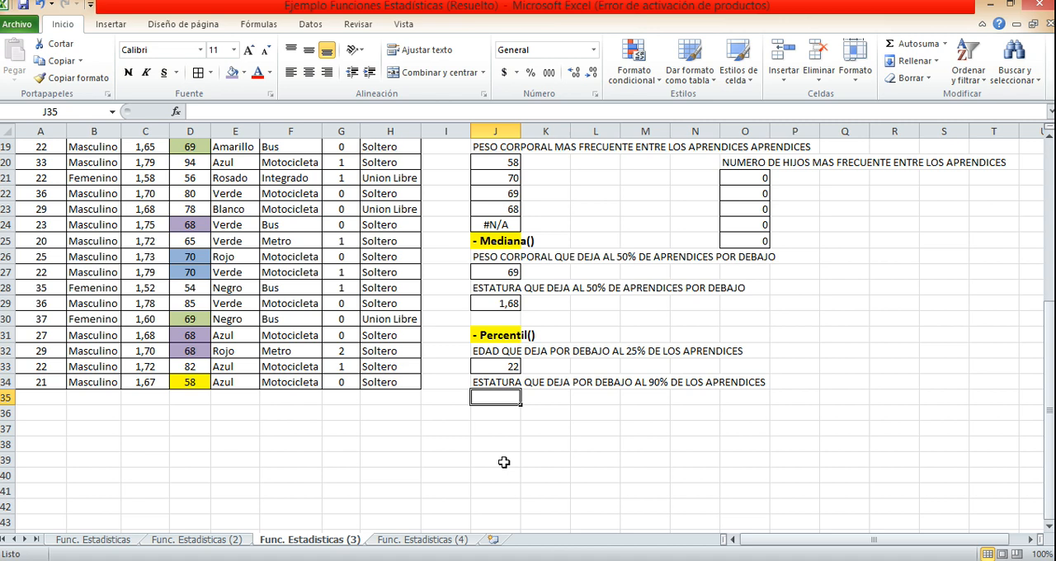
text(=)
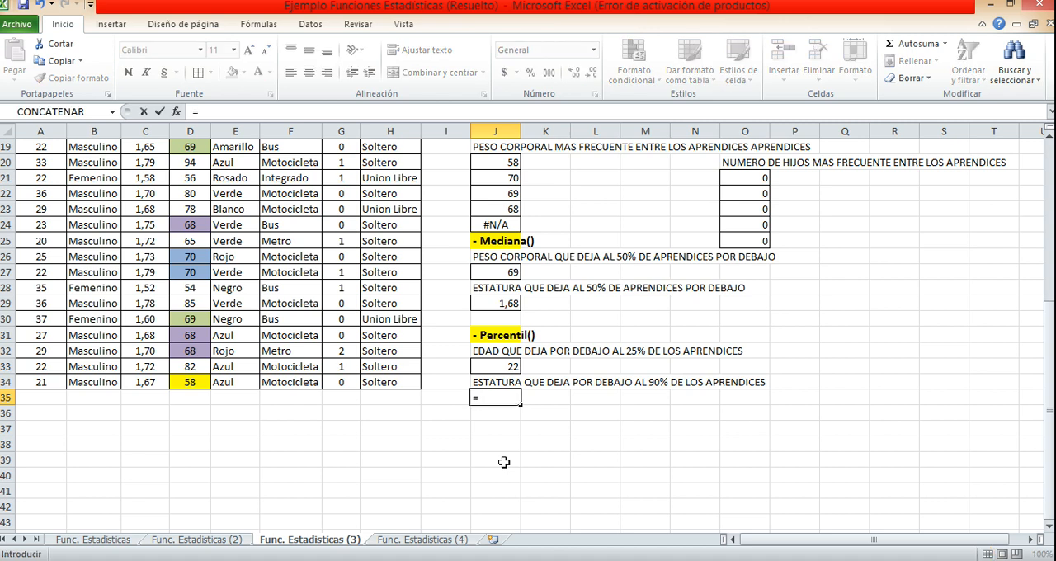
text(PER)
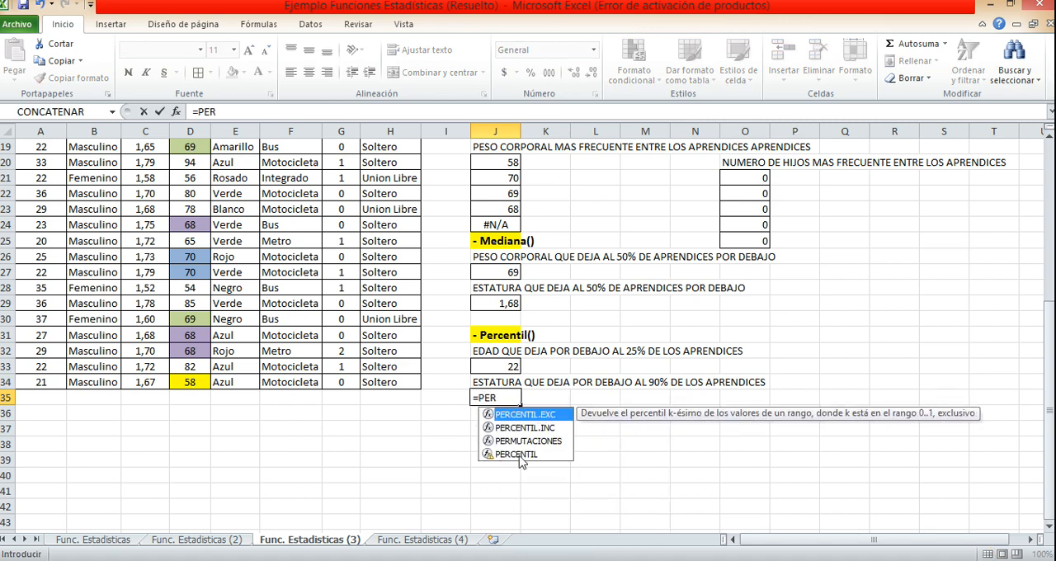
double_click(521, 454)
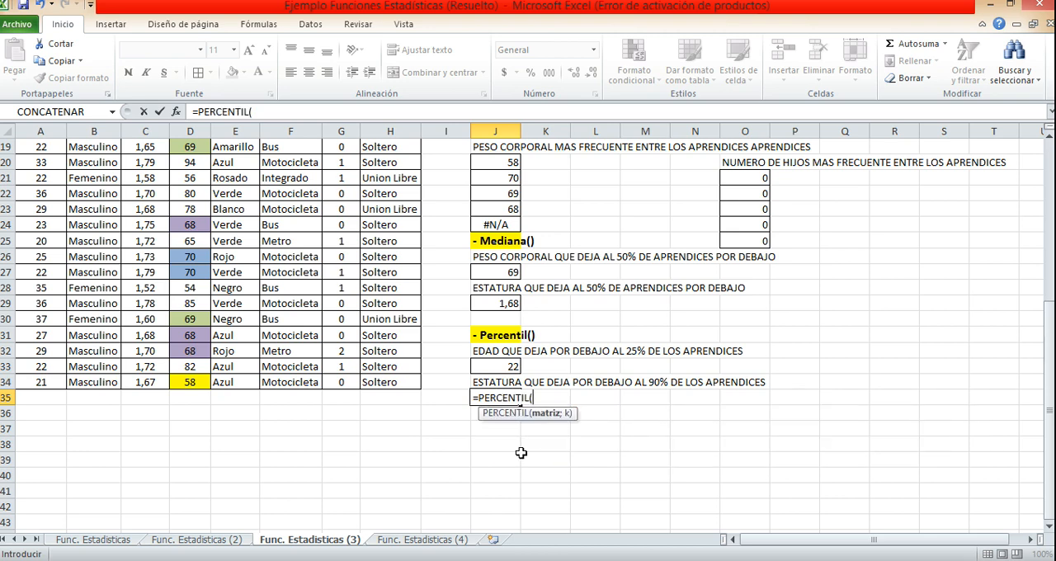
scroll(275, 391, up, 6)
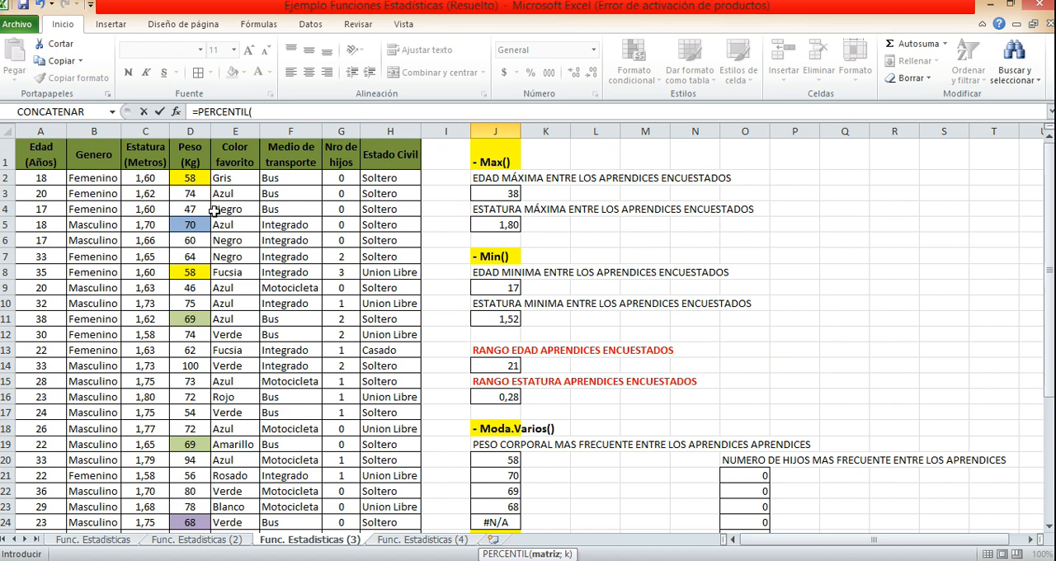
click(147, 178)
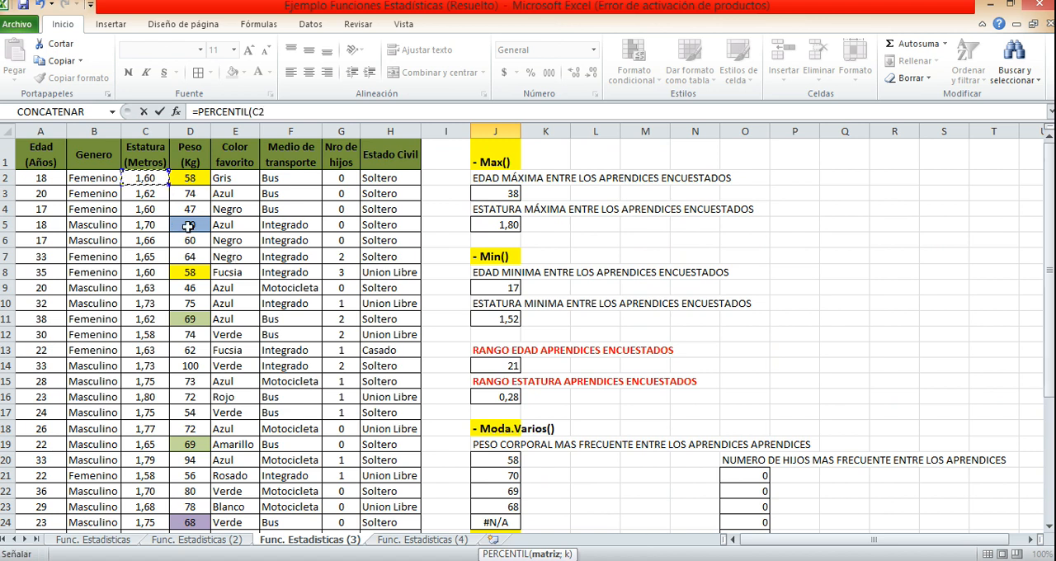
key(ctrl+shift+Down)
text(;)
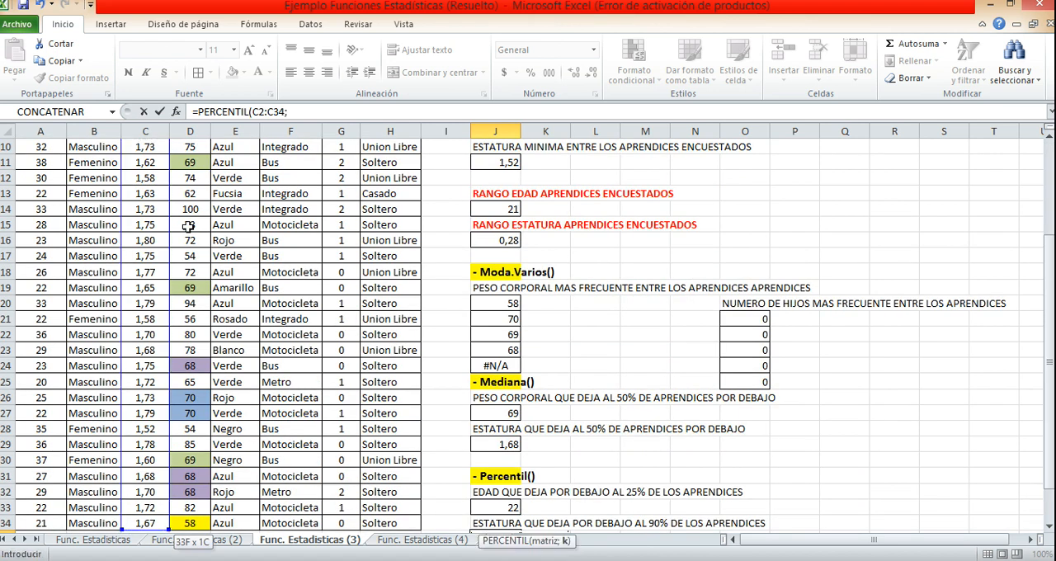
scroll(188, 226, down, 3)
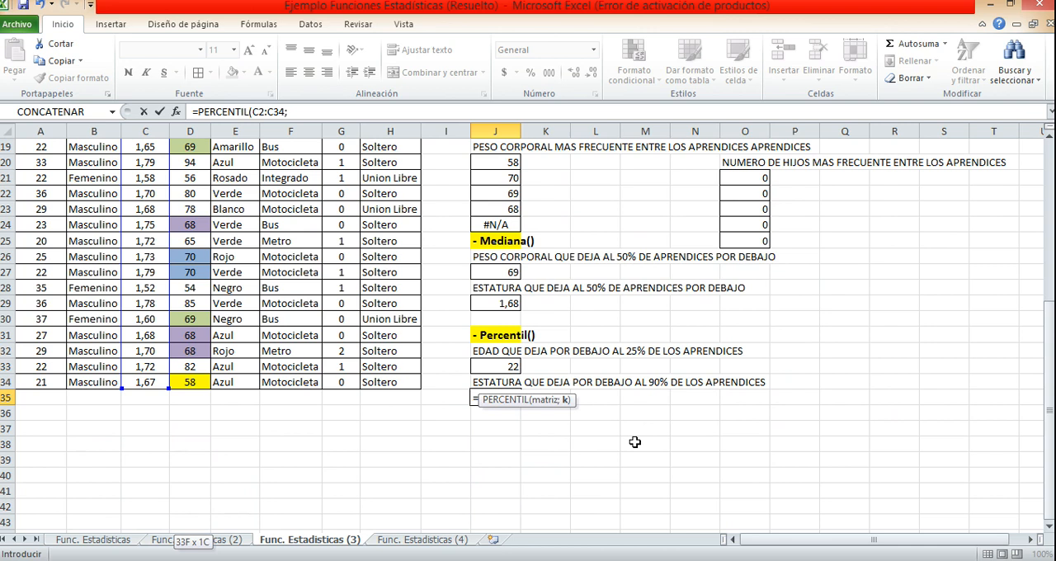
text(90%)
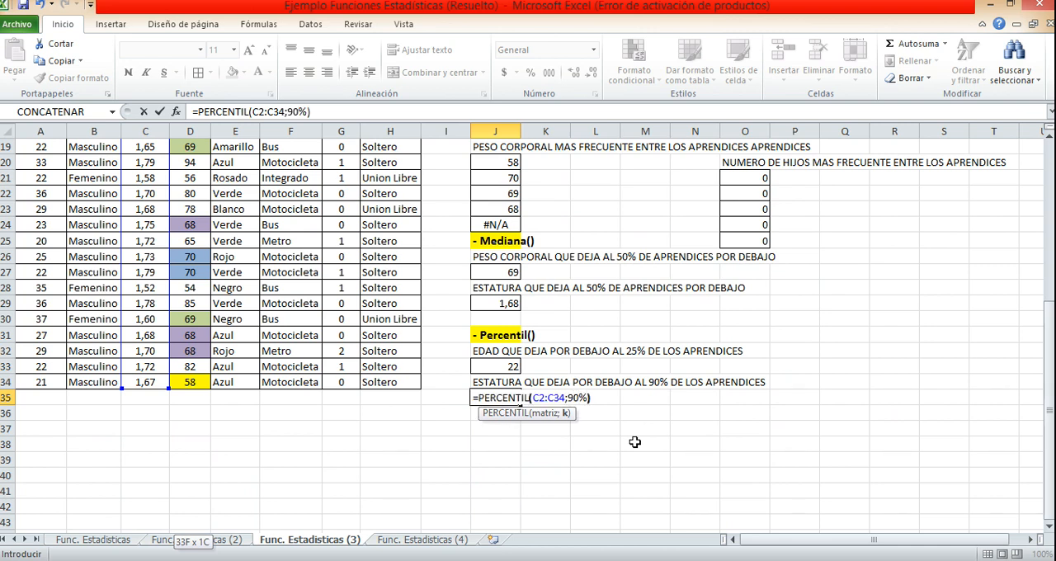
text())
key(Return)
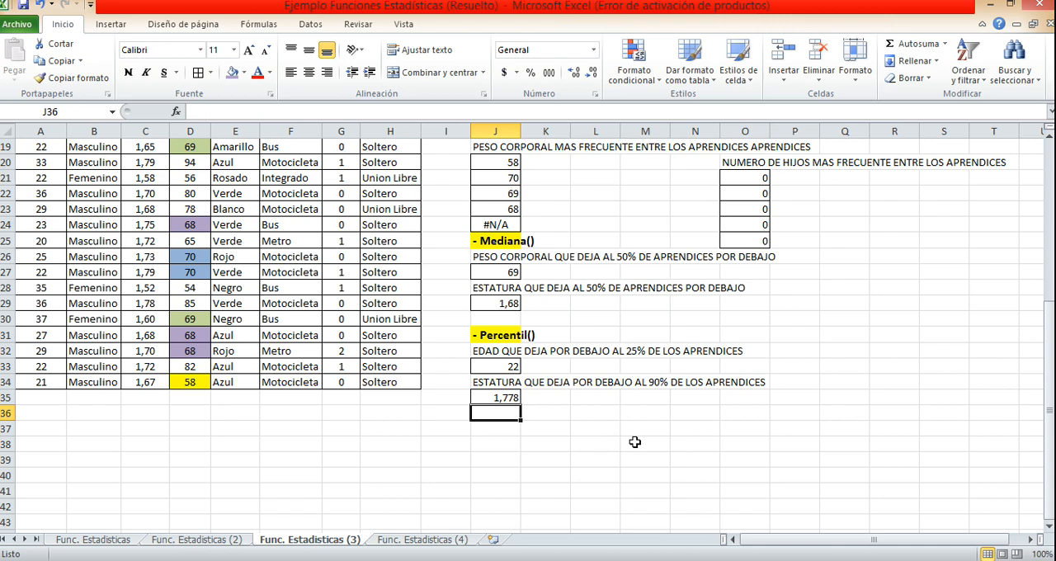
click(504, 397)
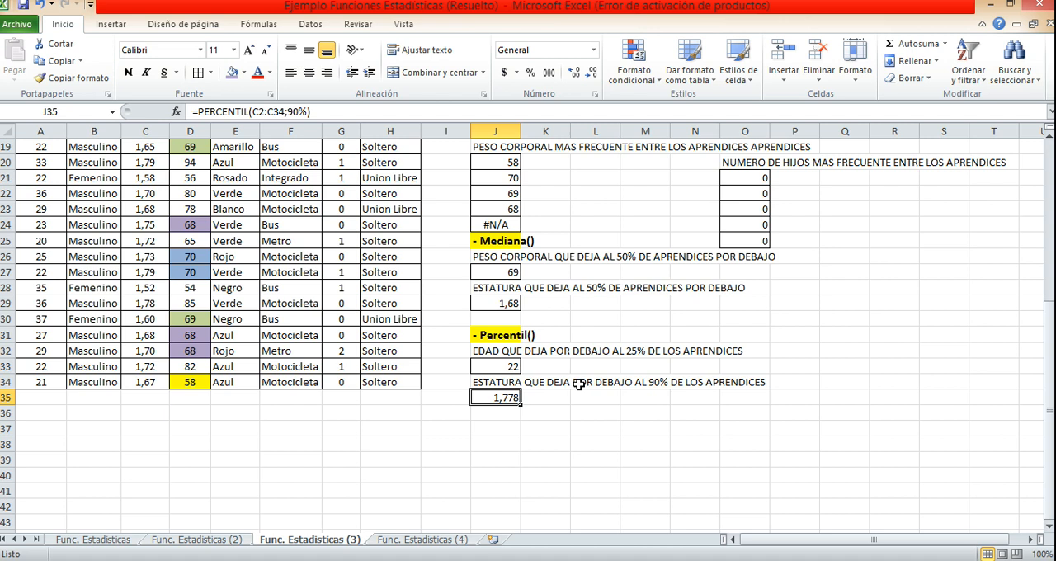
scroll(508, 420, up, 1)
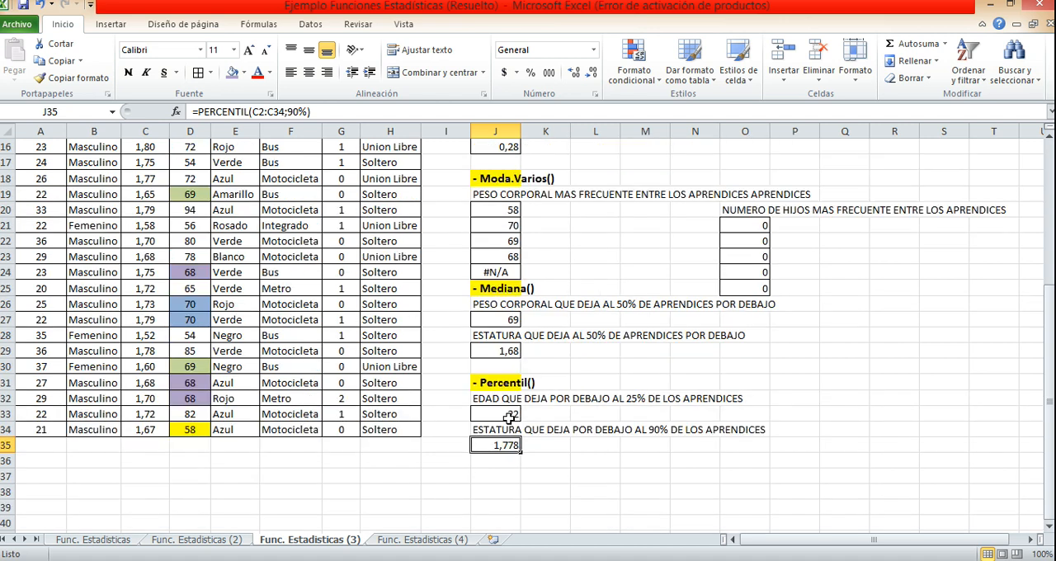